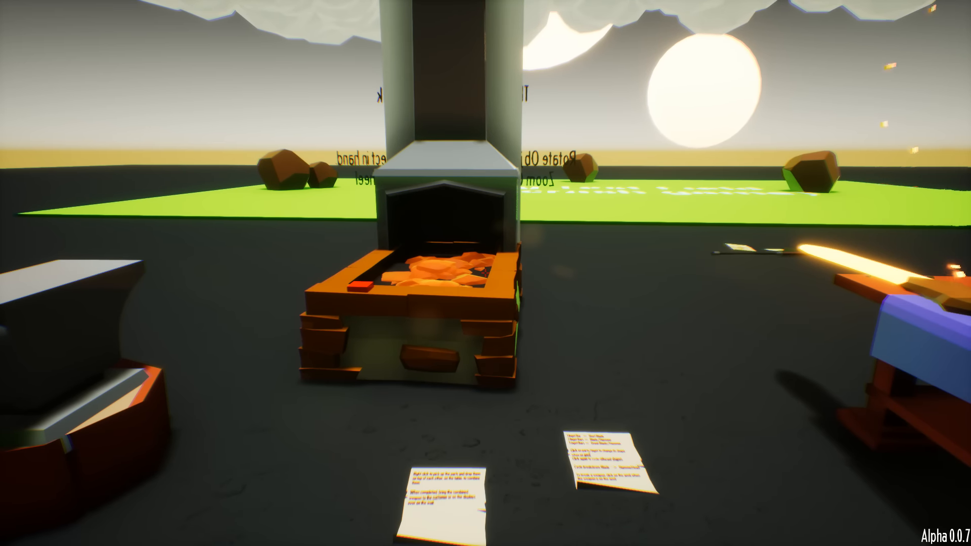
- Walk around the forge past the rock platform to the blade on the workbench
key("s")
key("w")
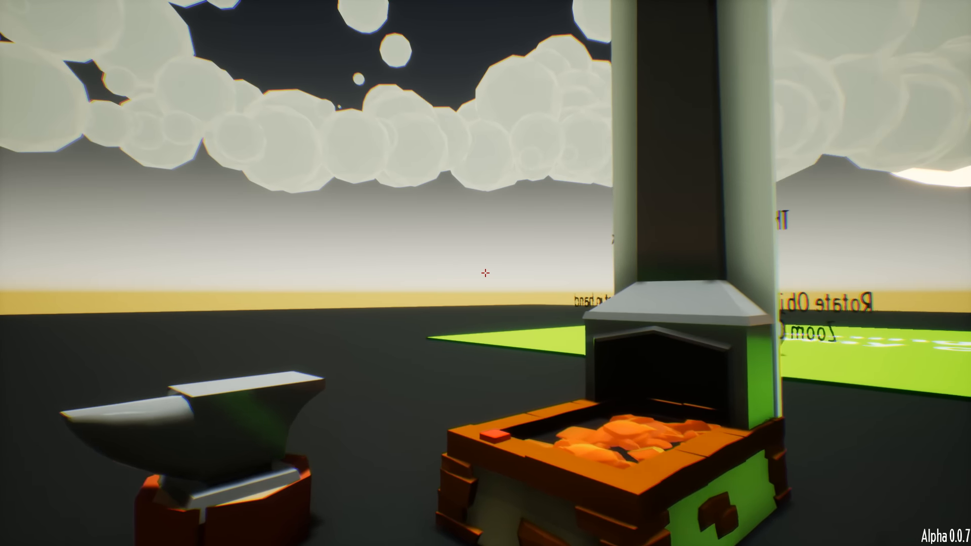
key("d")
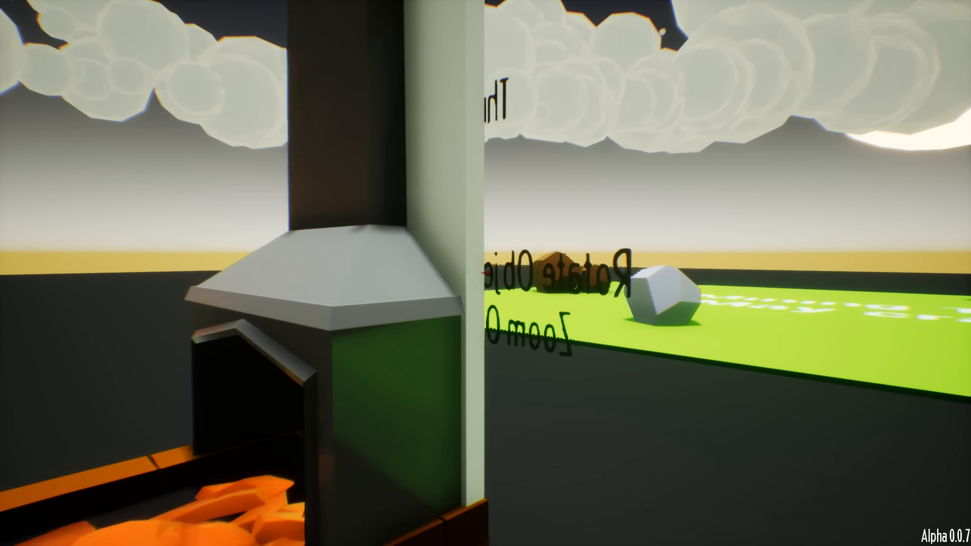
key("w")
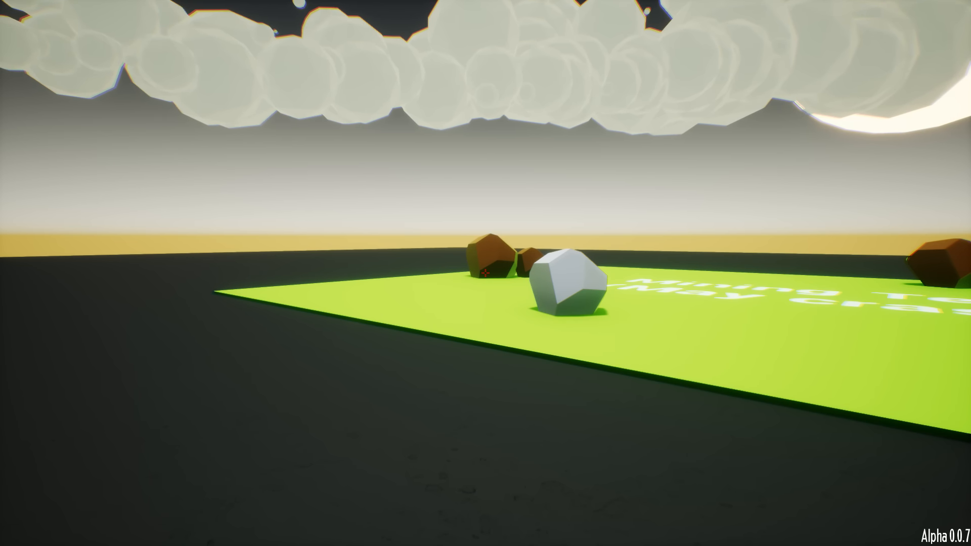
key("w")
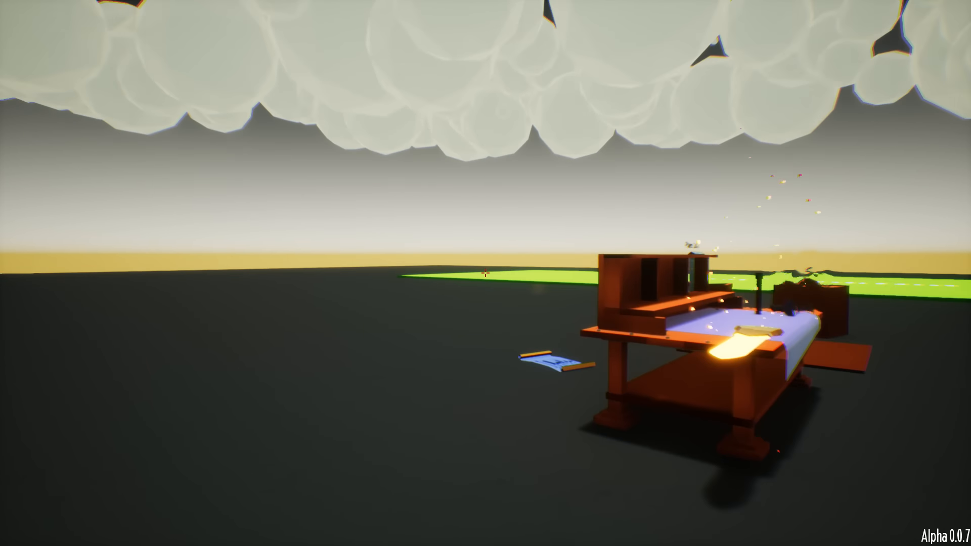
key("w")
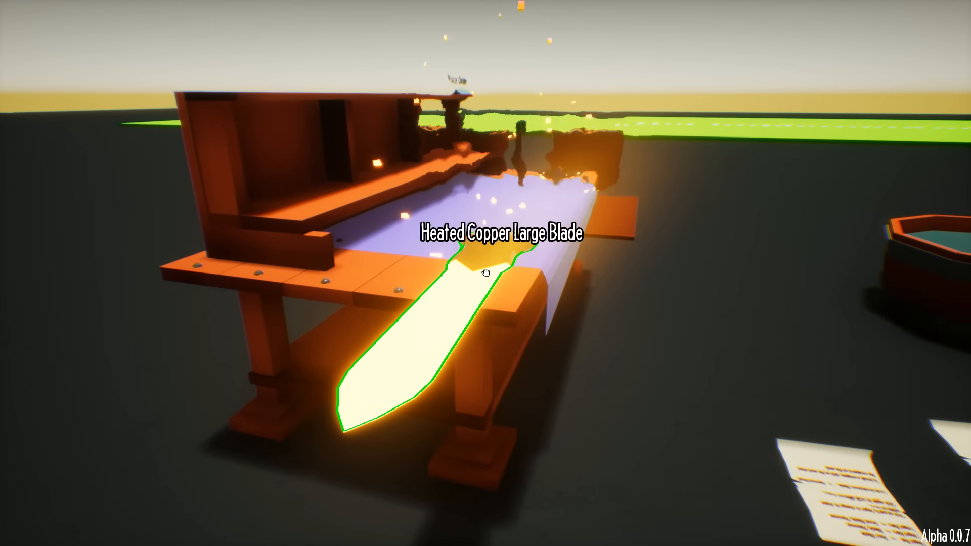
- Pick up the Heated Copper Large Blade, choose the Shields category, and pick up the Two Hand Guard
left_click(485, 274)
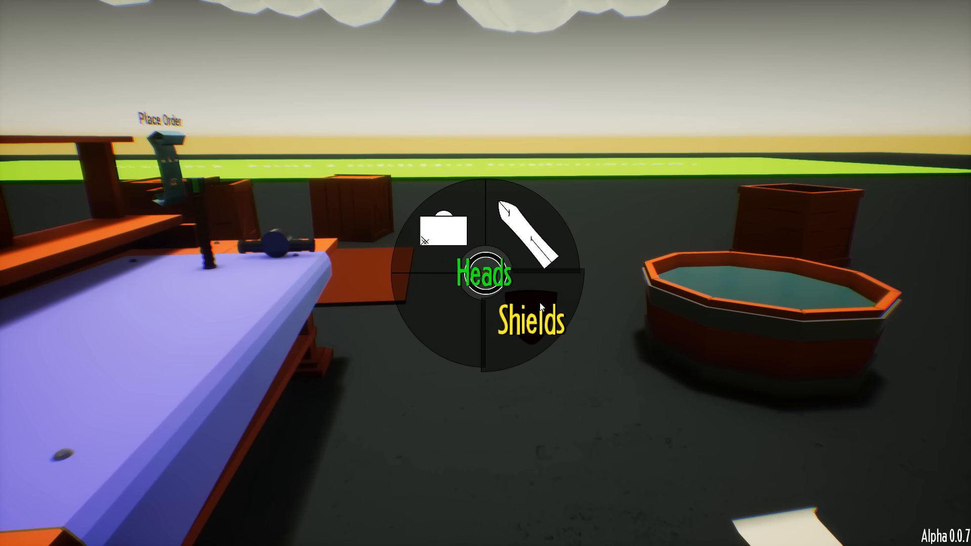
left_click(541, 306)
key("w")
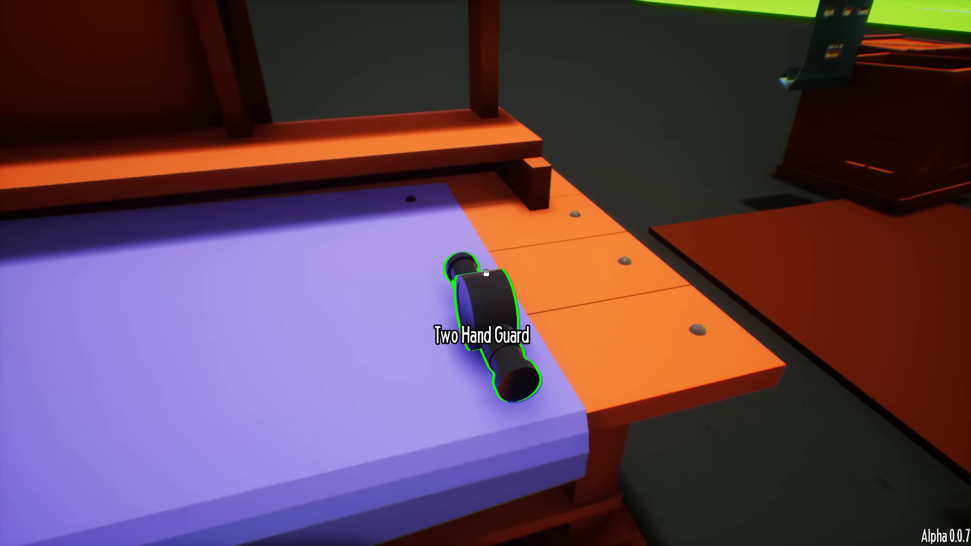
left_click(486, 273)
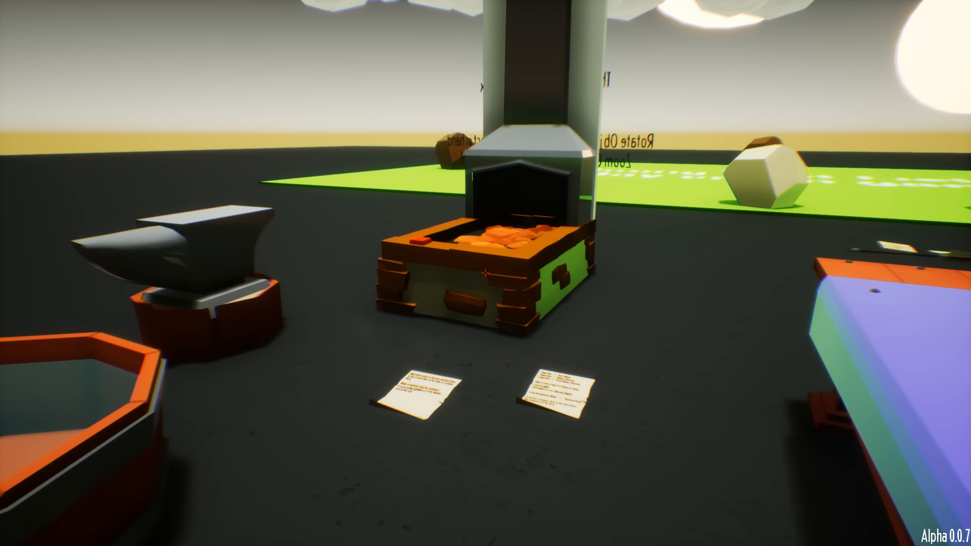
- Go around the forge chimney past the controls sign to the parts-ordering terminal
key("w")
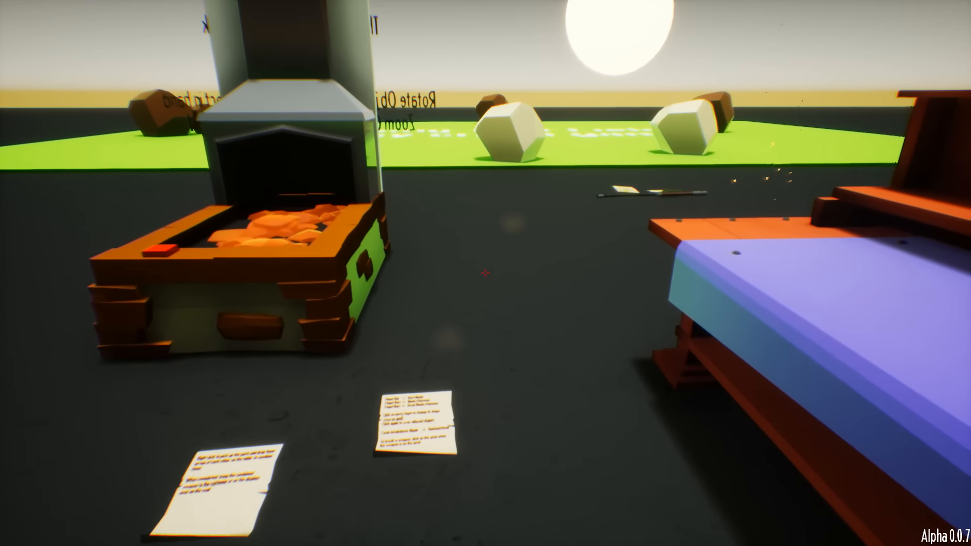
key("w")
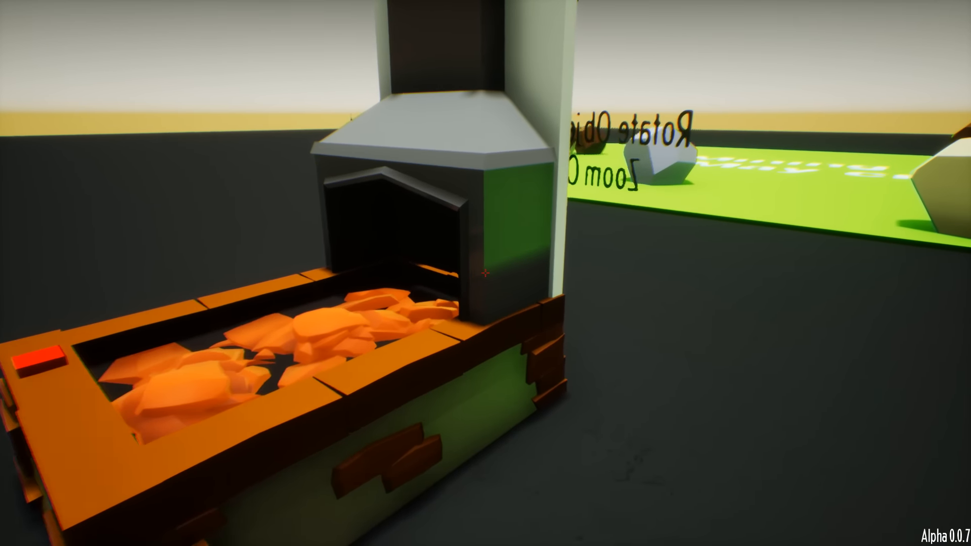
key("d")
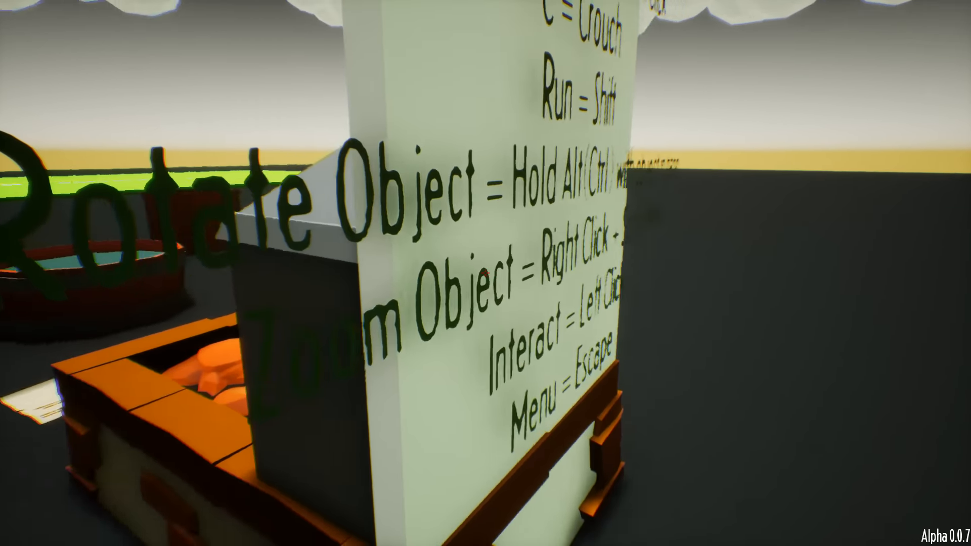
key("w")
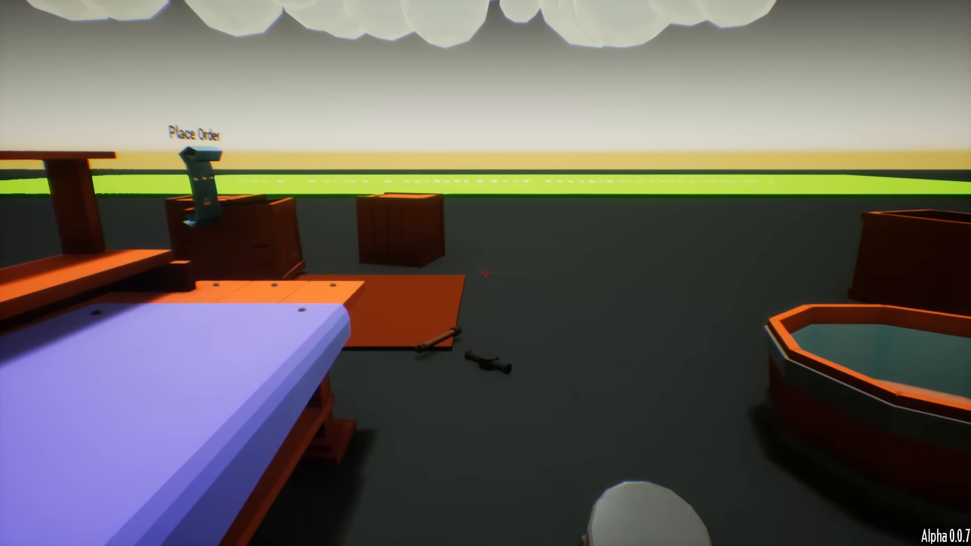
key("w")
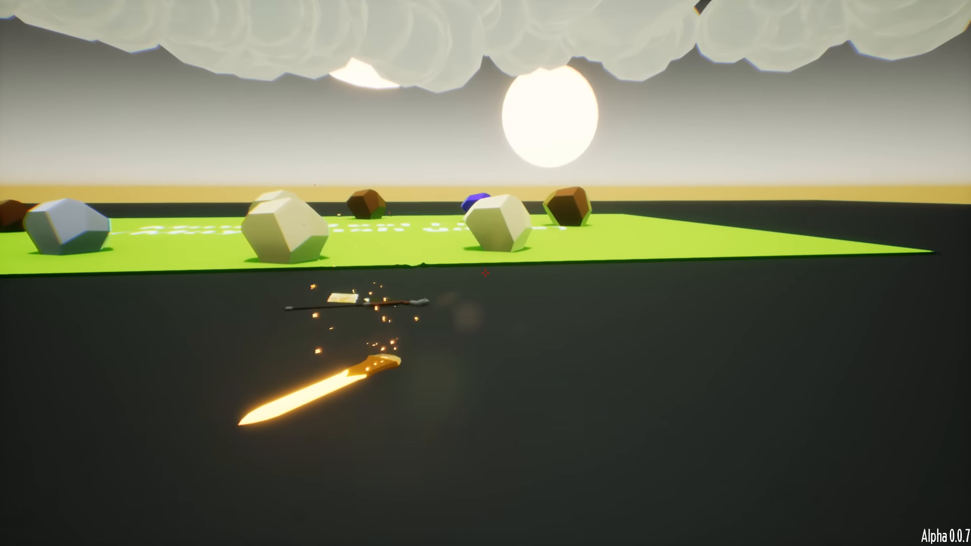
- Walk out onto the green Mining Test Field and approach the pale Tin Boulder
key("w")
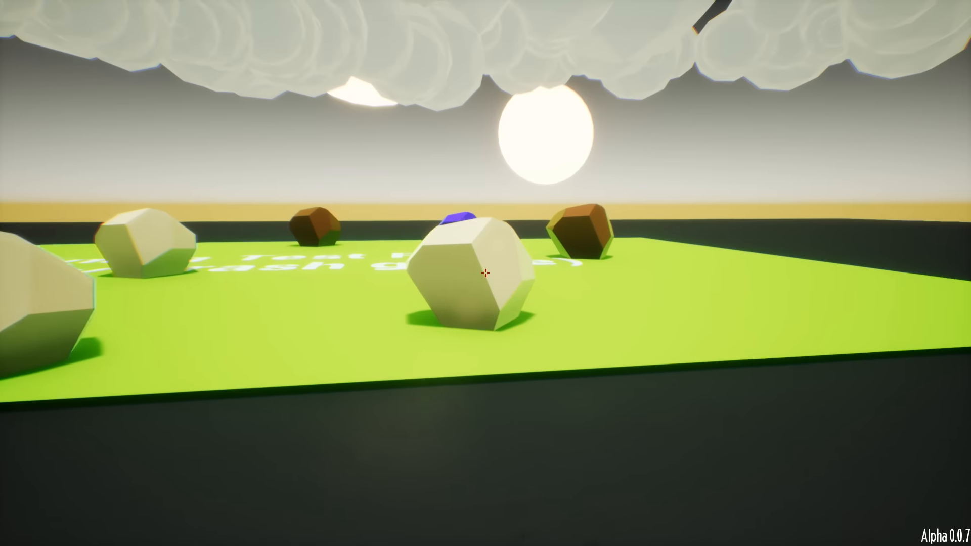
key("w")
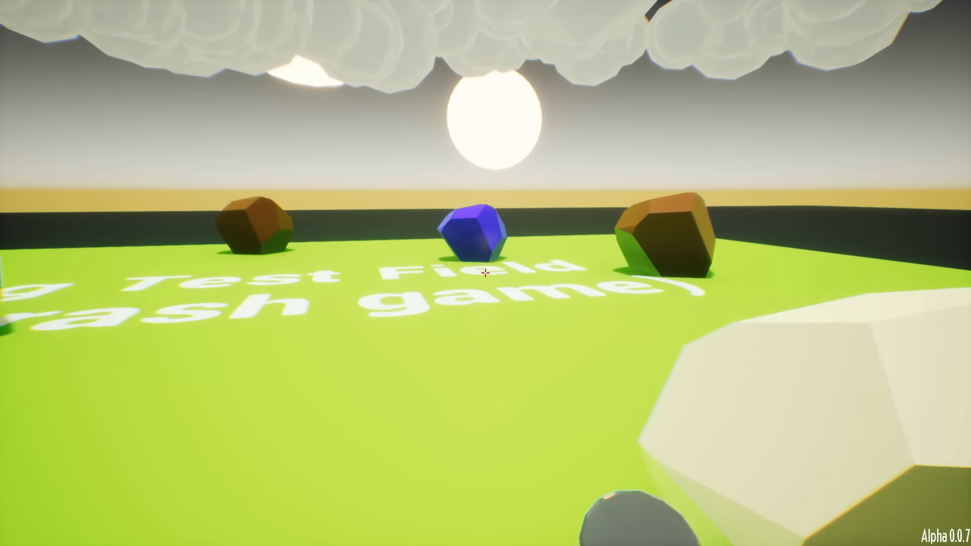
key("w")
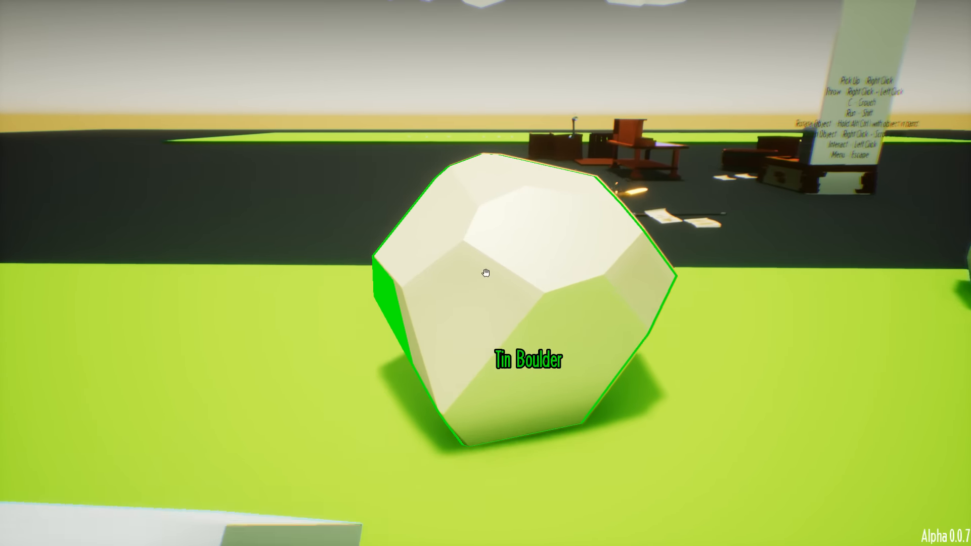
key("w")
key("w")
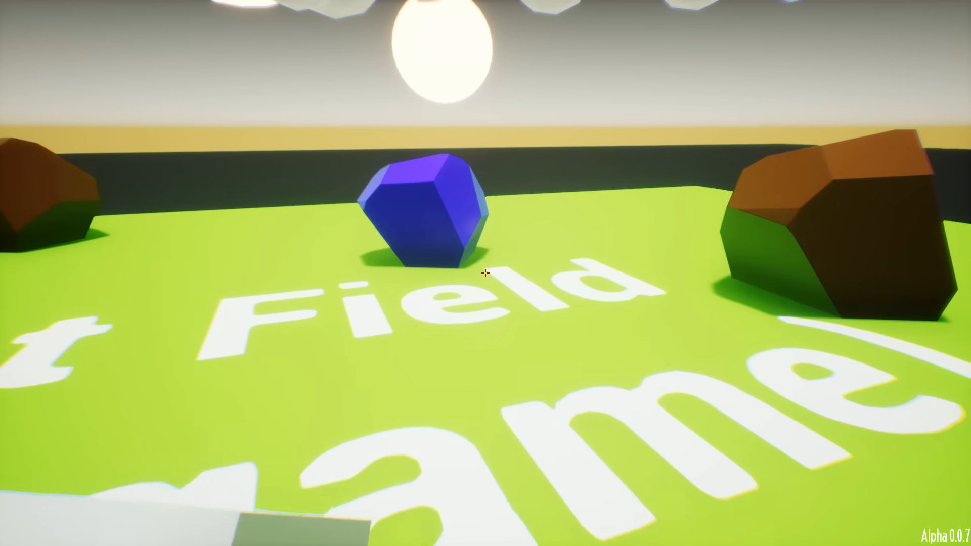
key("w")
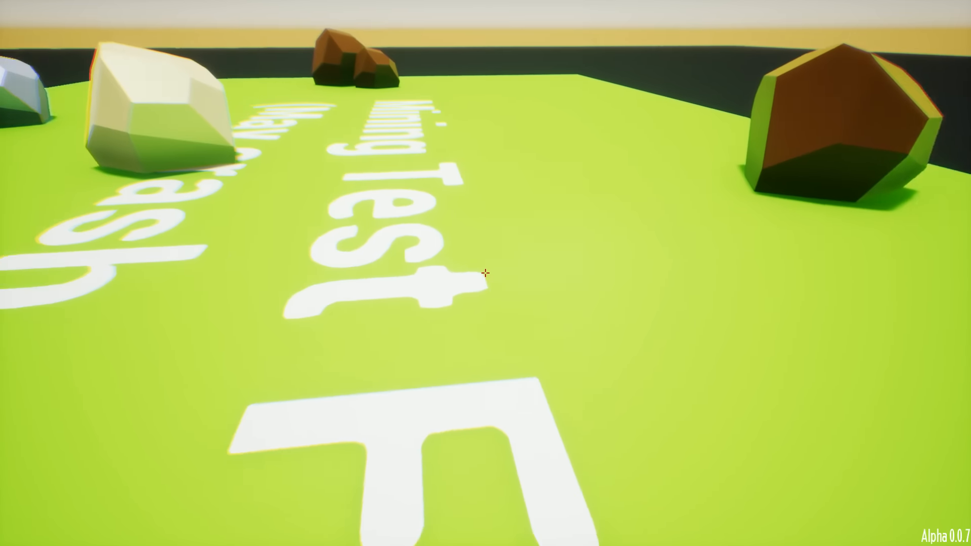
key("w")
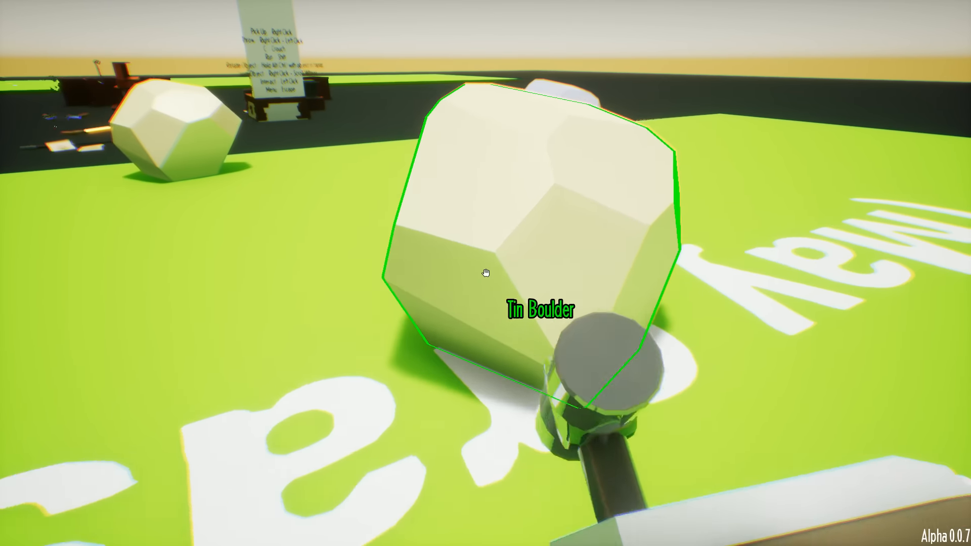
key("w")
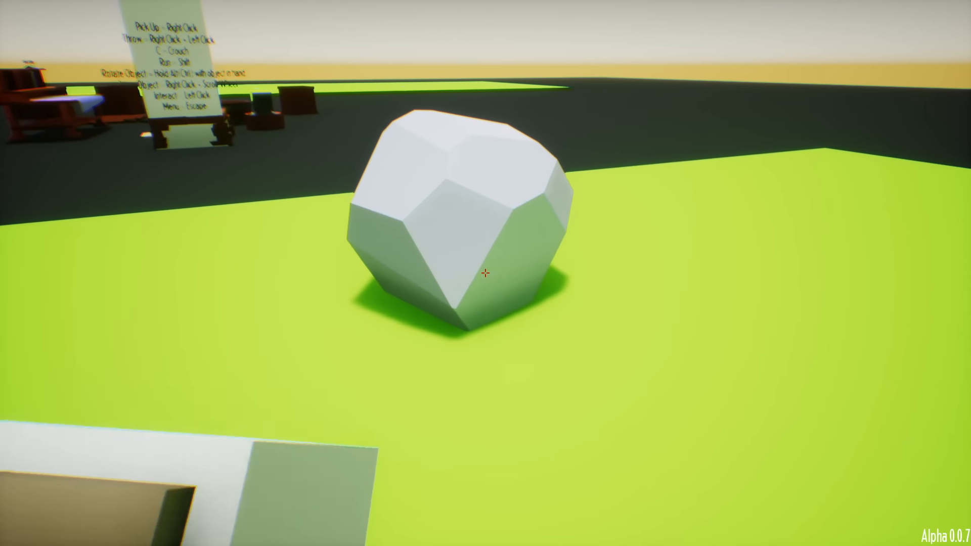
- Hammer apart the pale Tin Boulder and strike the Copper Boulder
left_click(485, 273)
left_click(486, 273)
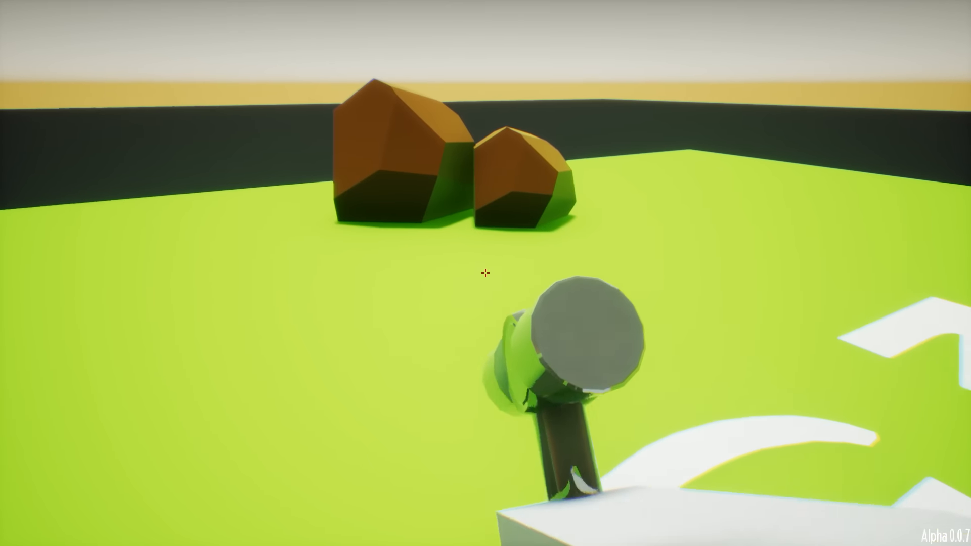
left_click(486, 274)
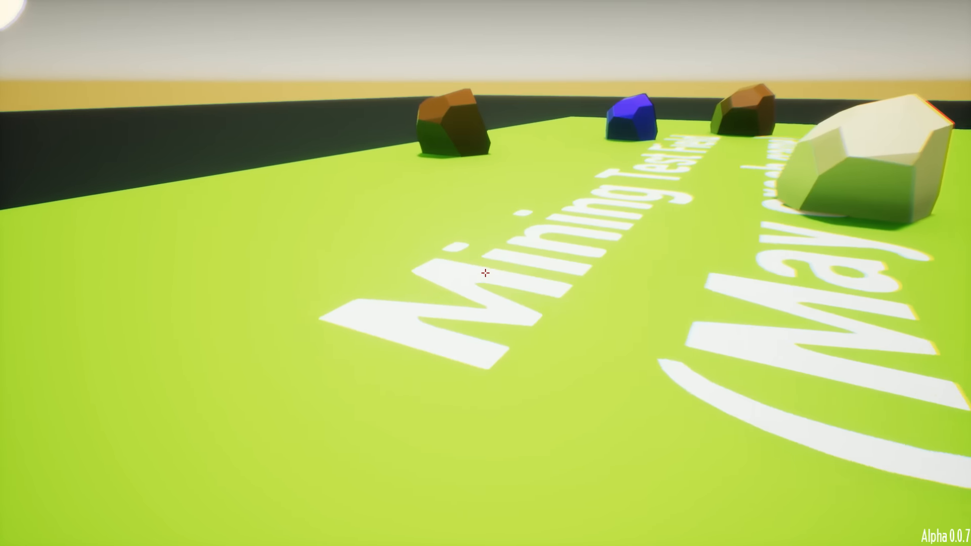
- Move to the blue Adamantine Boulder and crack it with the hammer for Cooled Adamantine Ore
key("w")
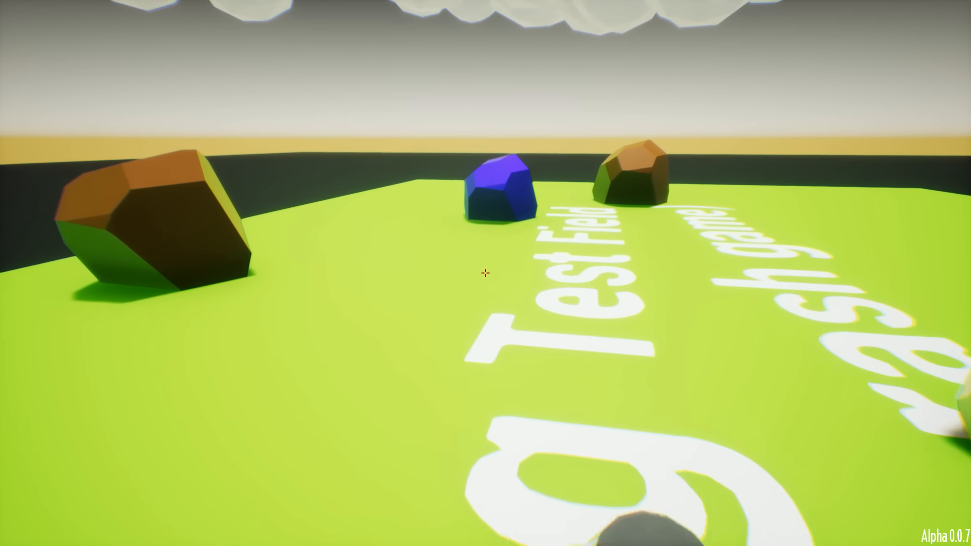
key("w")
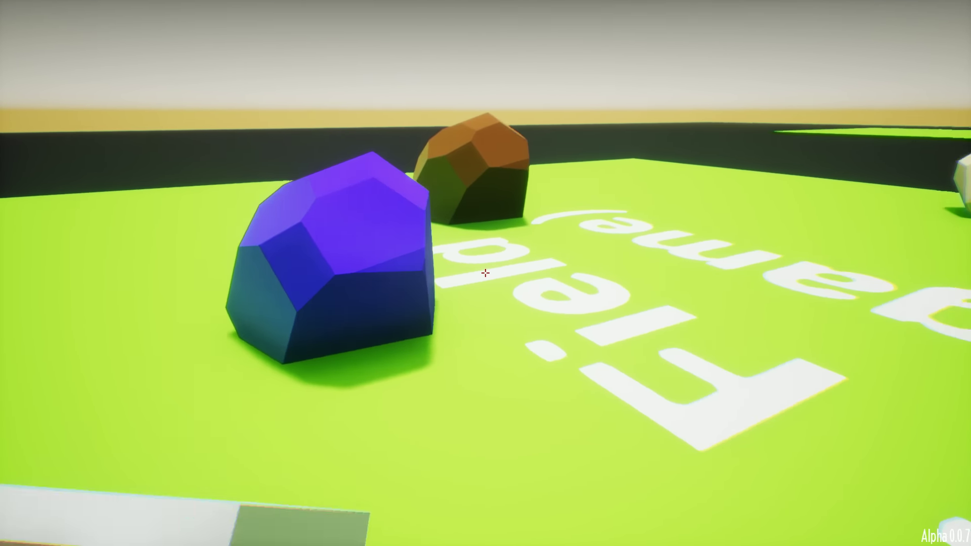
left_click(485, 273)
key("w")
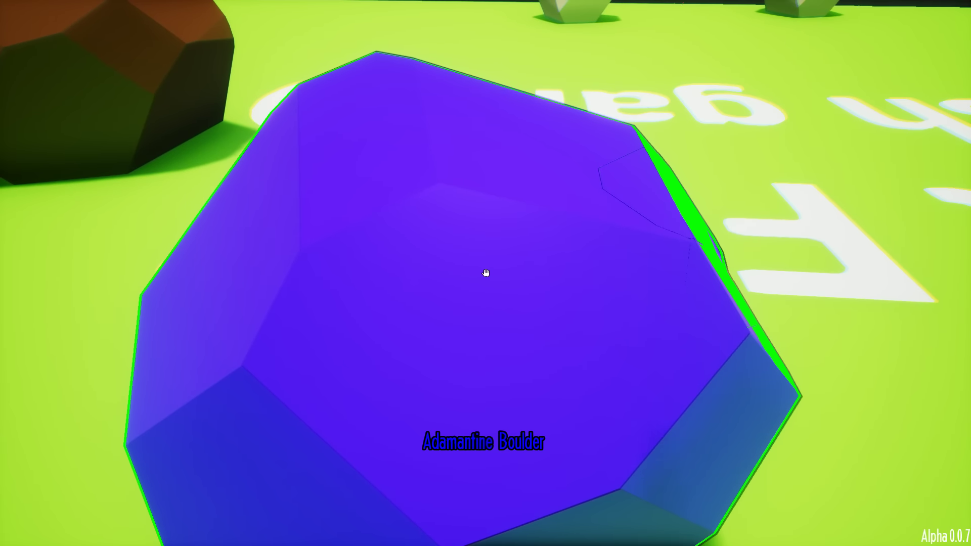
left_click(485, 273)
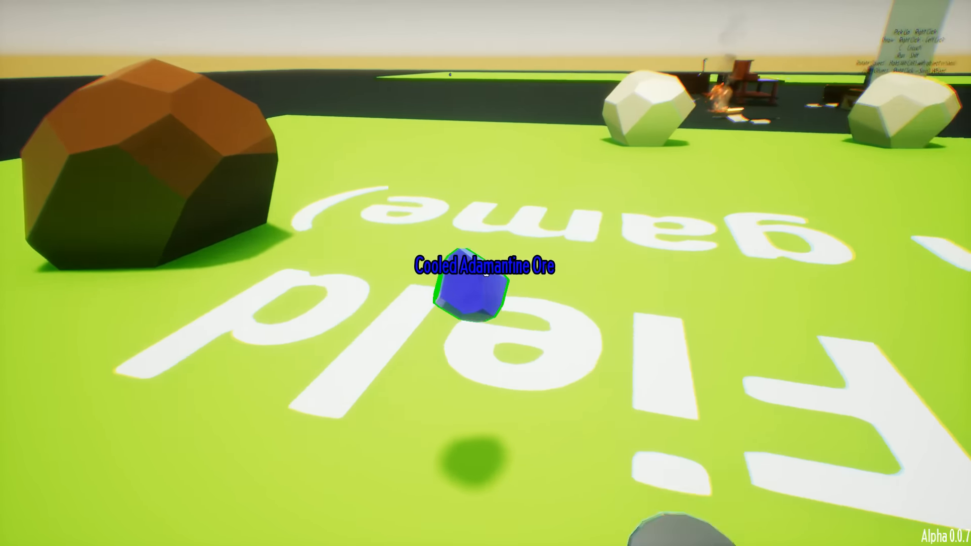
- Pick up the Cooled Adamantine Ore, retake the hammer and start back toward the forge
left_click(485, 273)
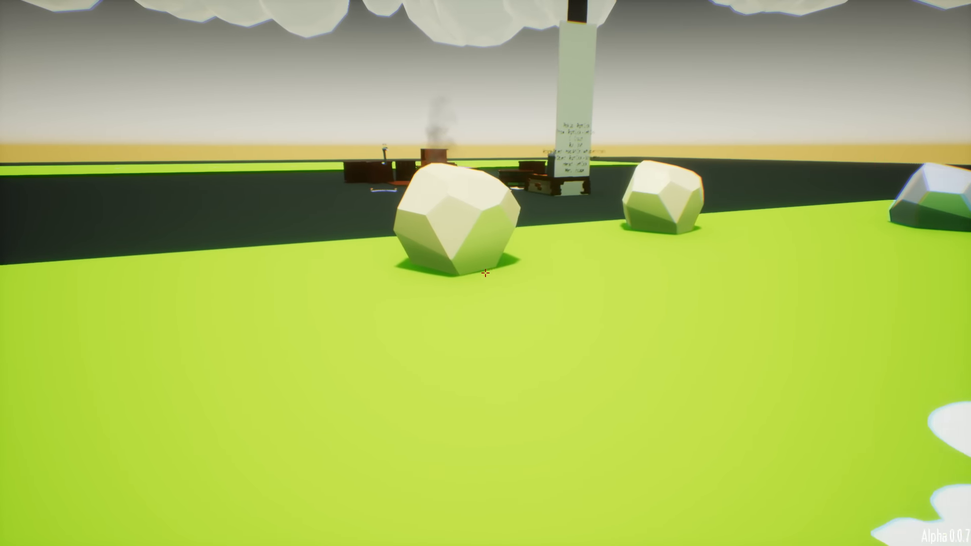
left_click(485, 273)
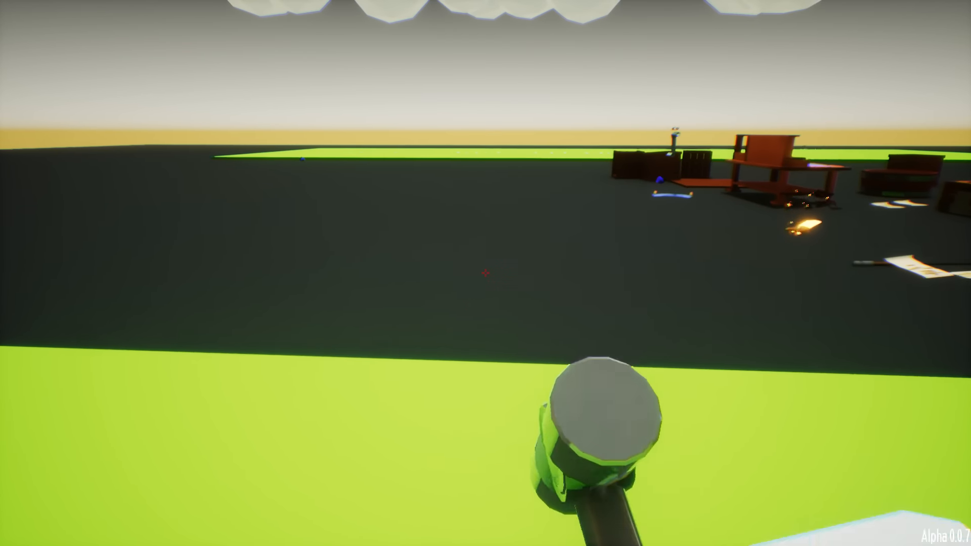
key("w")
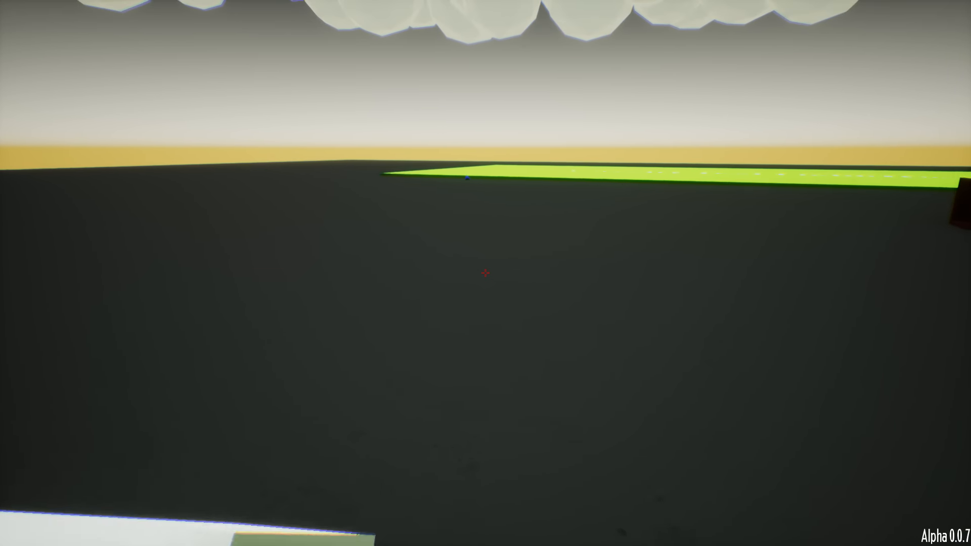
left_click(486, 273)
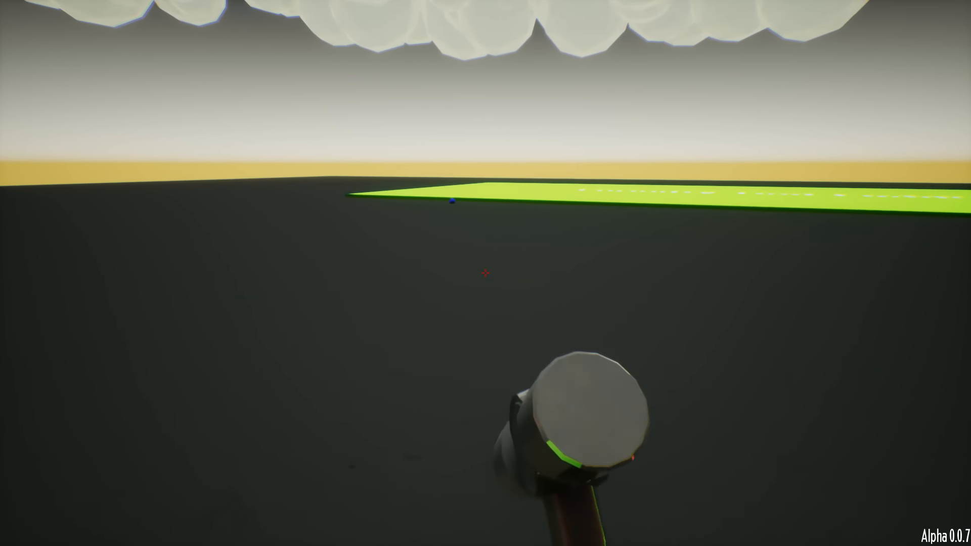
- Carry the ore into the workshop and up to the workbench in front of the forge
key("w")
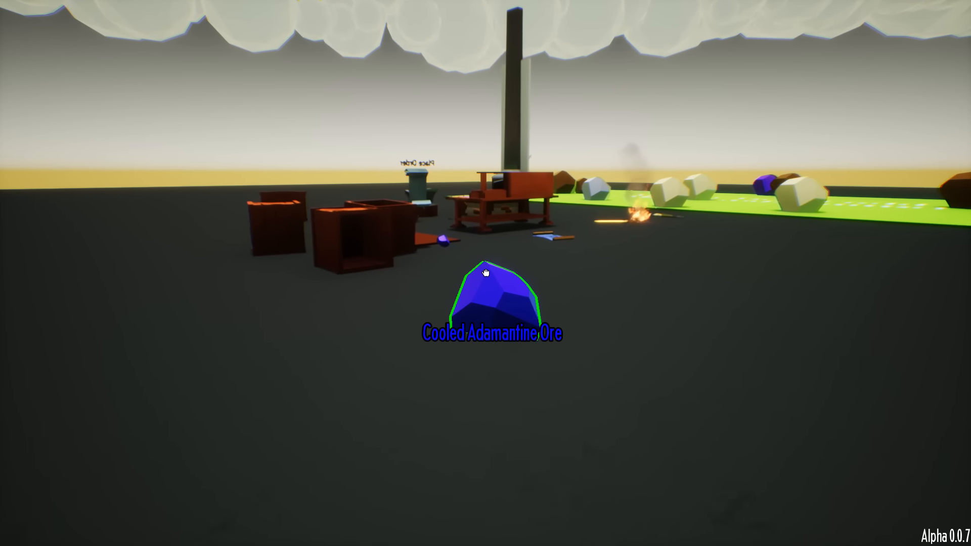
key("w")
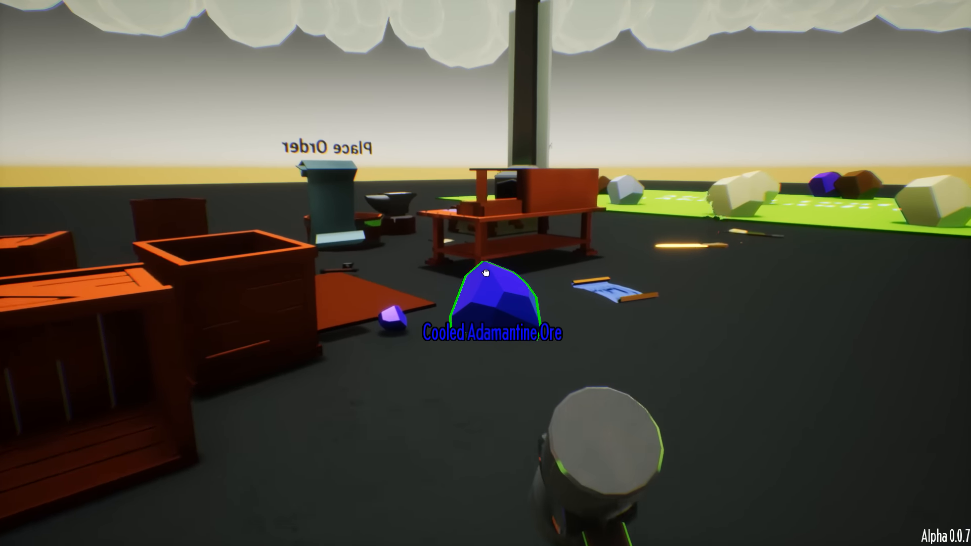
key("w")
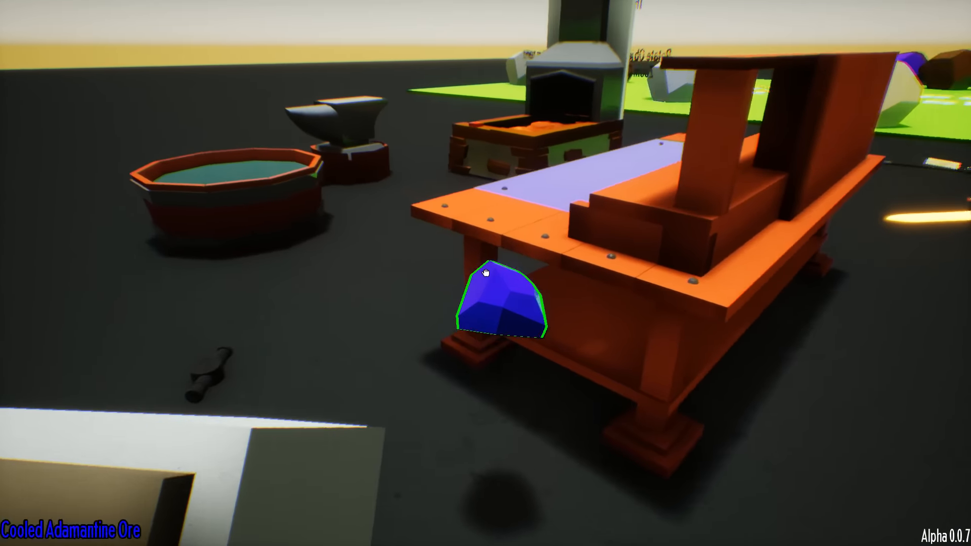
key("w")
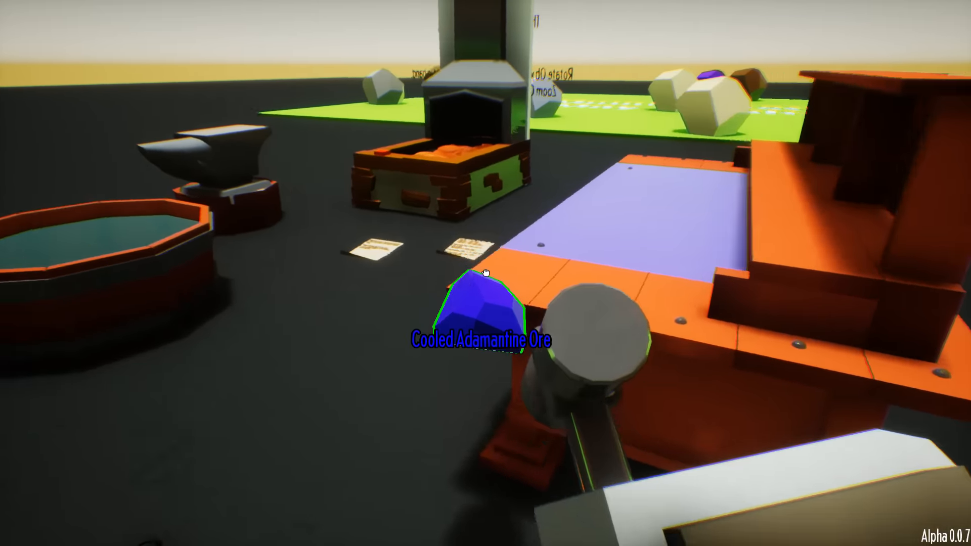
key("w")
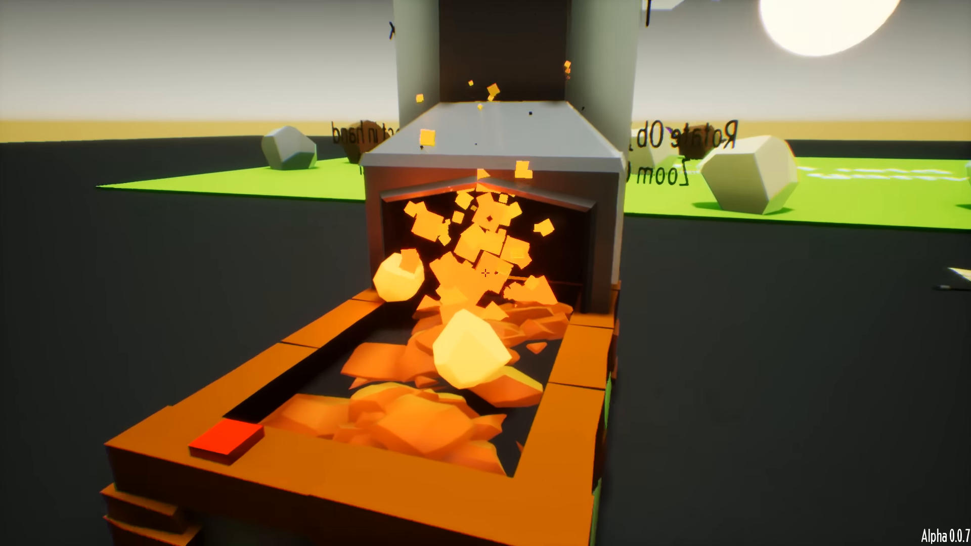
- Circle the forge to its red button to heat the adamantine, then walk to the order terminal
key("w")
key("a")
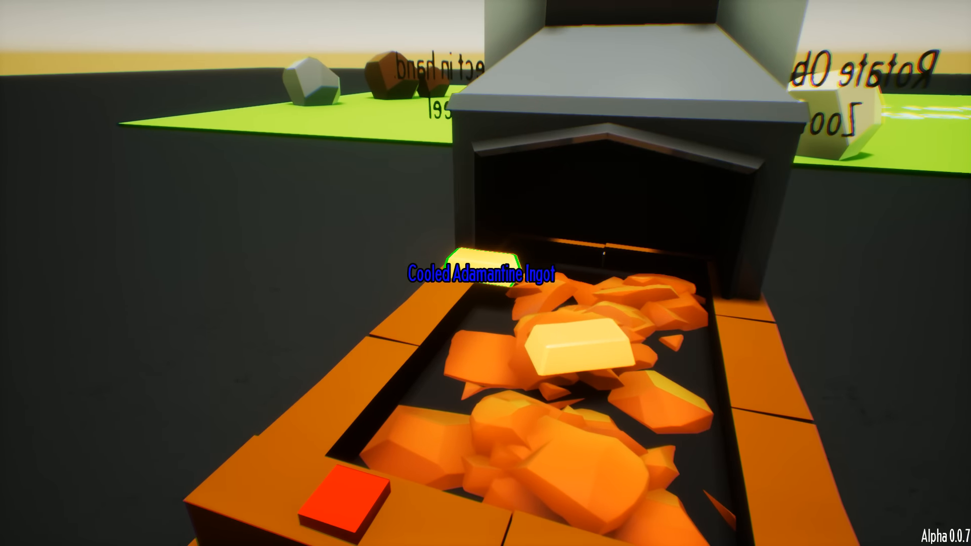
key("w")
key("s")
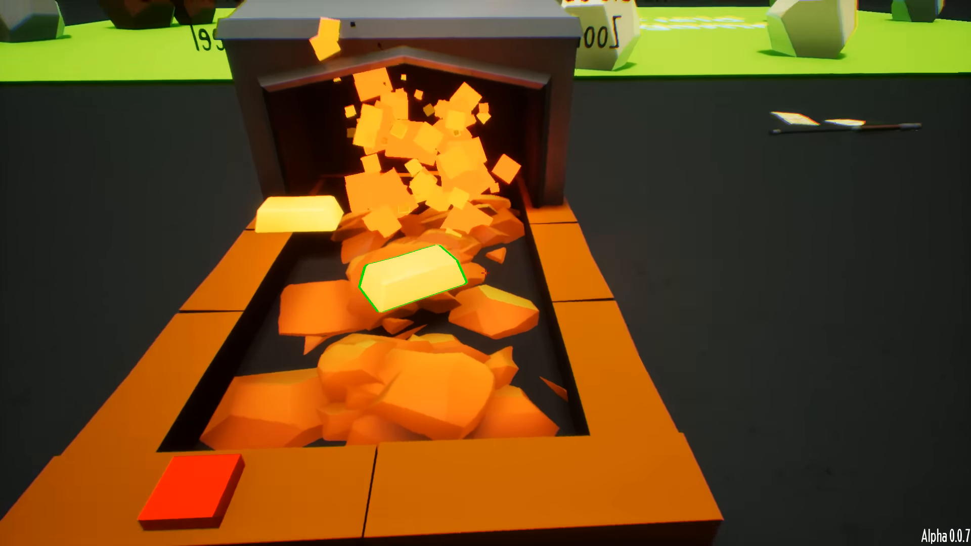
key("w")
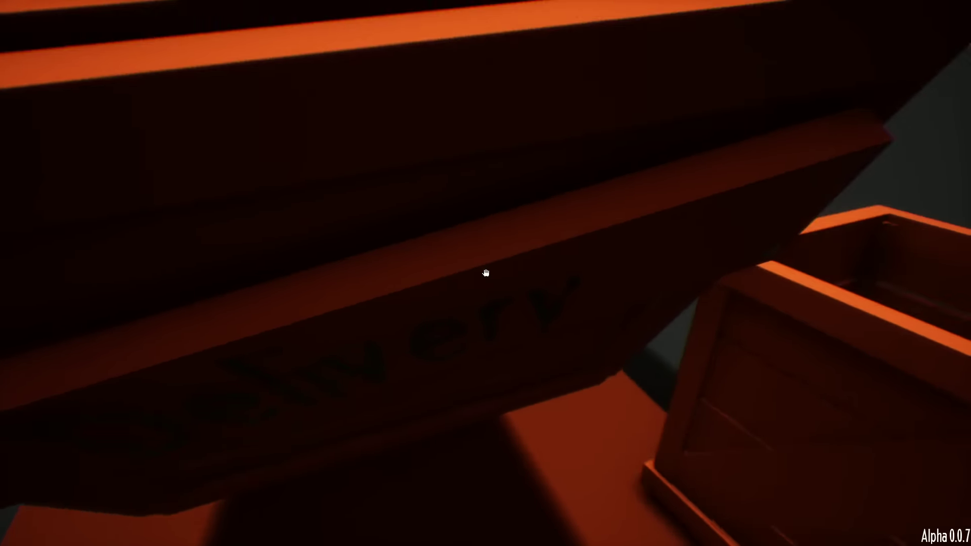
- Pick up the delivered ingot crate and drop it by the forge to release the adamantine ingots
left_click(486, 273)
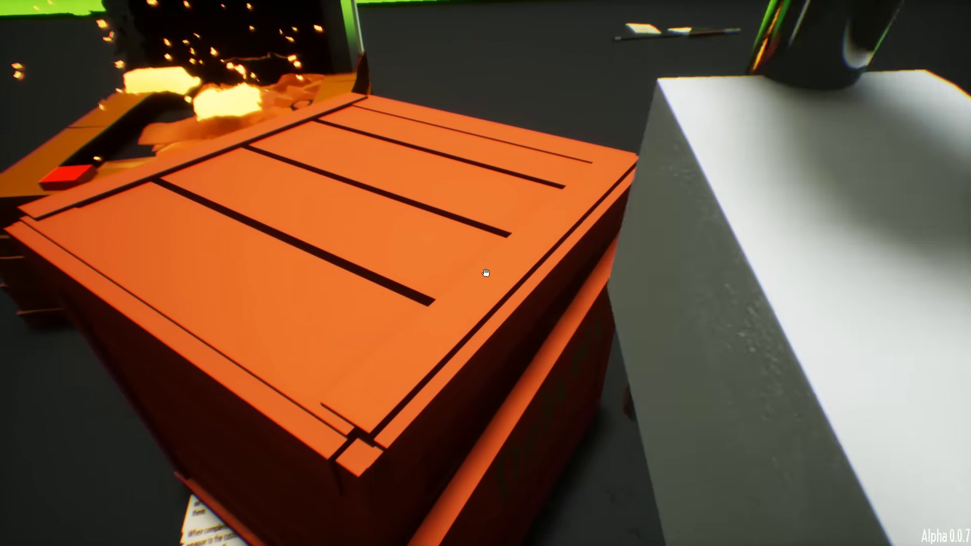
left_click(485, 272)
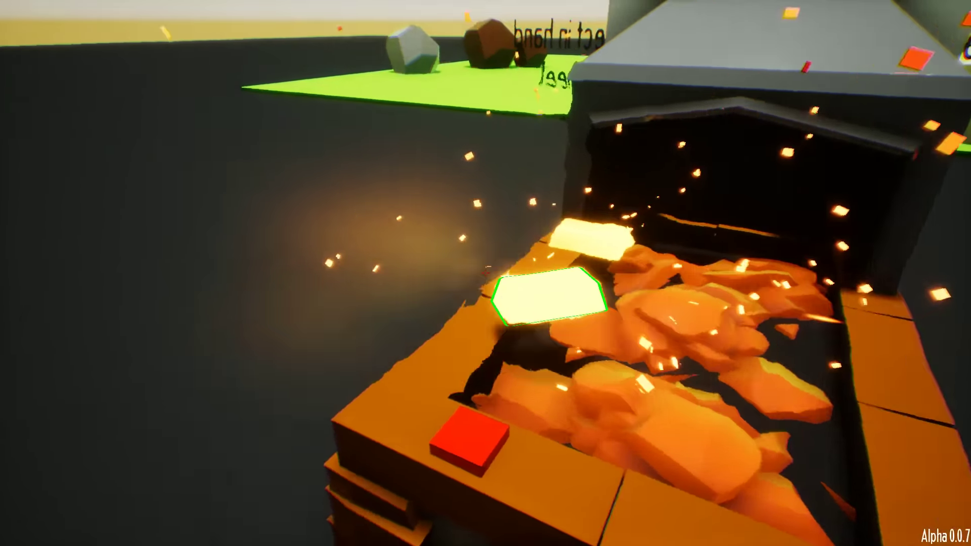
- Carry two heated adamantine ingots from the forge to the anvil and choose the Shields part
left_click(486, 272)
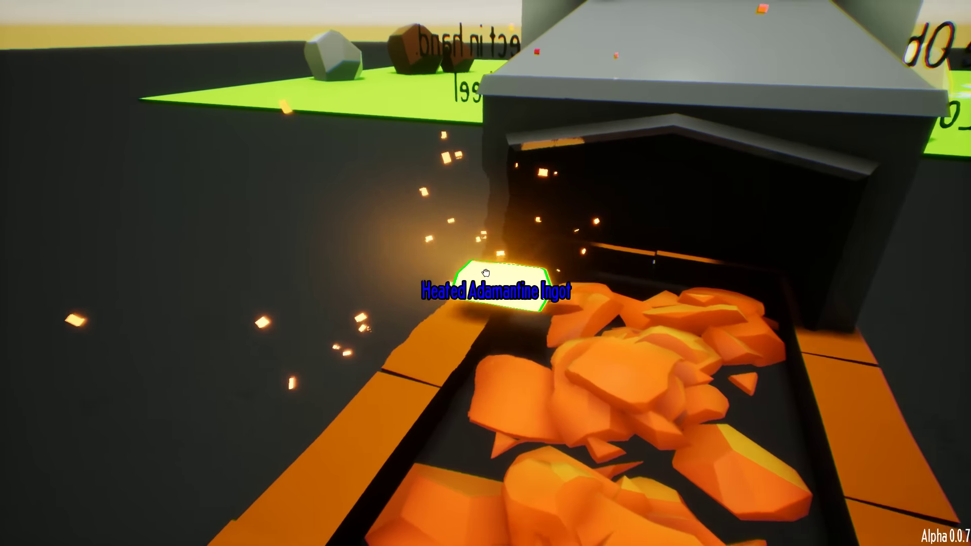
left_click(485, 273)
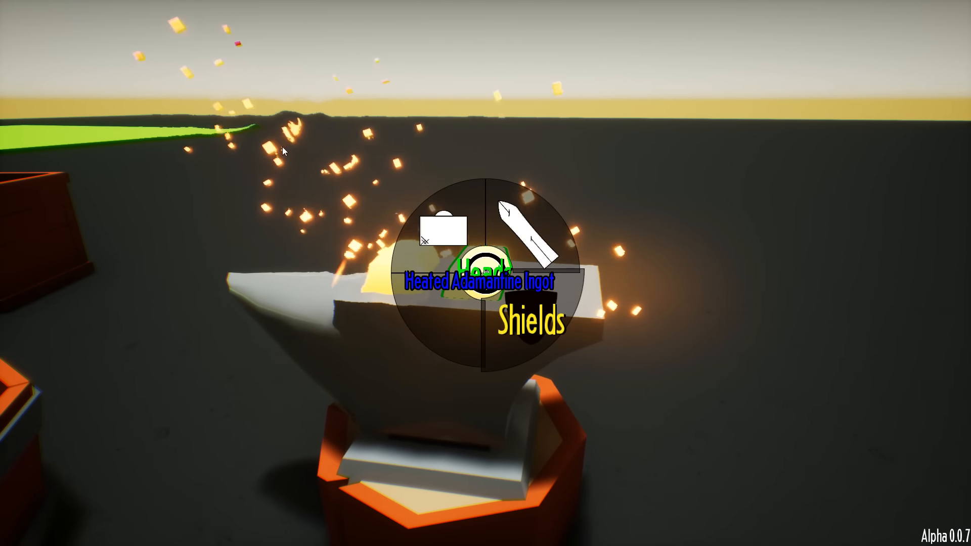
left_click(541, 321)
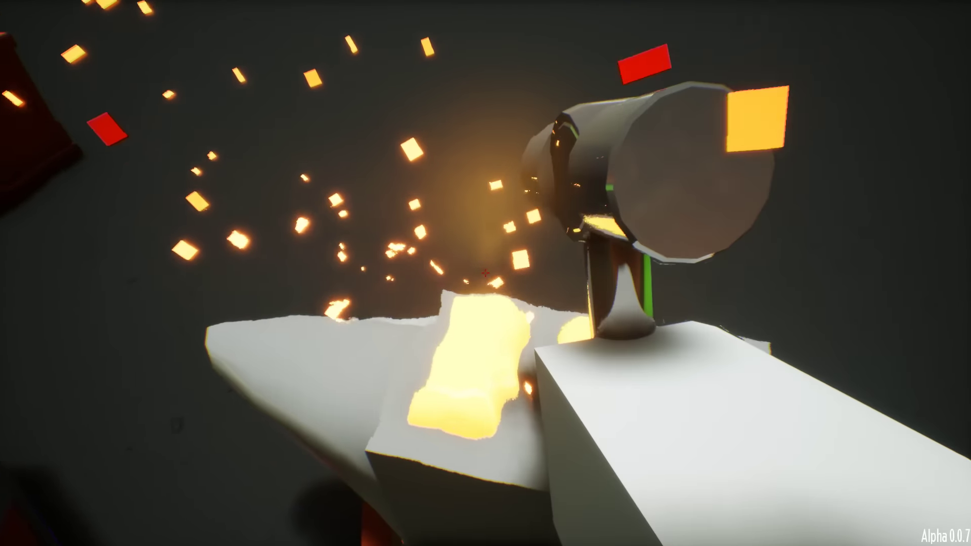
- Hammer the glowing ingots on the anvil into a Shield Rim and step back
left_click(486, 273)
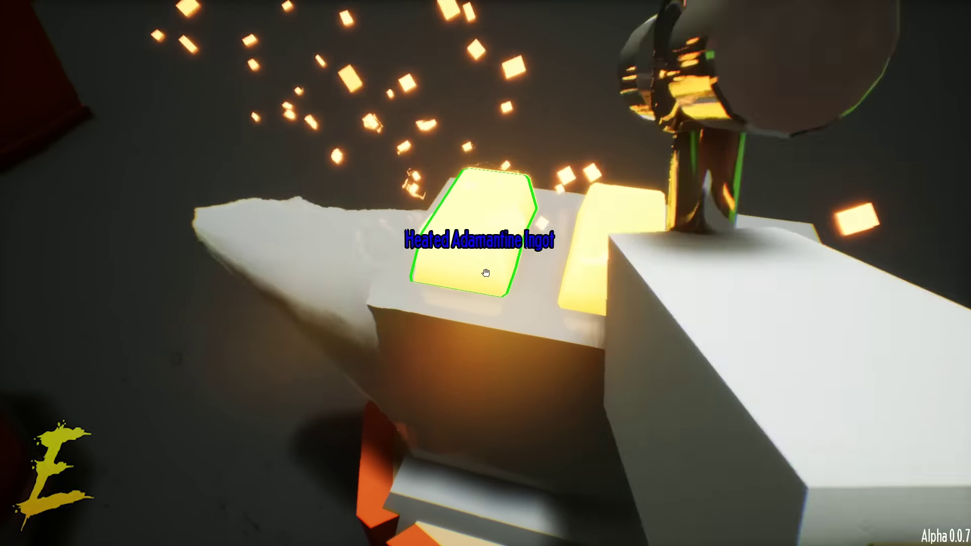
left_click(485, 273)
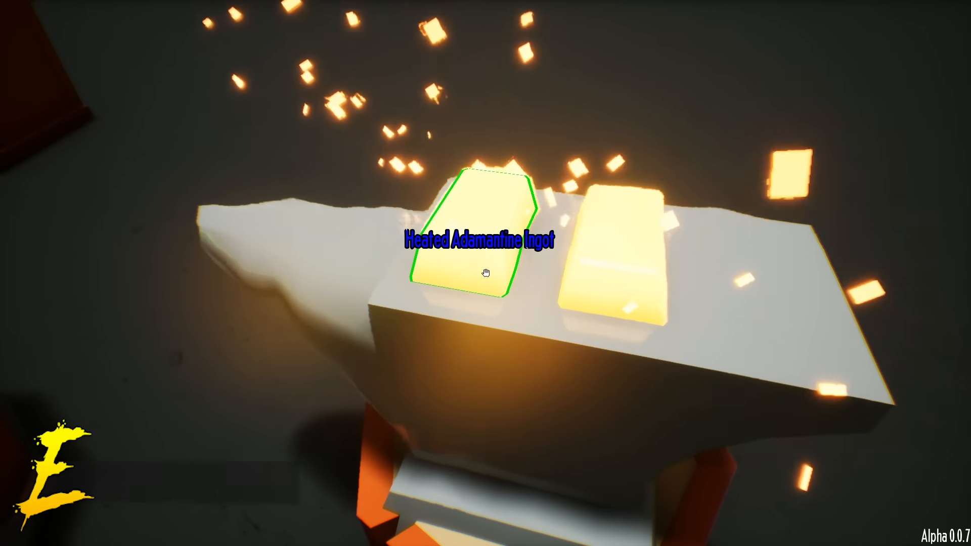
left_click(486, 273)
left_click(486, 274)
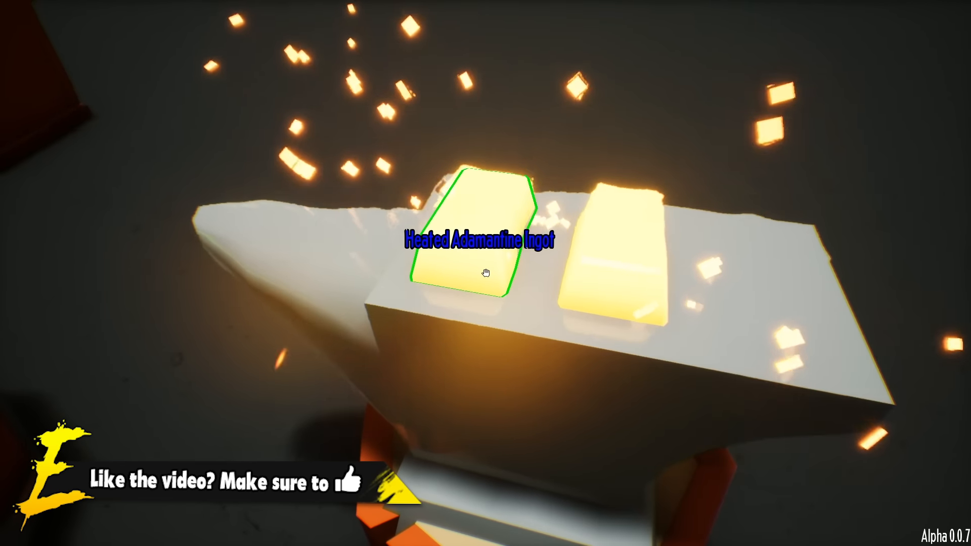
left_click(485, 273)
key("s")
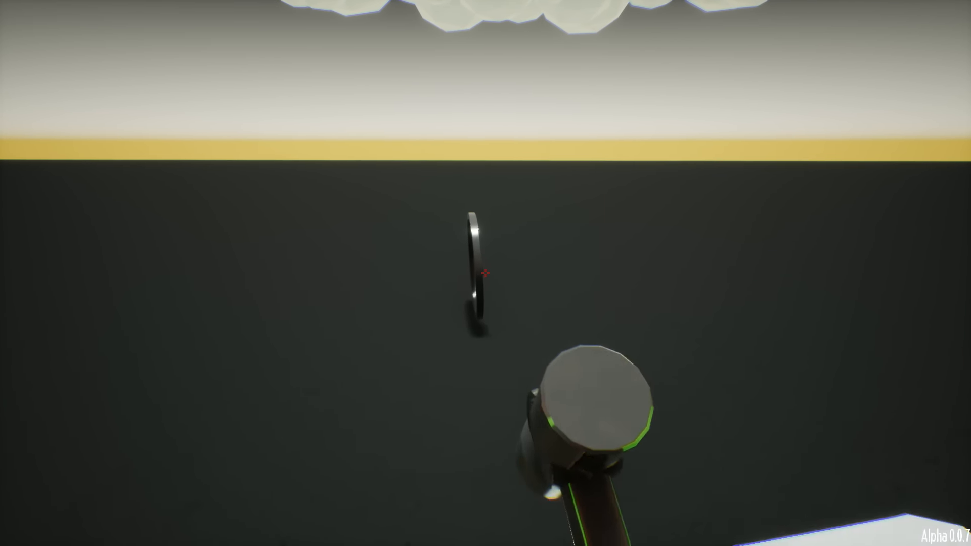
- Grab the finished Shield Rim and set it on the purple workbench
key("e")
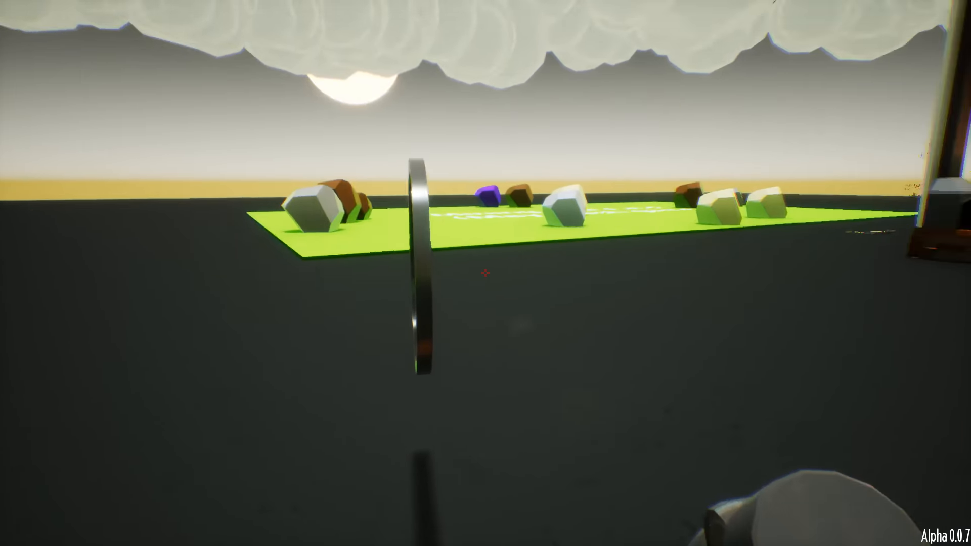
key("w")
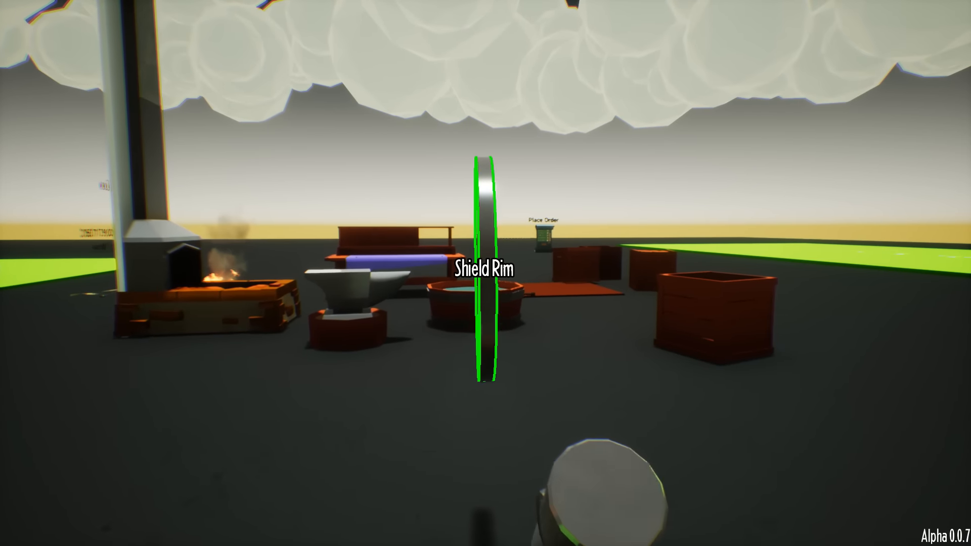
key("w")
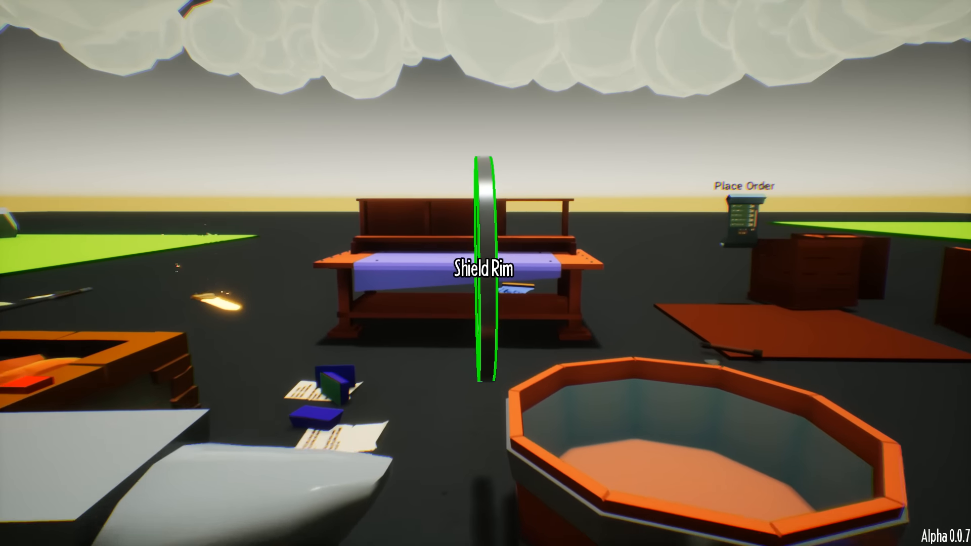
key("w")
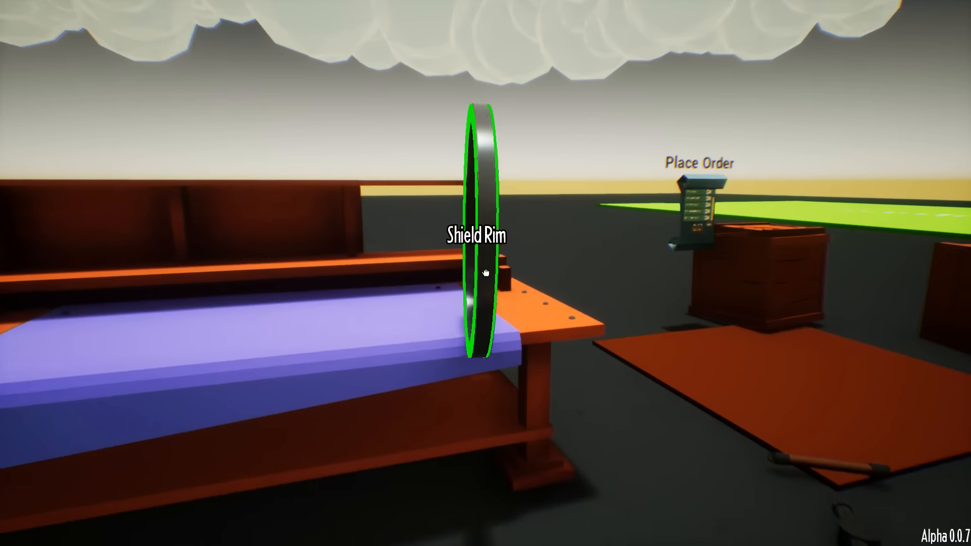
left_click(486, 273)
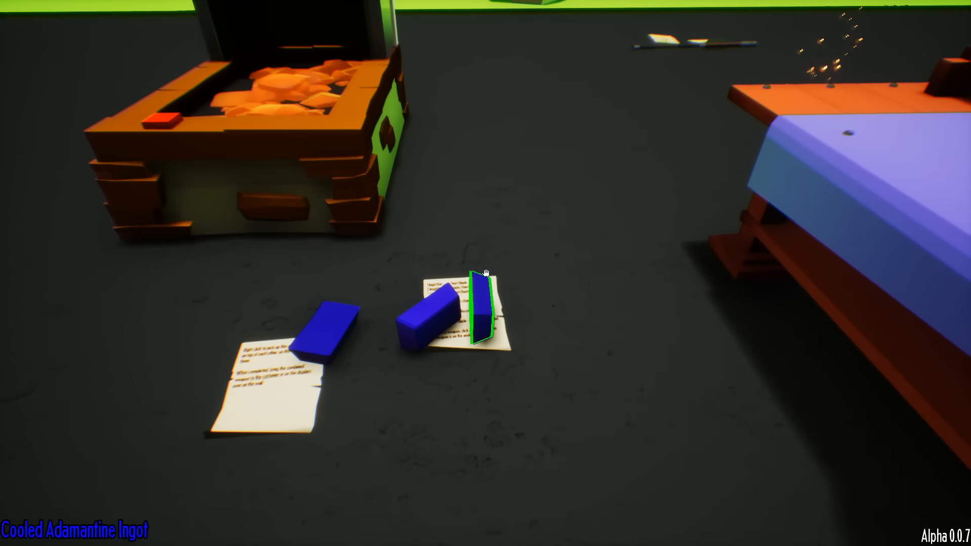
- Move more heated ingots from the forge onto the anvil for a second Shield Rim
key("w")
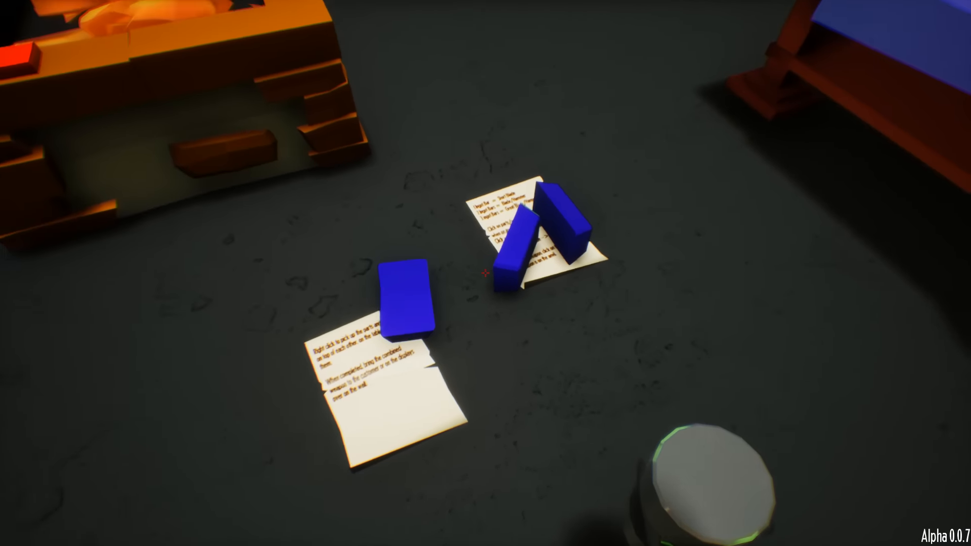
key("w")
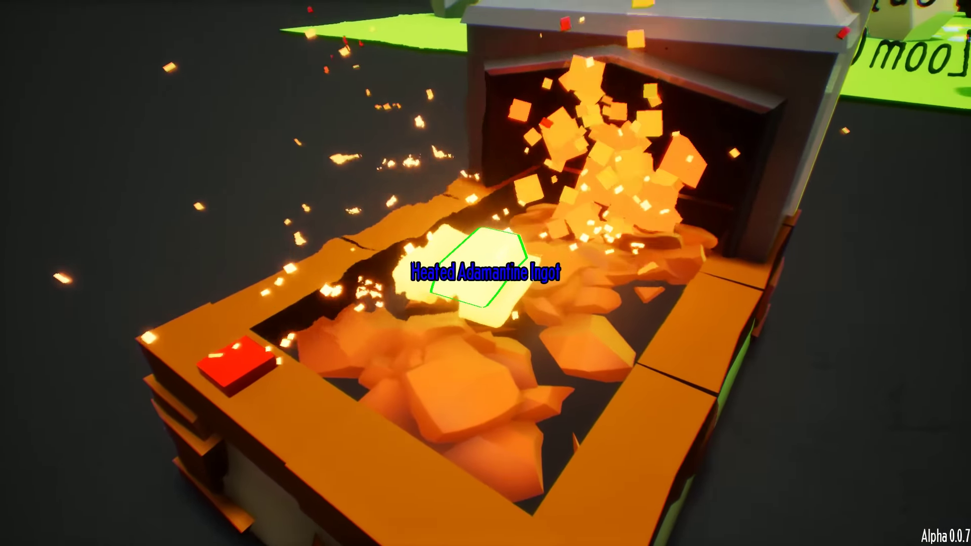
left_click(485, 274)
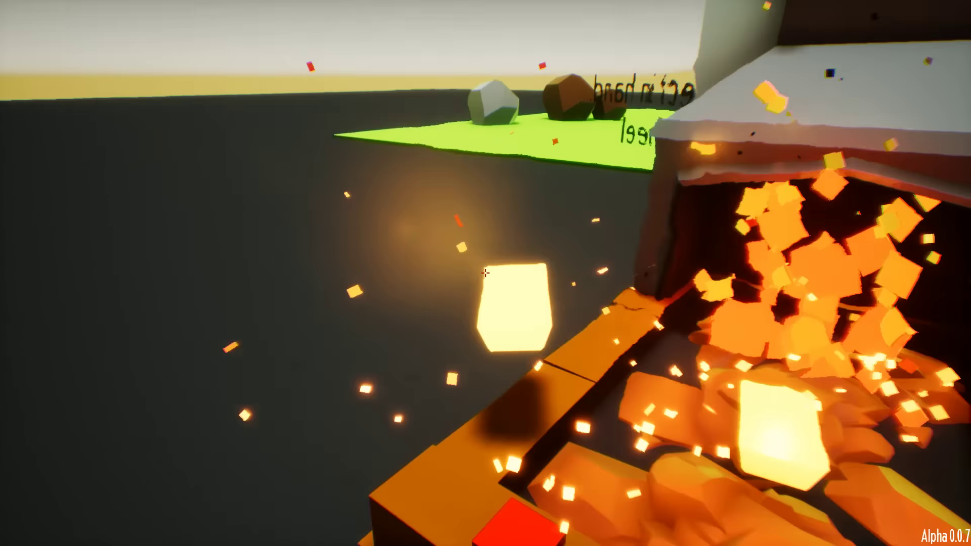
left_click(485, 273)
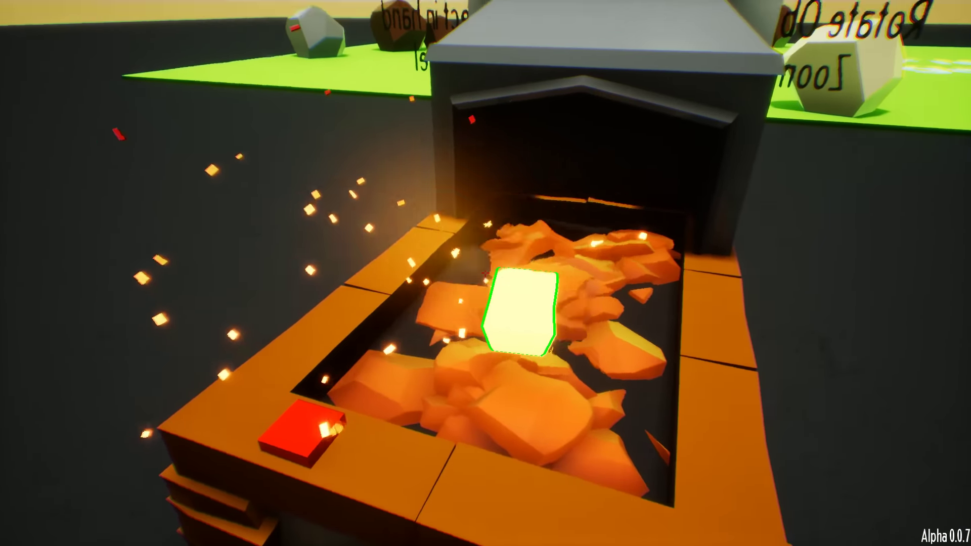
left_click(485, 274)
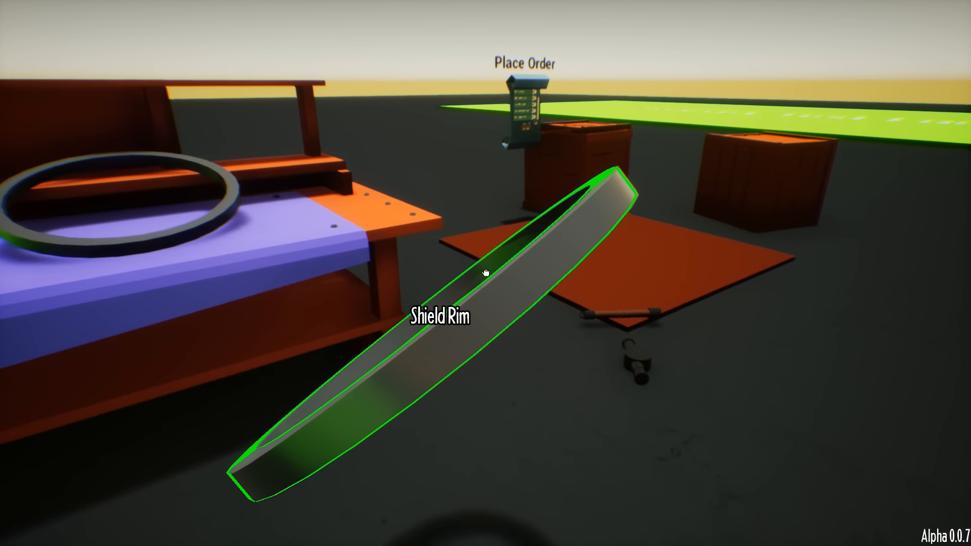
- Drop the shield rim, check the order terminal categories, and holster the hammer
left_click(485, 273)
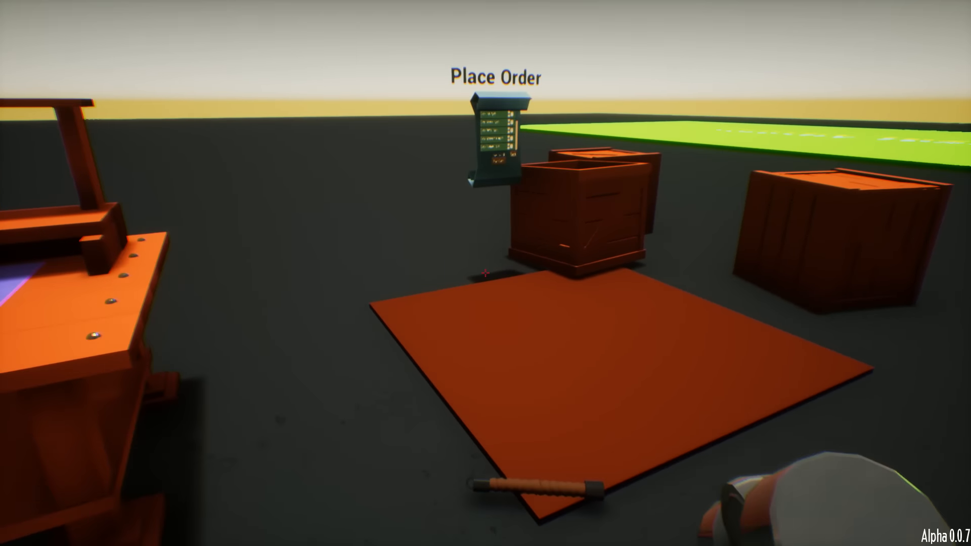
key("w")
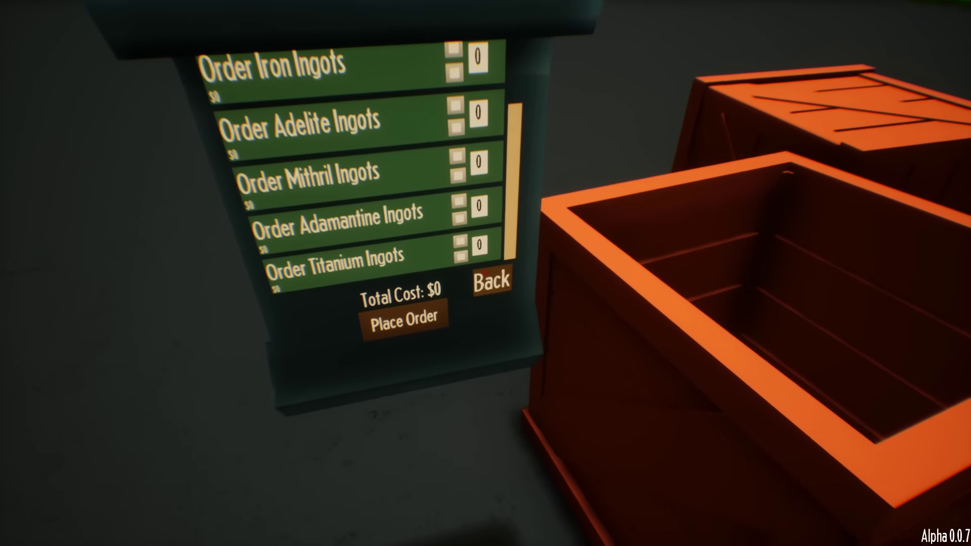
left_click(486, 273)
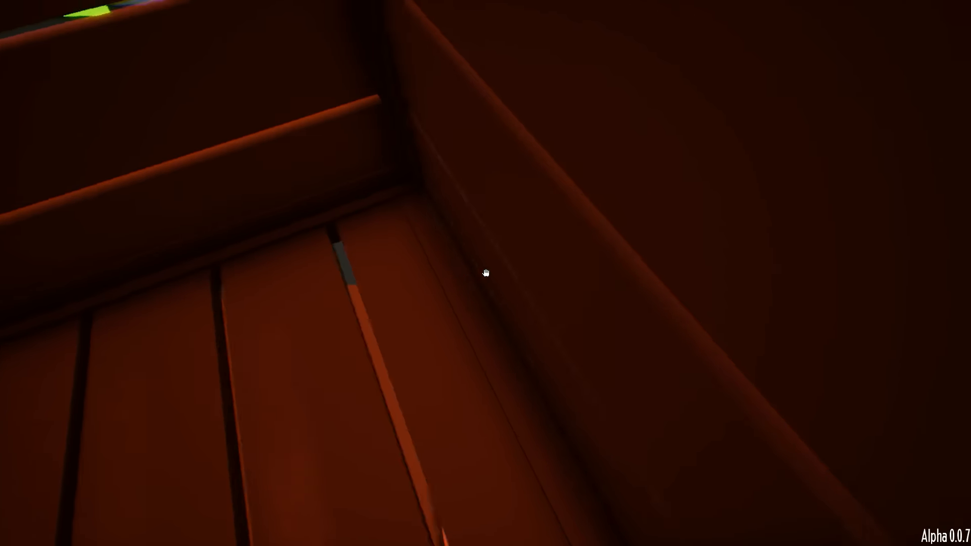
key("s")
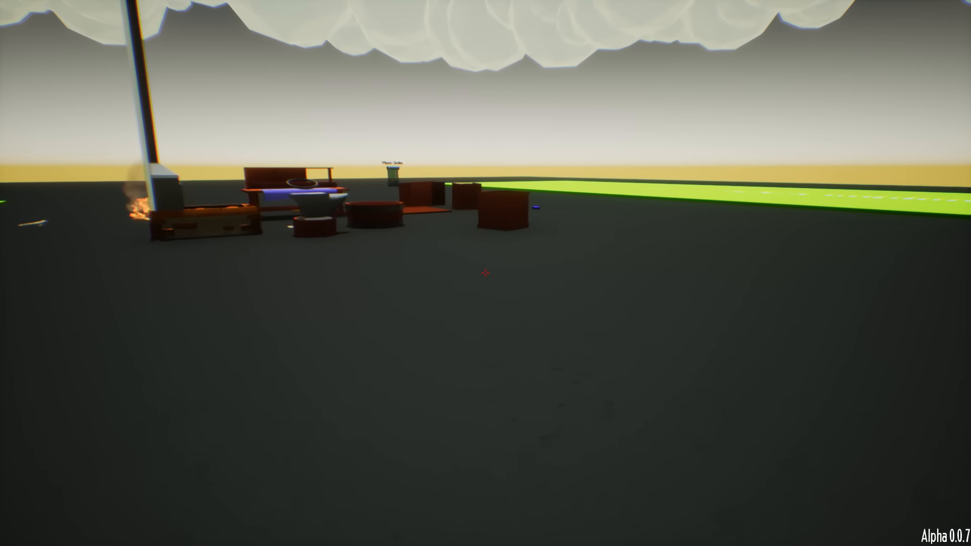
key("q")
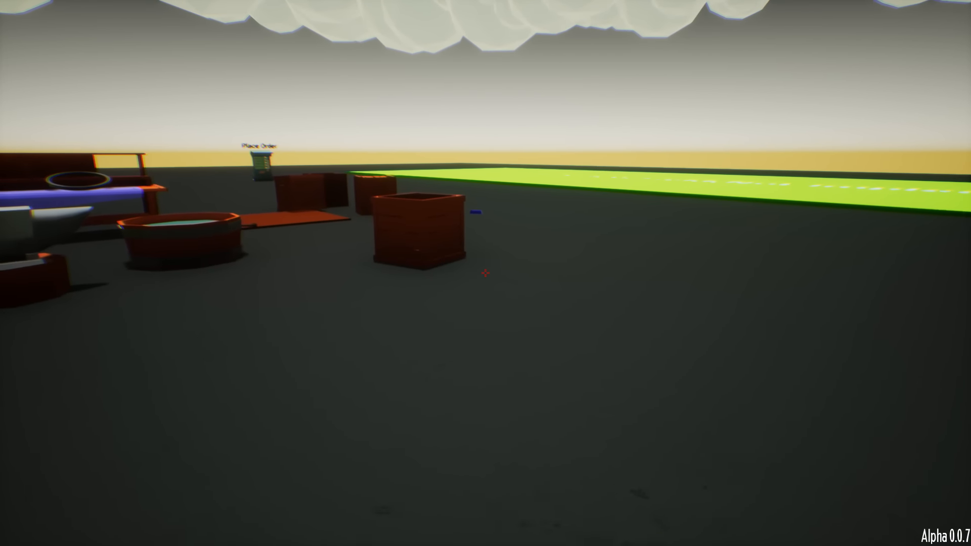
- Pick up the Cooled Adamantine Ingot from the floor and drop it into the forge to heat
key("w")
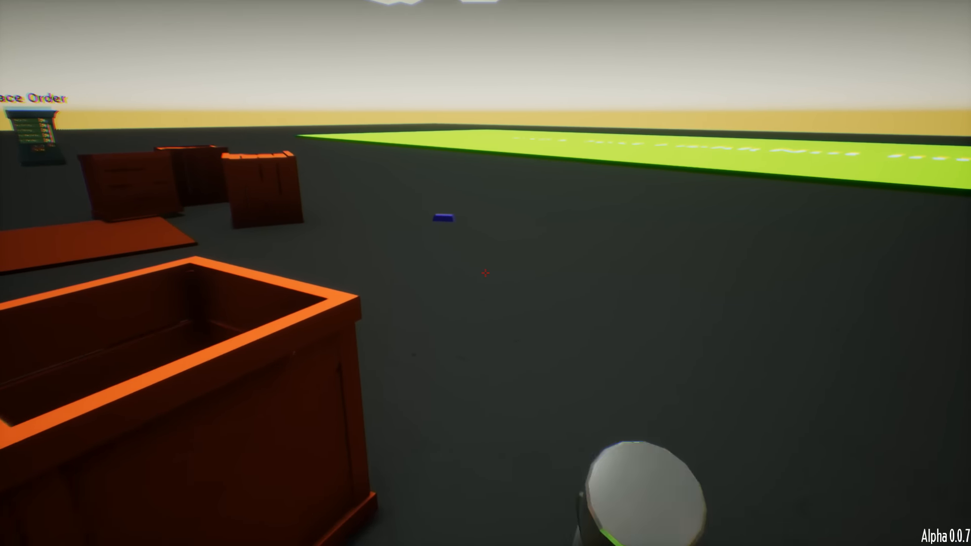
key("q")
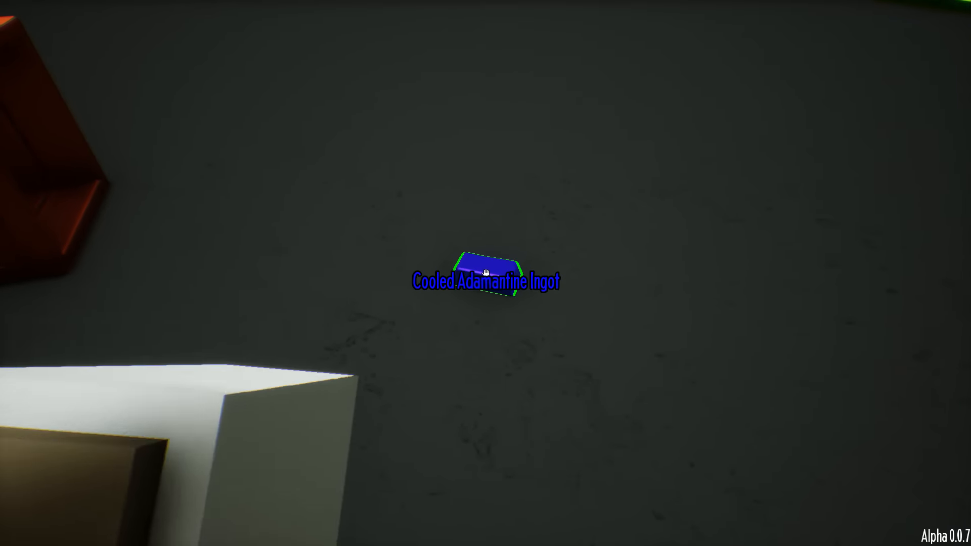
left_click(486, 272)
key("w")
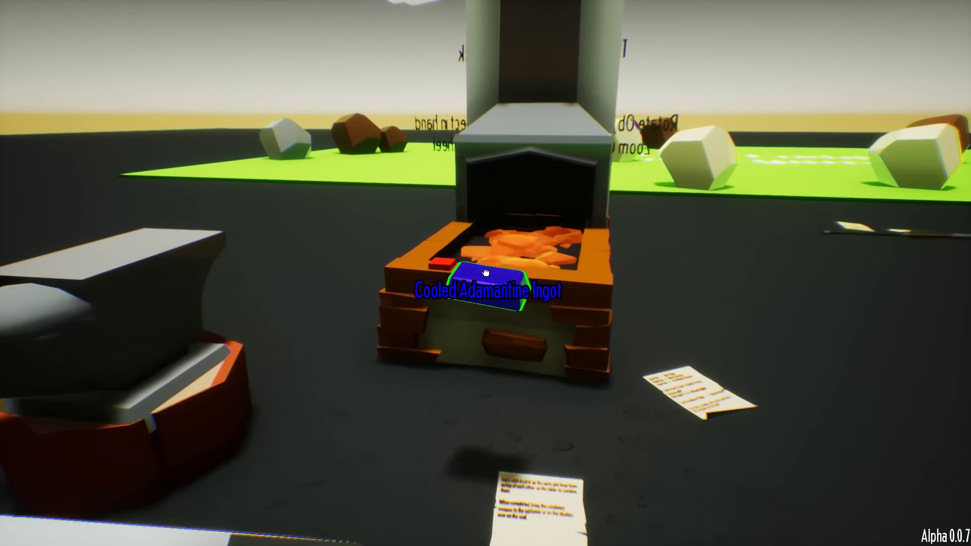
left_click(485, 272)
key("w")
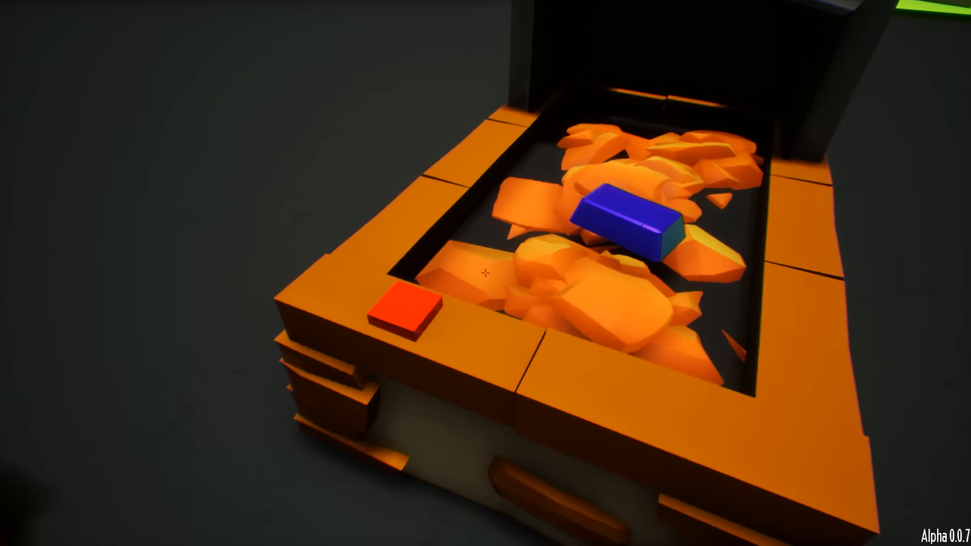
key("e")
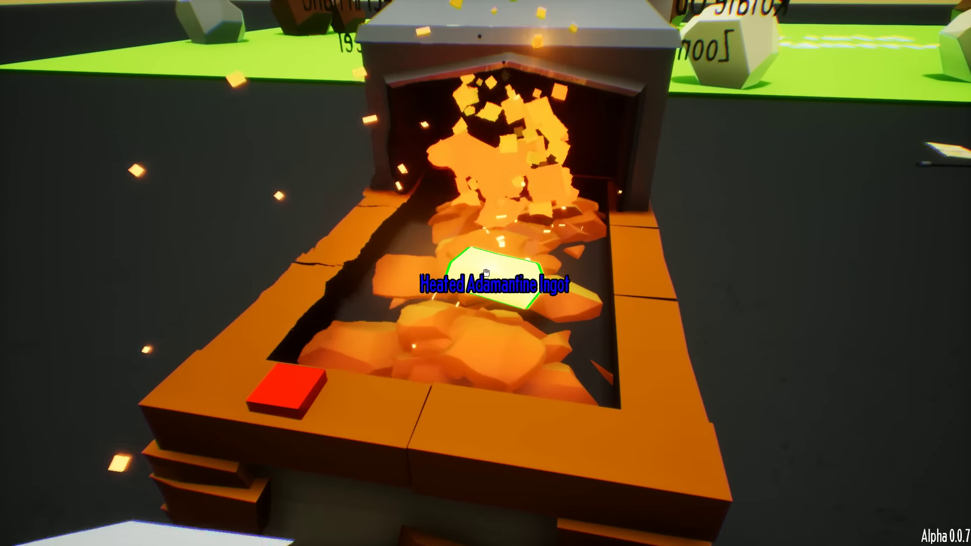
- Forge the heated ingot into a Shield Boss on the anvil and seat it inside the Shield Rim
left_click(485, 273)
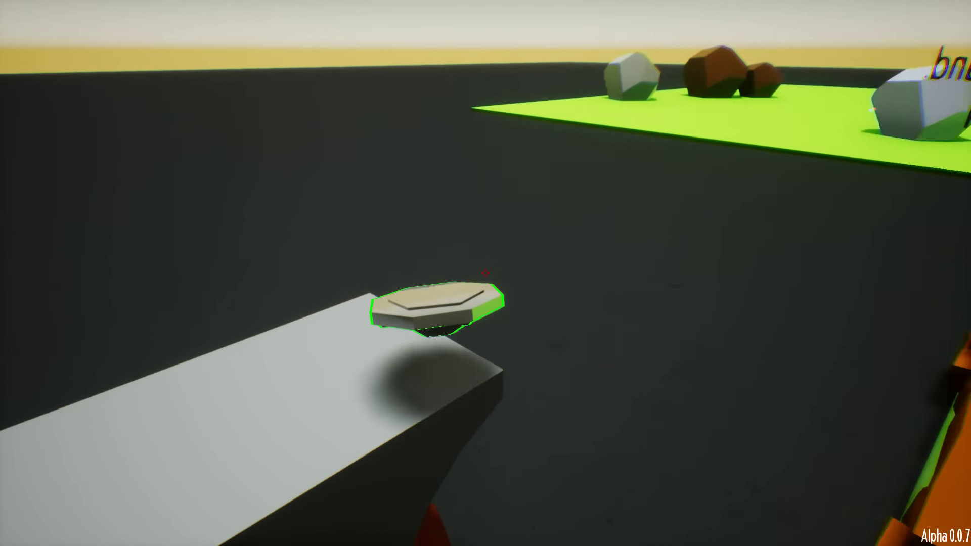
left_click(485, 272)
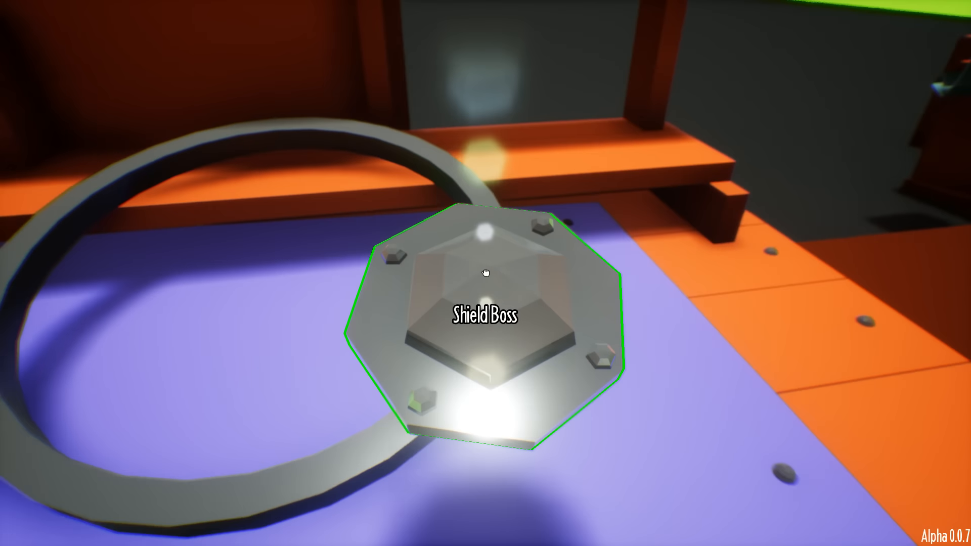
left_click(486, 272)
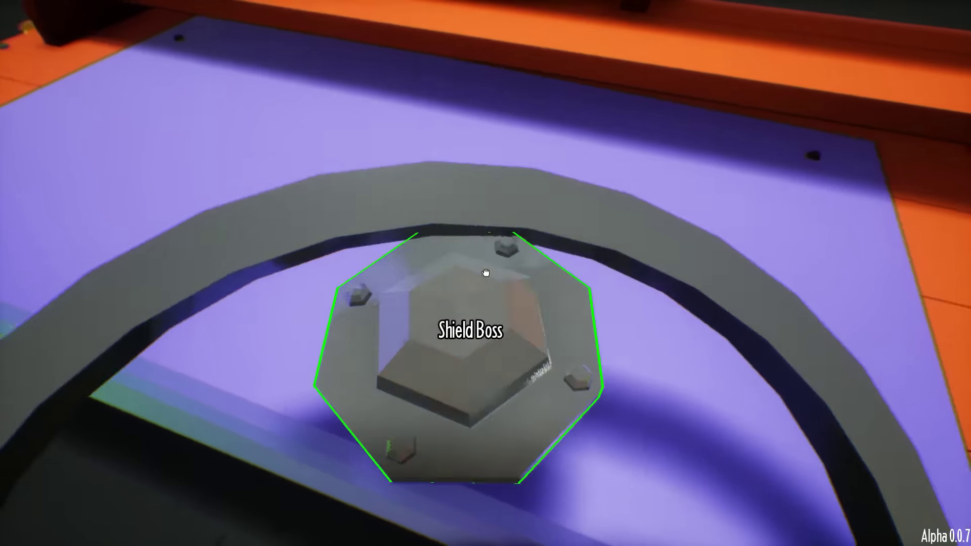
left_click(486, 273)
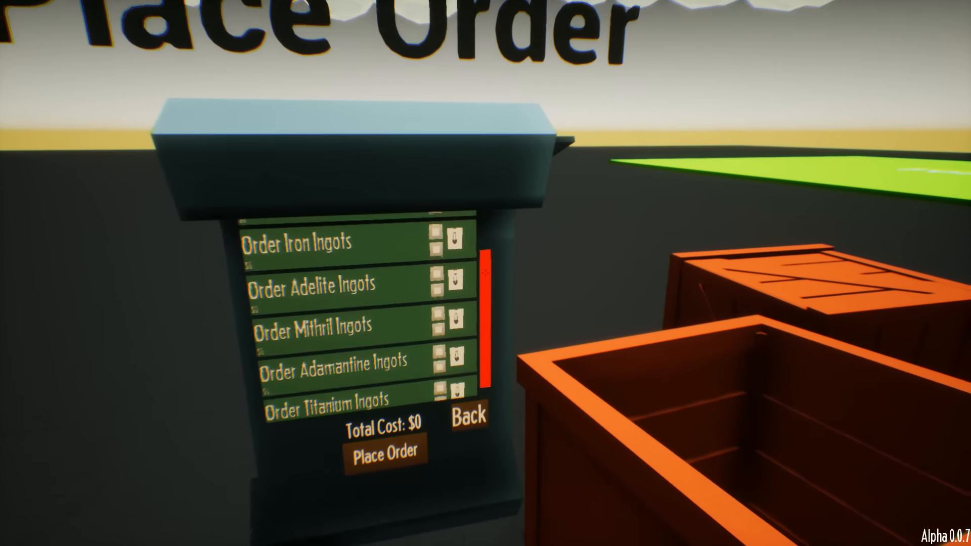
scroll(485, 273, "up", 3)
- Order Copper Ingots at the board and open the delivered crate
left_click(486, 273)
key("s")
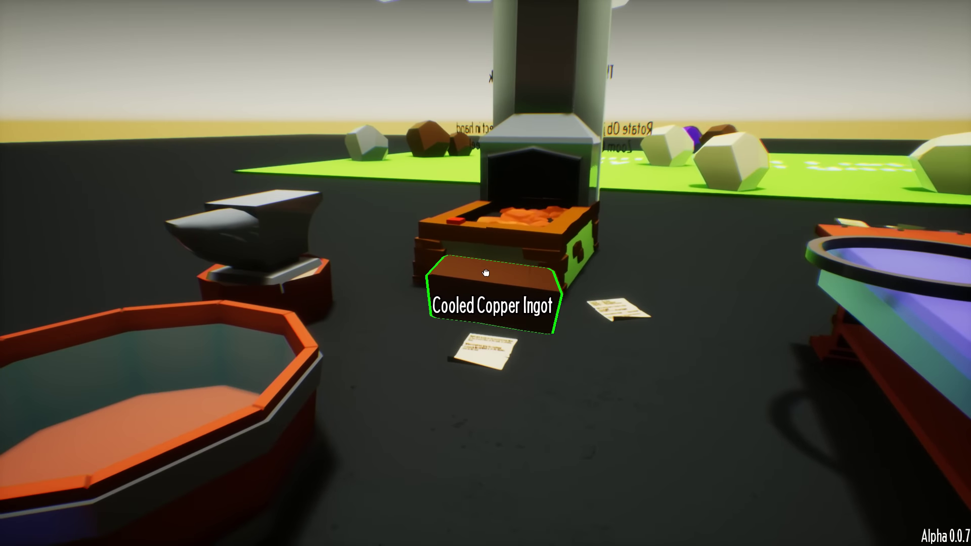
key("s")
left_click(486, 273)
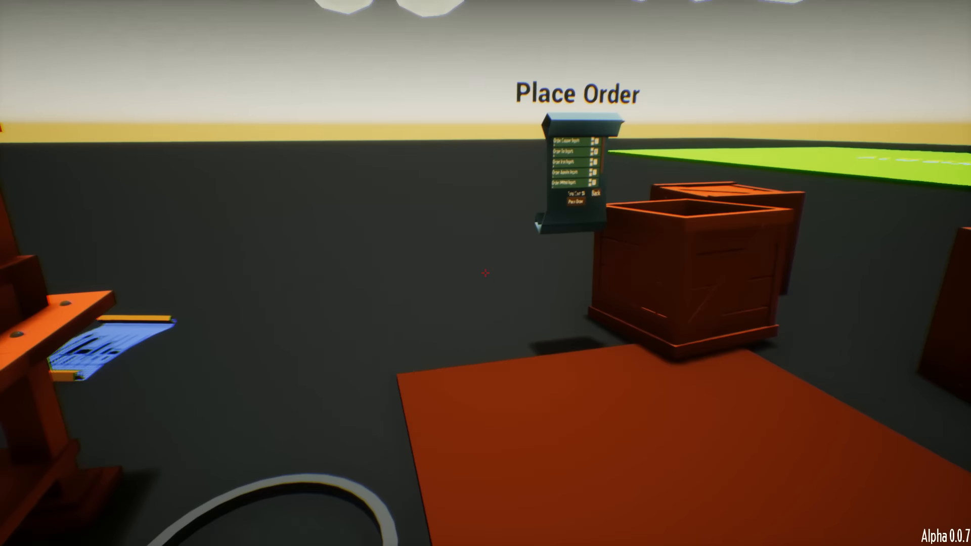
key("w")
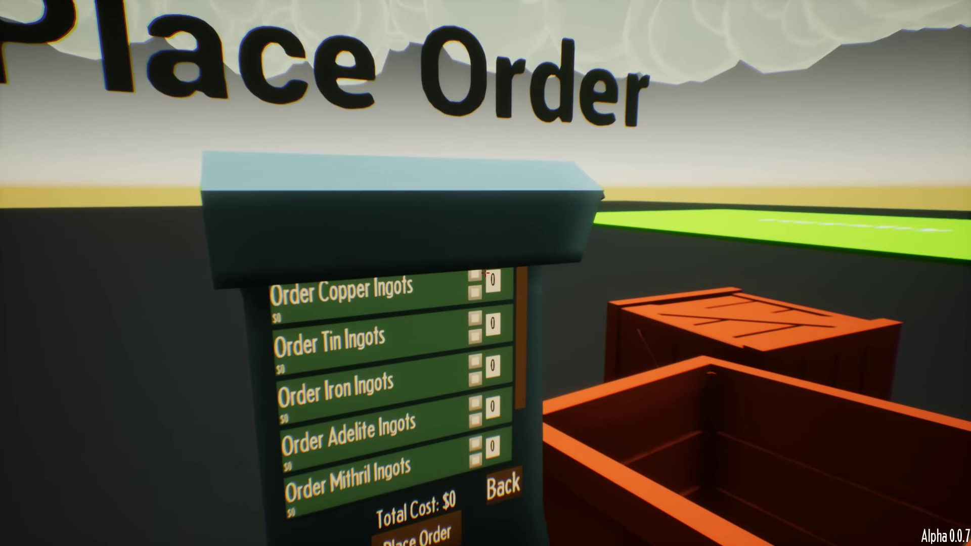
left_click(486, 273)
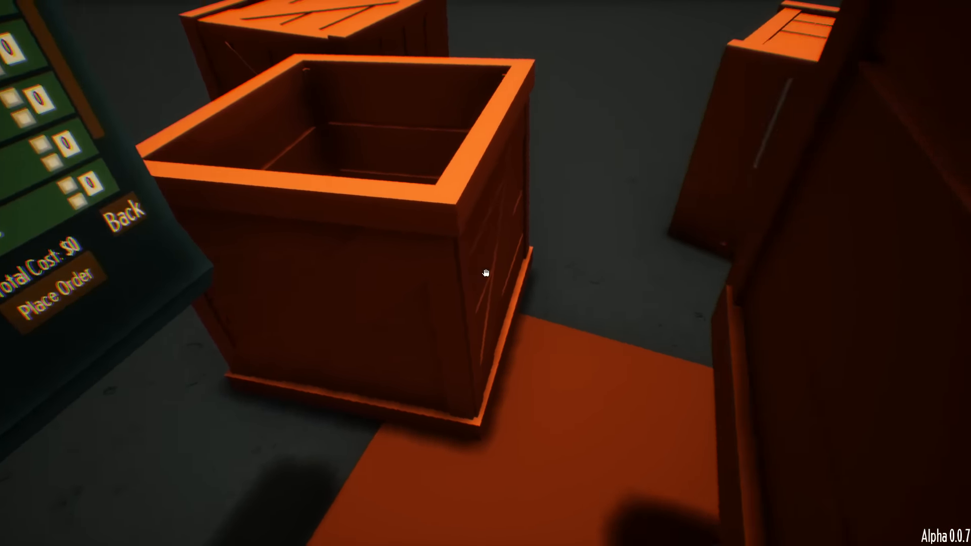
- Pick up the copper ingot from the red mat and drop it into the forge
key("1")
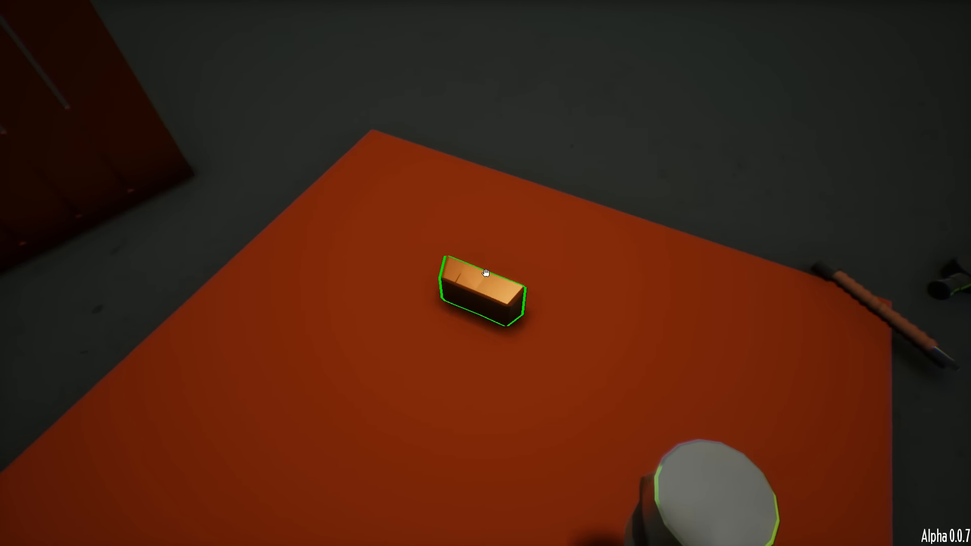
key("w")
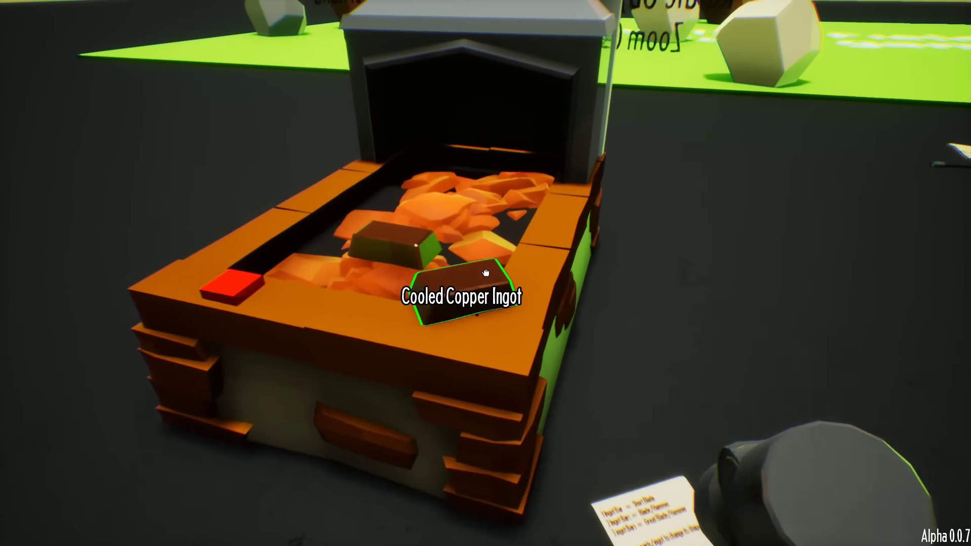
left_click(485, 273)
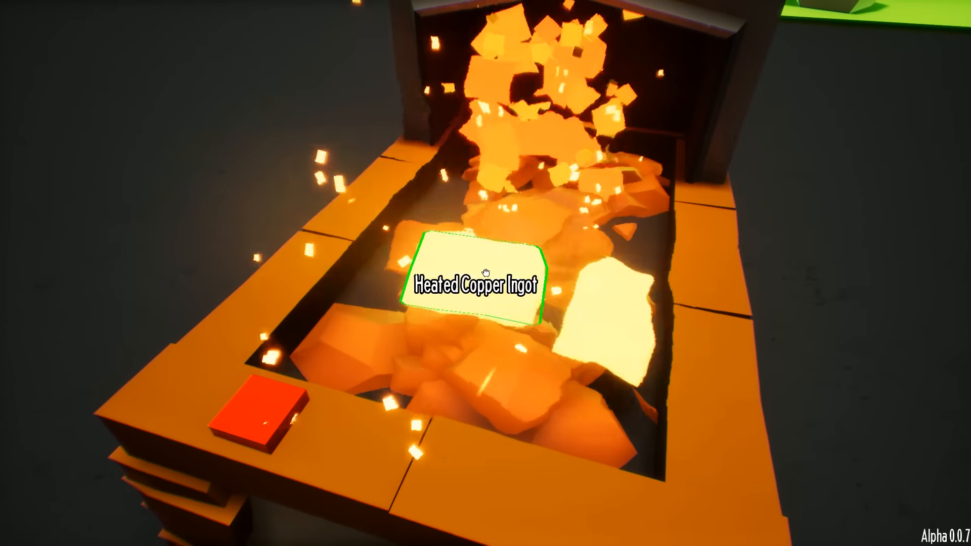
- Place two heated copper ingots on the anvil and hammer them into a ring
left_click(485, 273)
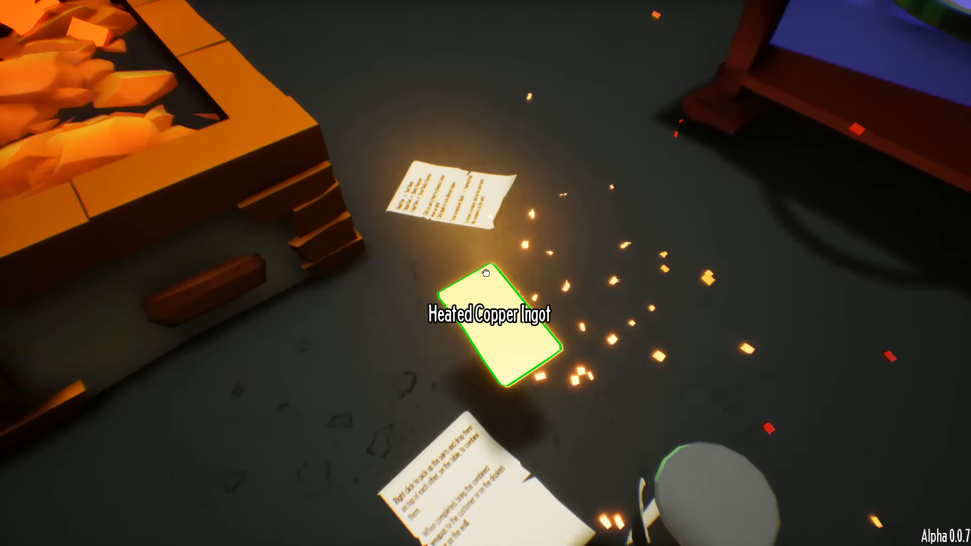
left_click(486, 273)
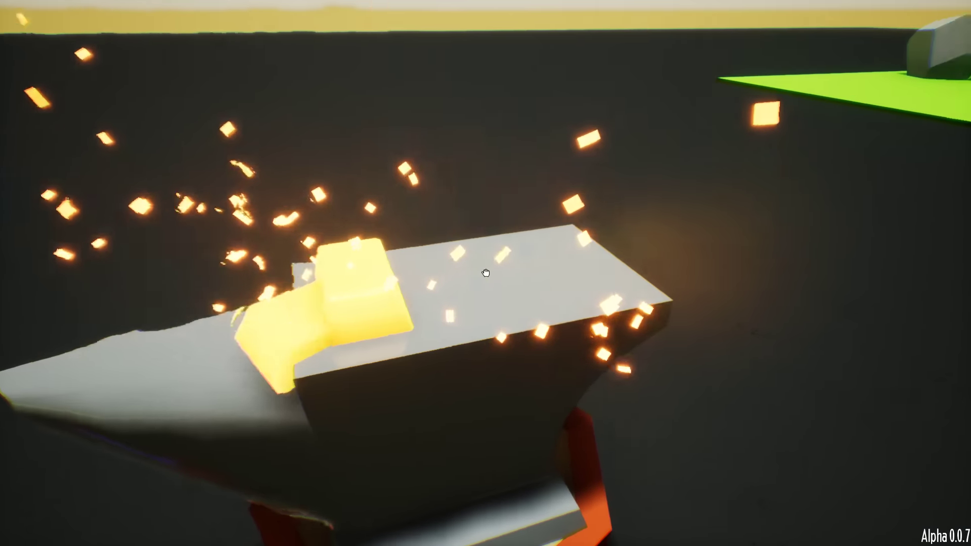
left_click(485, 273)
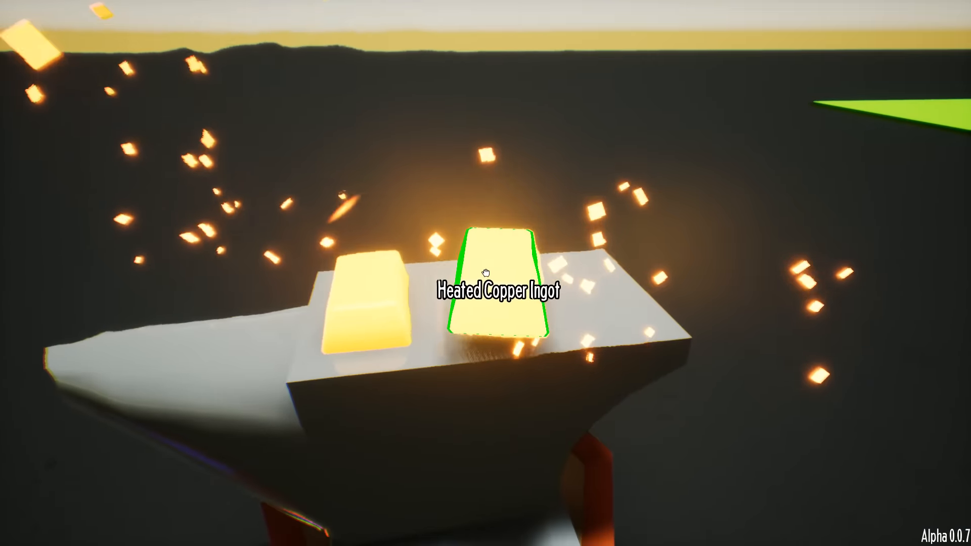
left_click(486, 273)
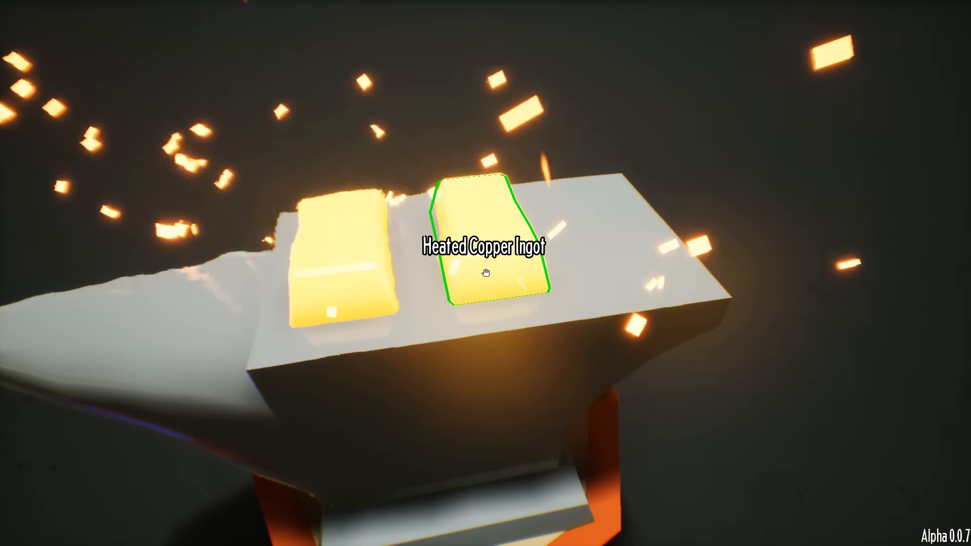
left_click(485, 273)
left_click(486, 273)
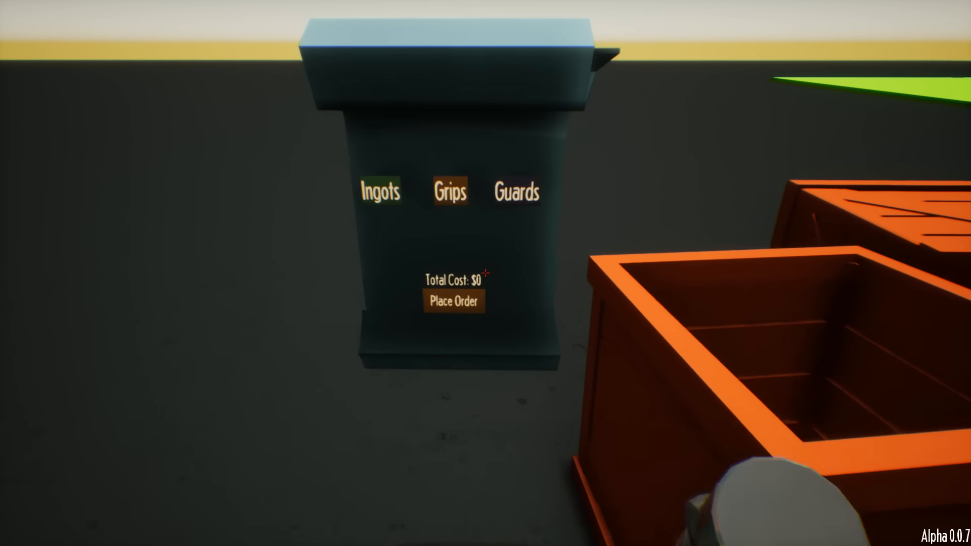
- Walk from the order board past the anvil onto the green mining field
key("s")
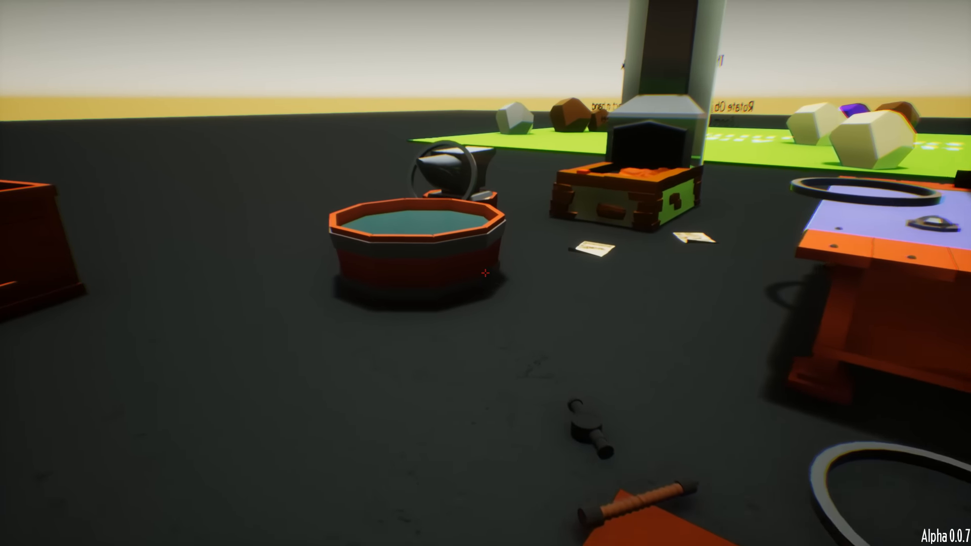
key("w")
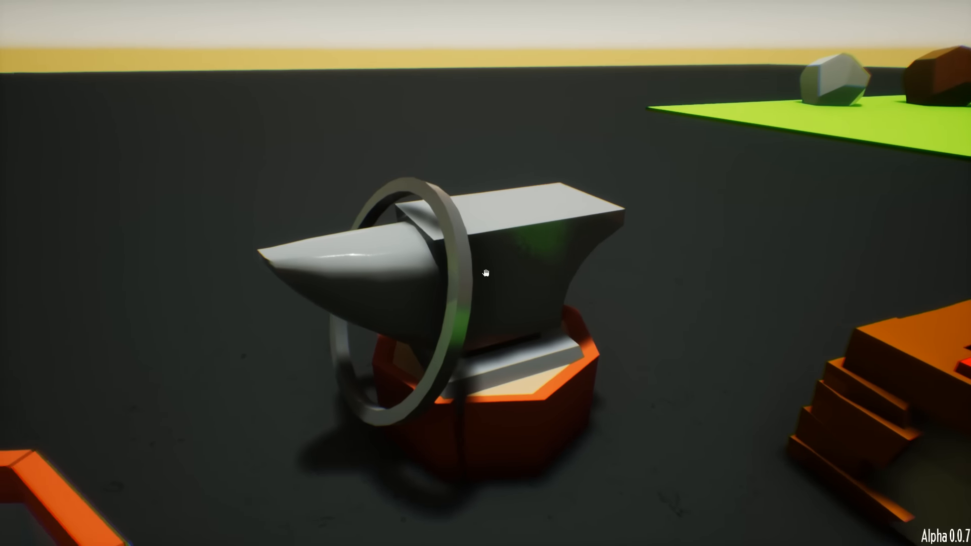
key("w")
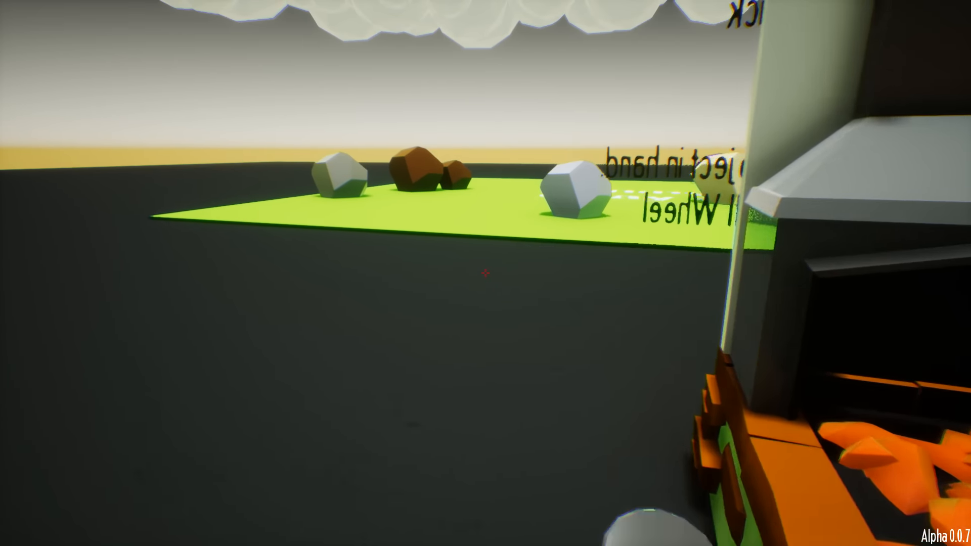
key("s")
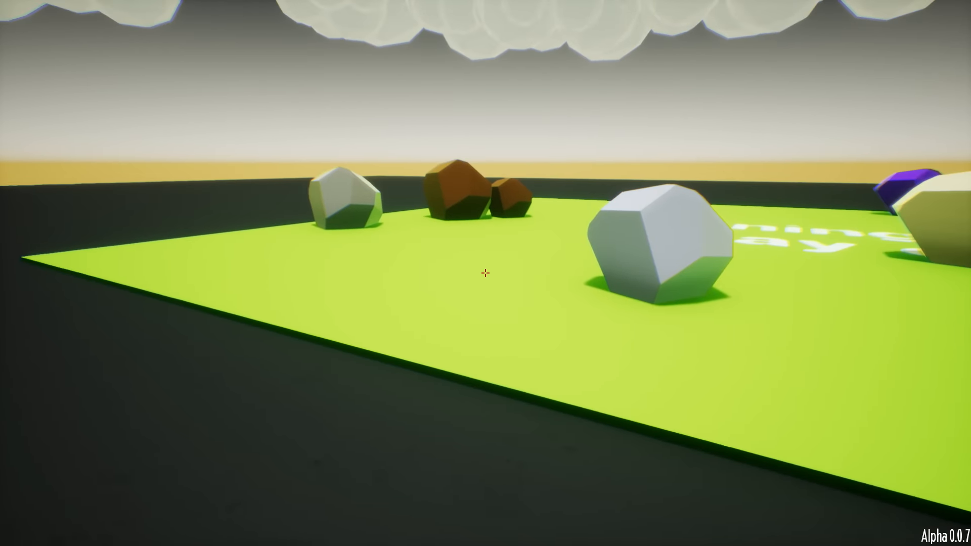
key("w")
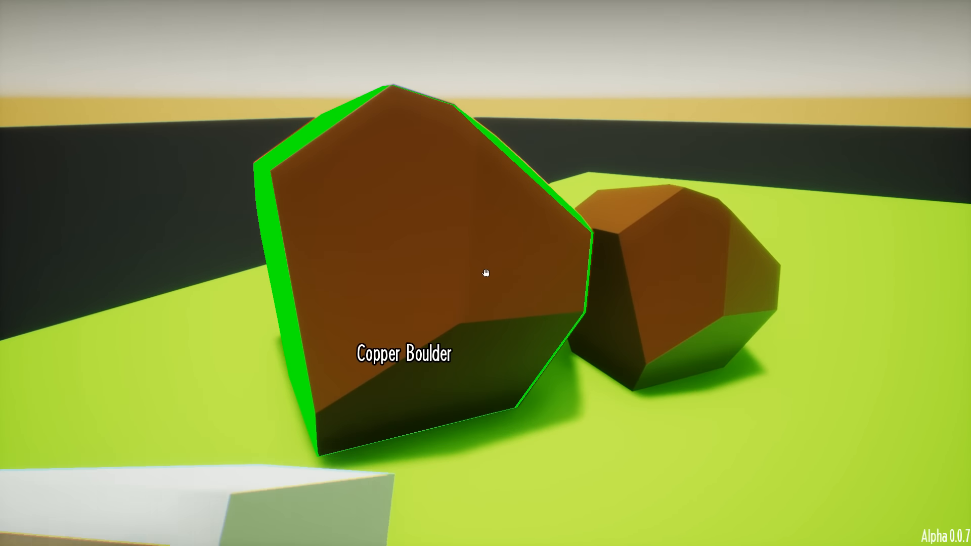
- Strike the Copper Boulder with the hammer and approach the two boulders
left_click(485, 272)
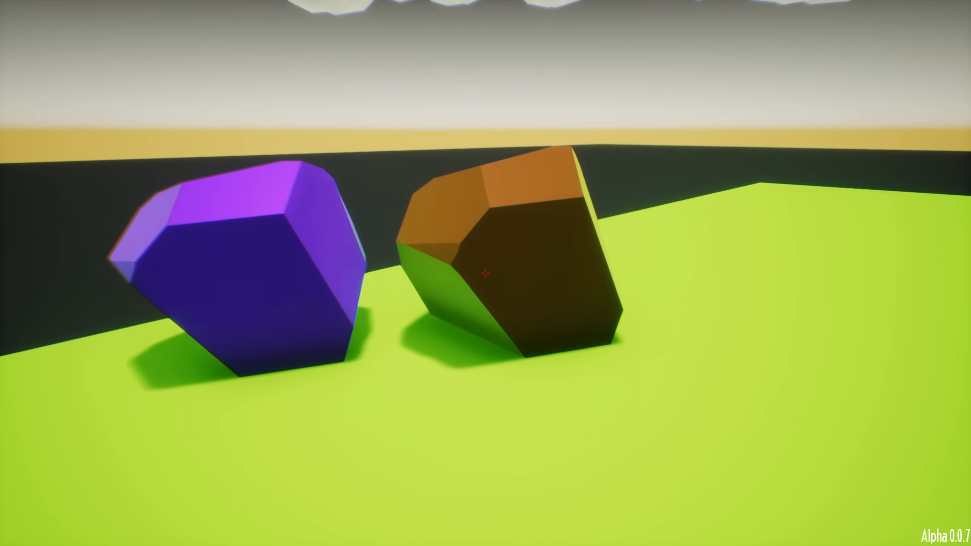
key("w")
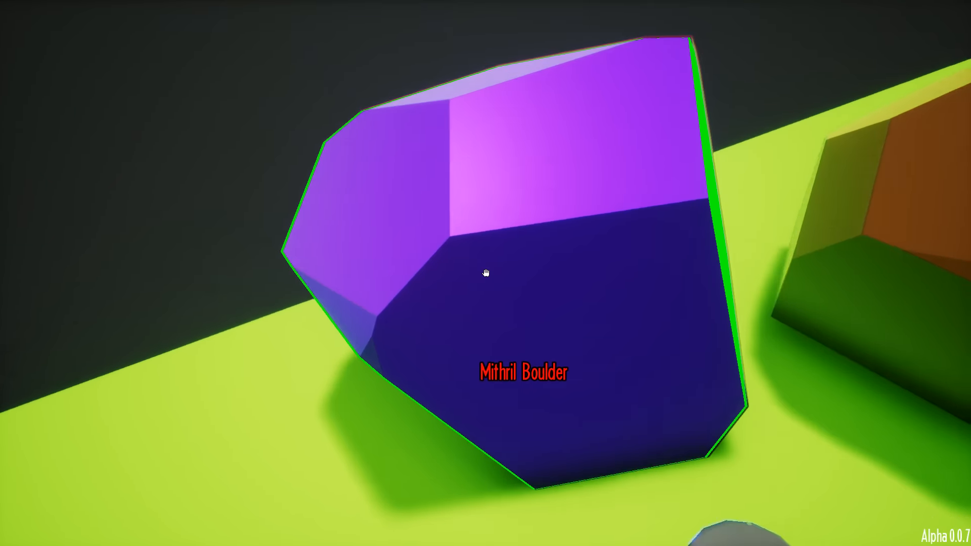
- Break chunks off the Mithril Boulder, bring one to the forge and back off
left_click(486, 274)
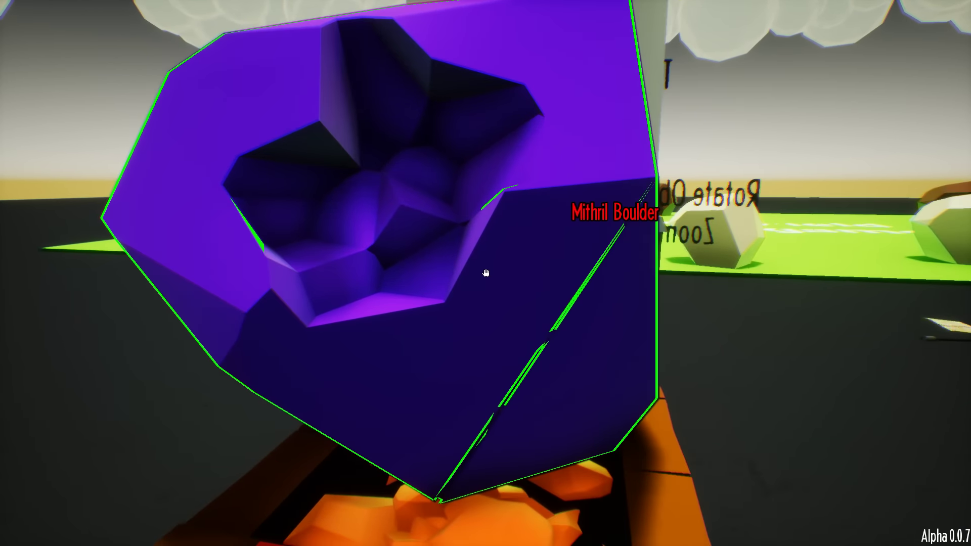
left_click(485, 273)
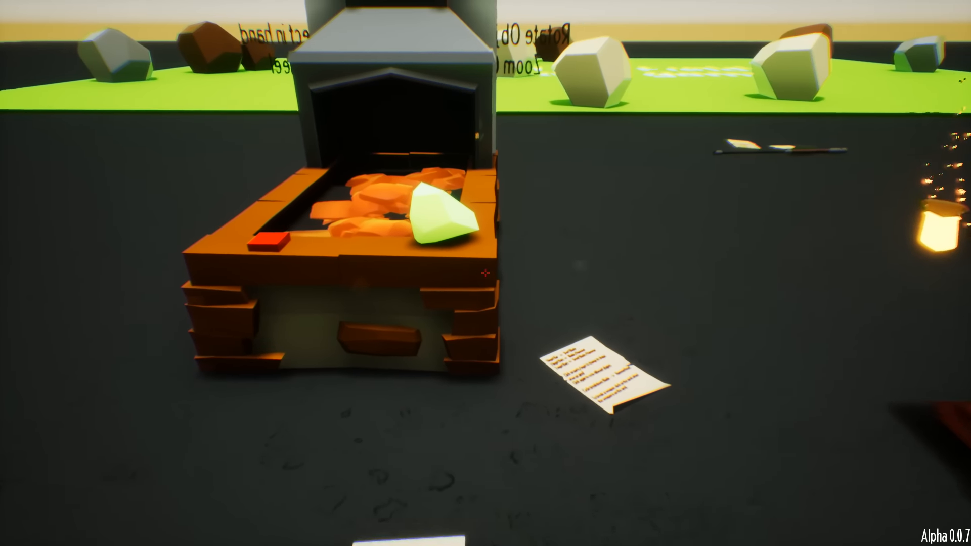
key("w")
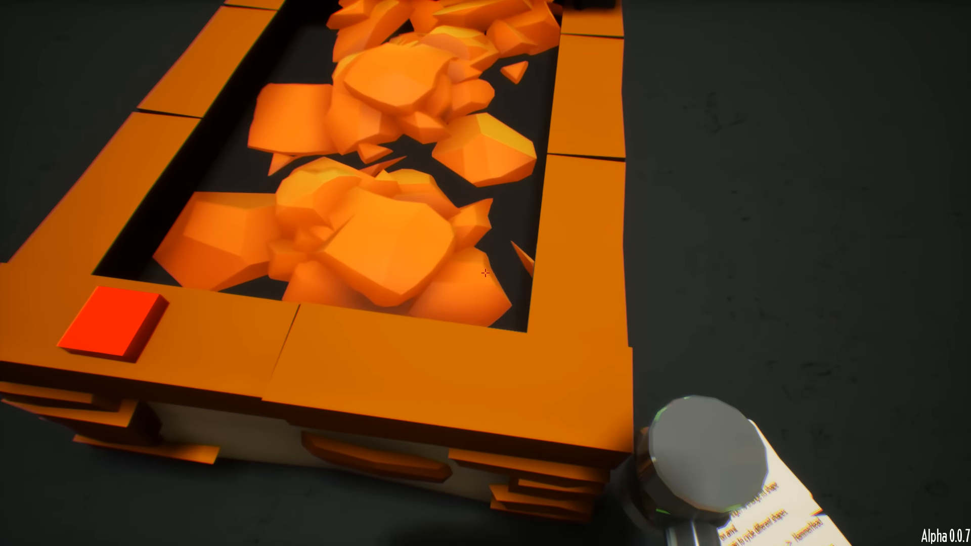
key("s")
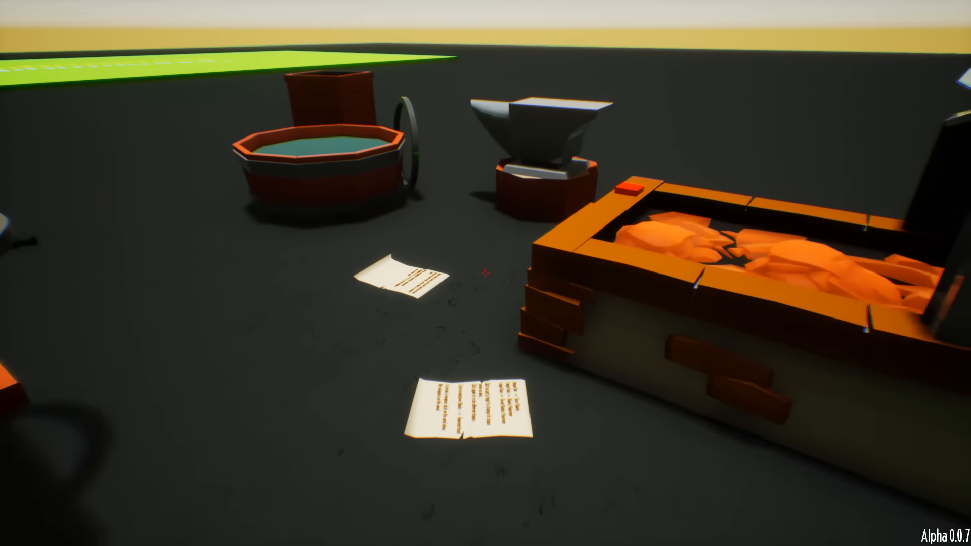
- Reach the order terminal and add one more Titanium Ingot to the order
key("s")
key("w")
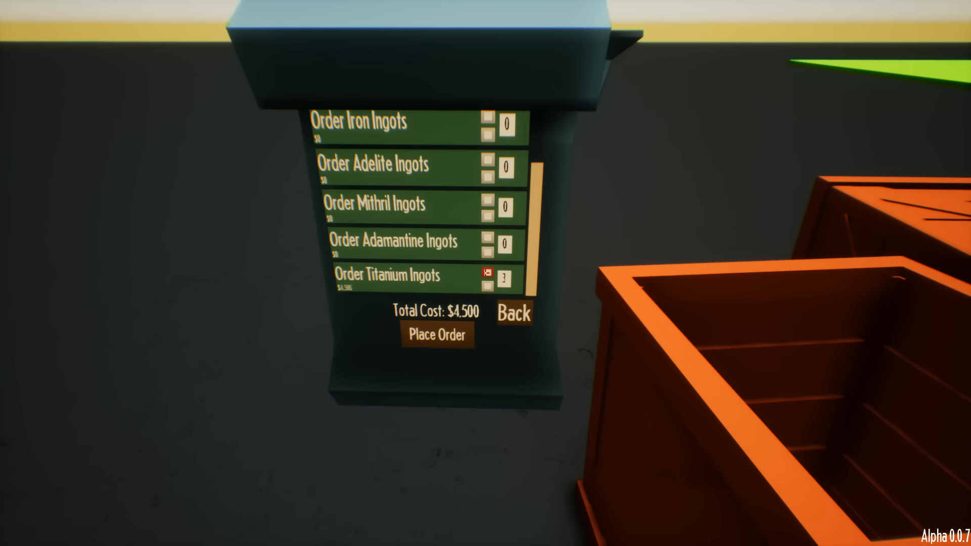
left_click(486, 273)
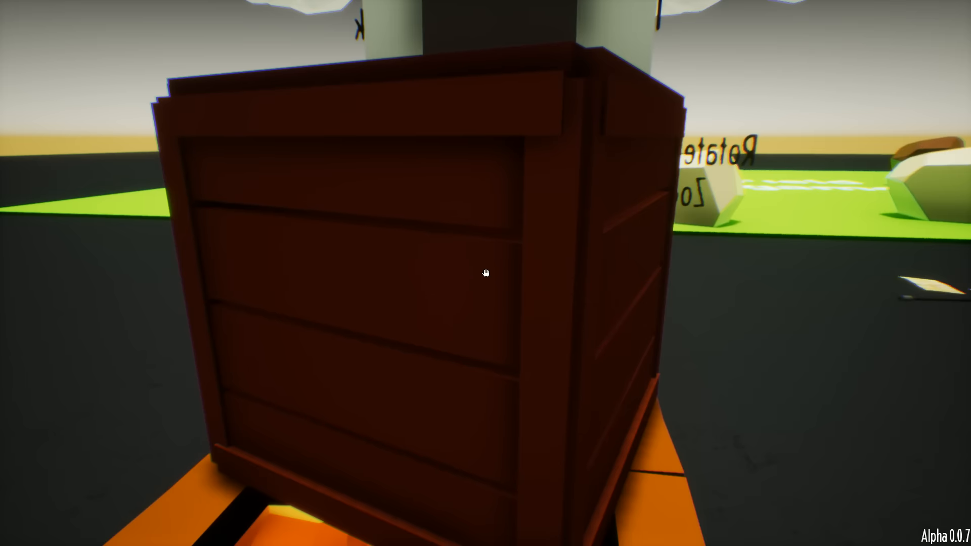
- Empty the ingot crate into the forge and move three heated titanium ingots onto the anvil
left_click(486, 273)
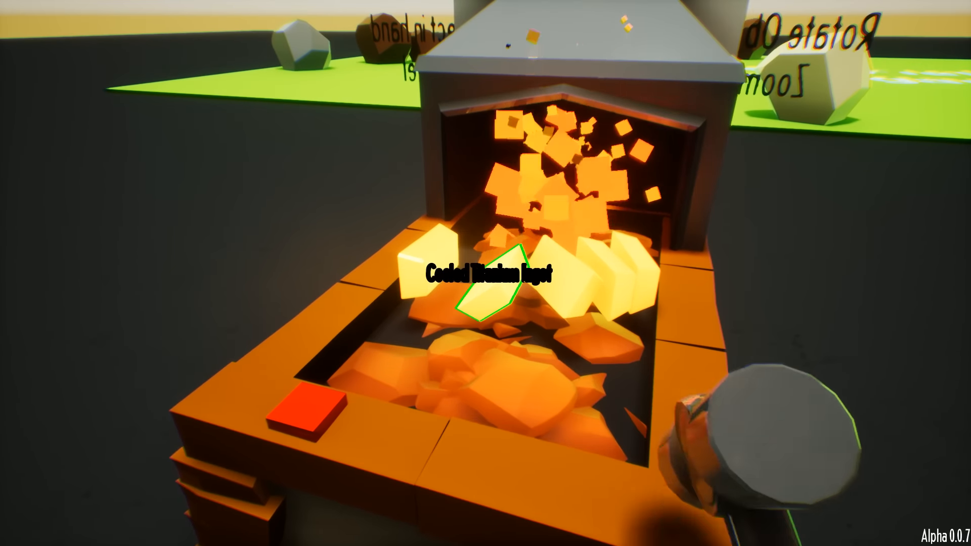
left_click(486, 274)
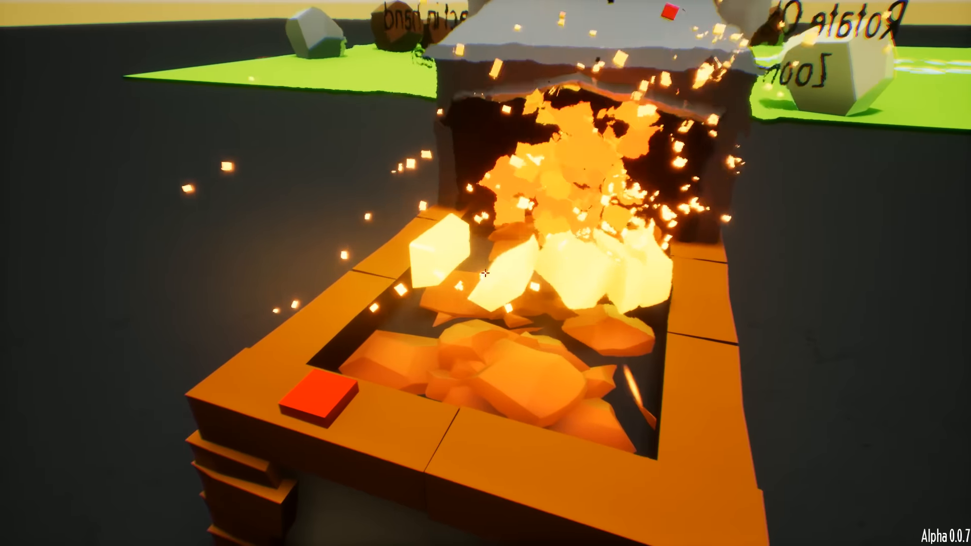
left_click(486, 274)
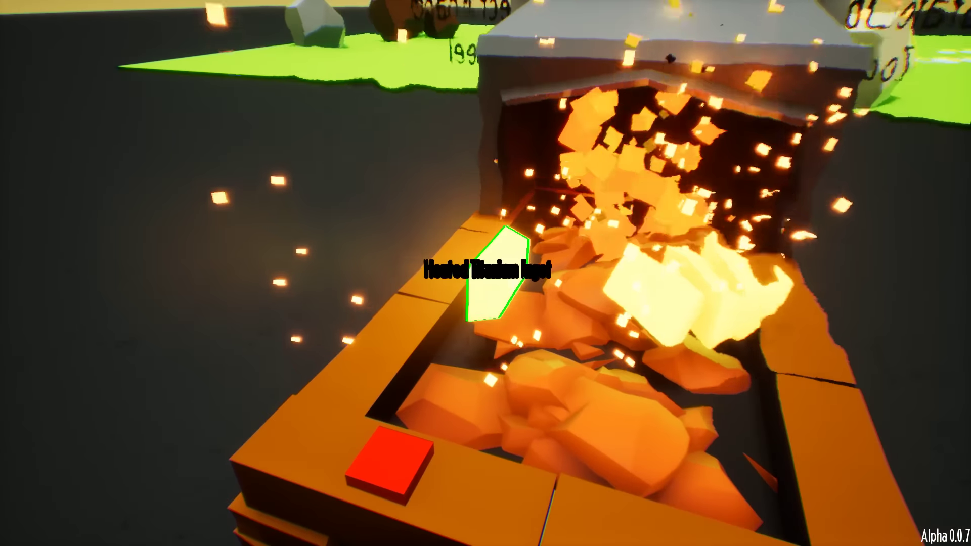
left_click(485, 273)
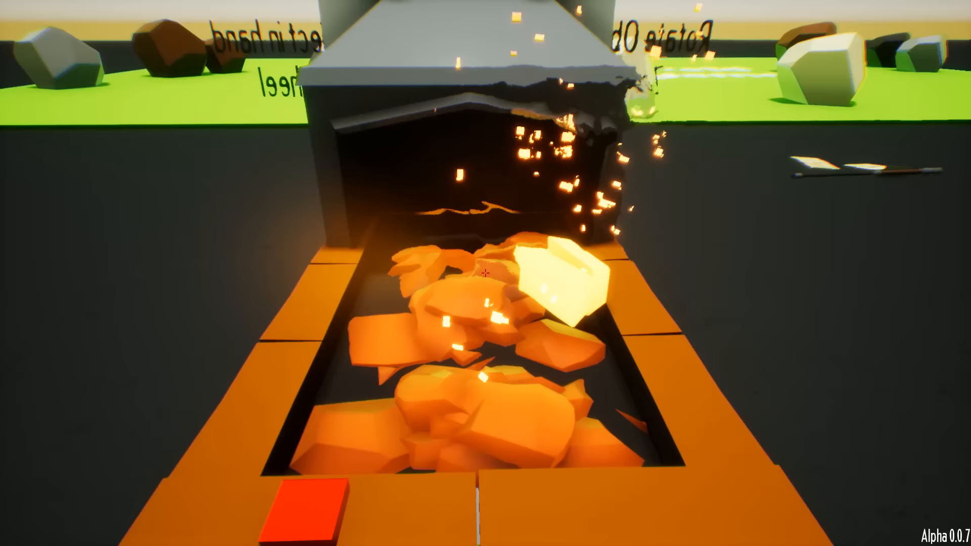
left_click(485, 274)
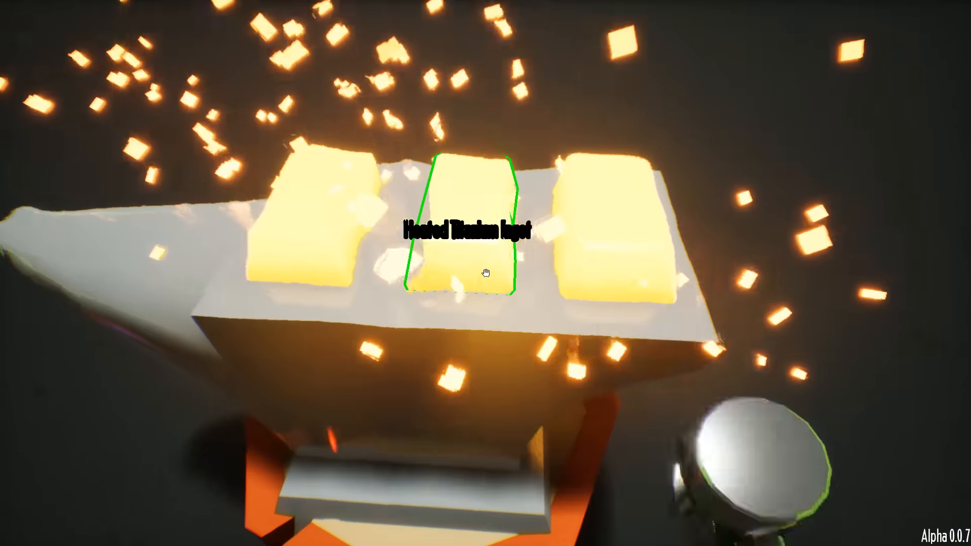
- Hammer the heated titanium ingots on the anvil with four blows
left_click(485, 273)
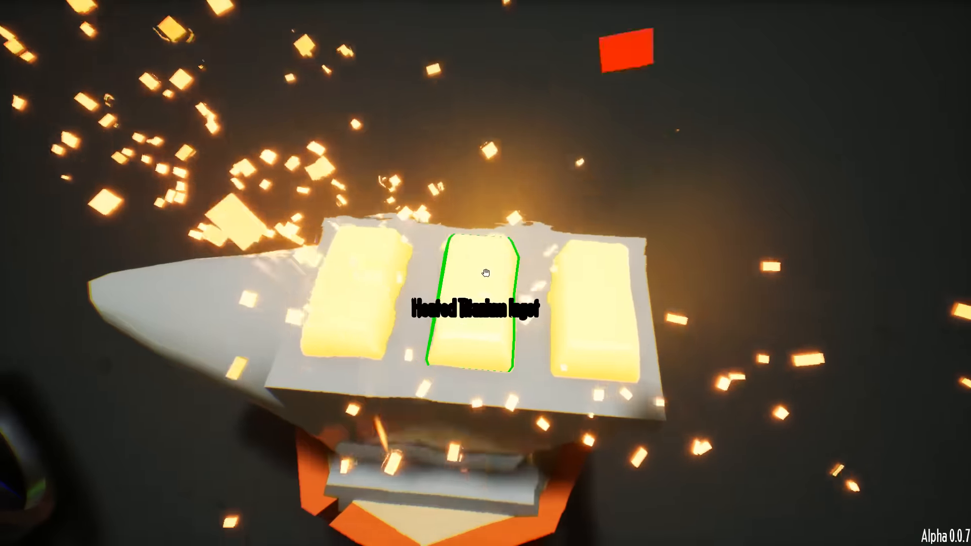
left_click(485, 272)
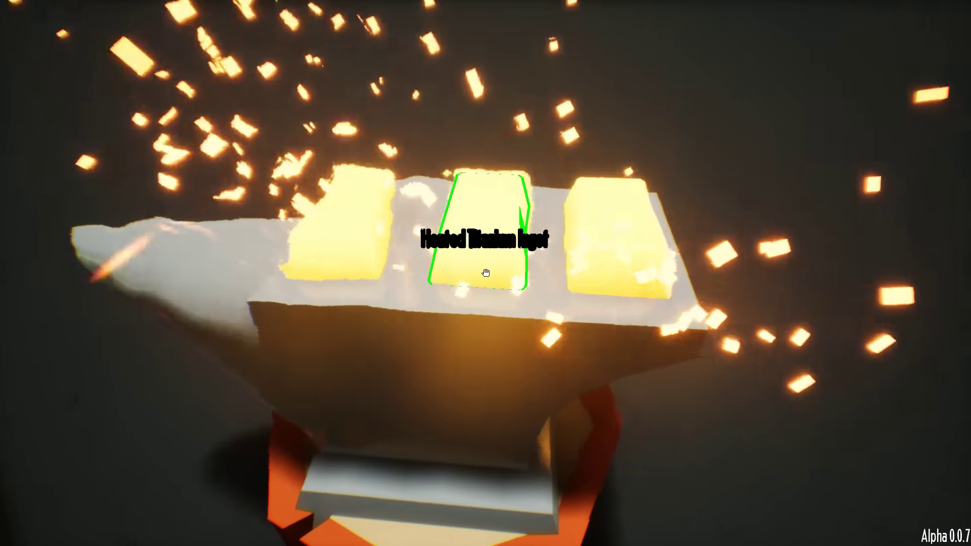
left_click(486, 273)
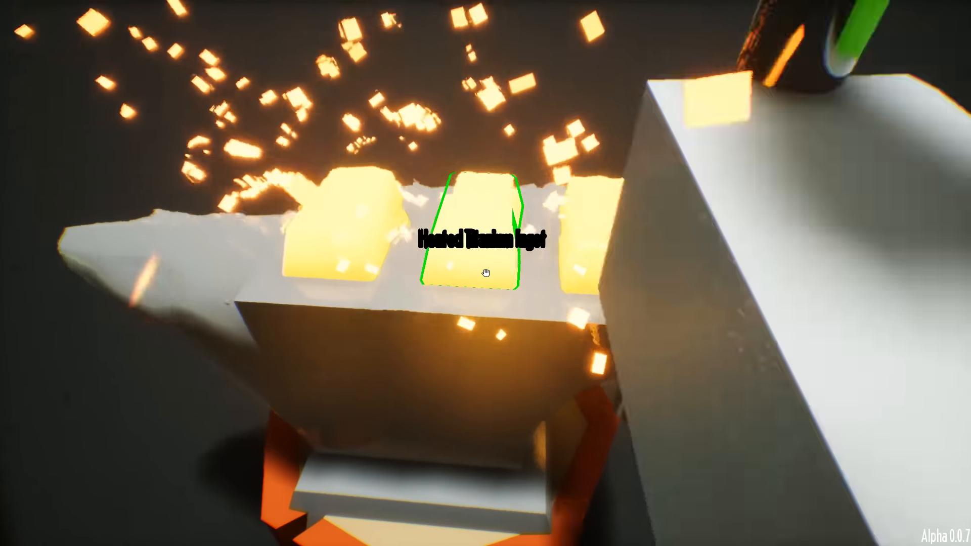
left_click(486, 273)
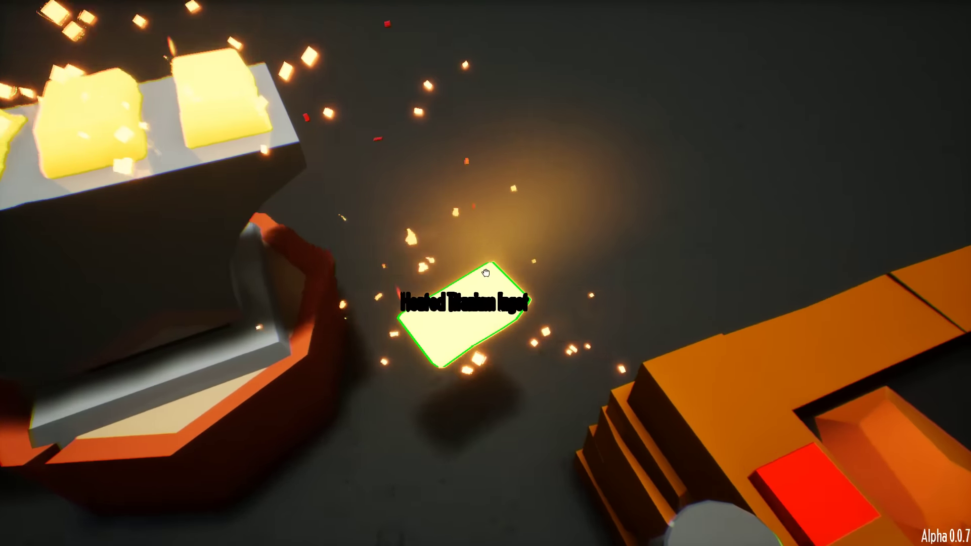
- Lift one heated titanium ingot off the anvil and drop it on the floor
left_click(485, 272)
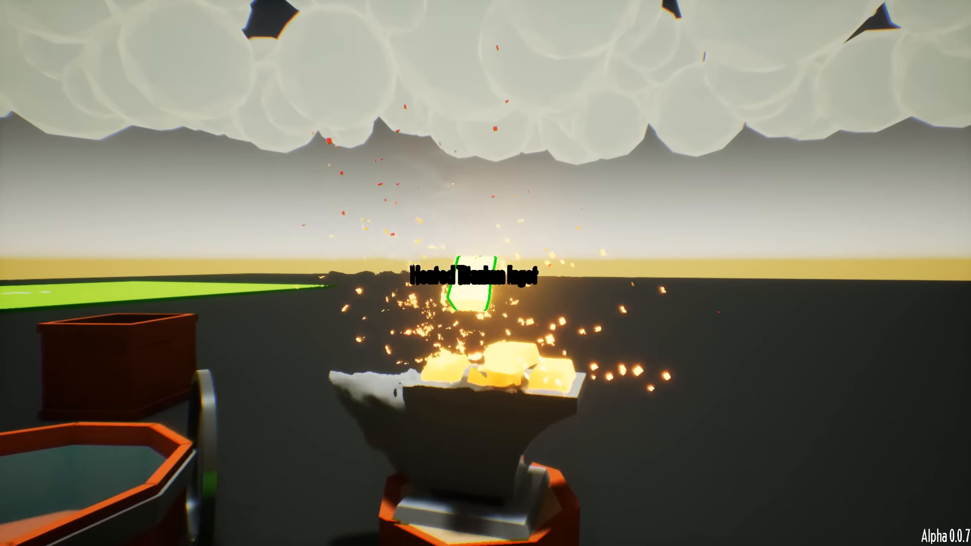
left_click(486, 274)
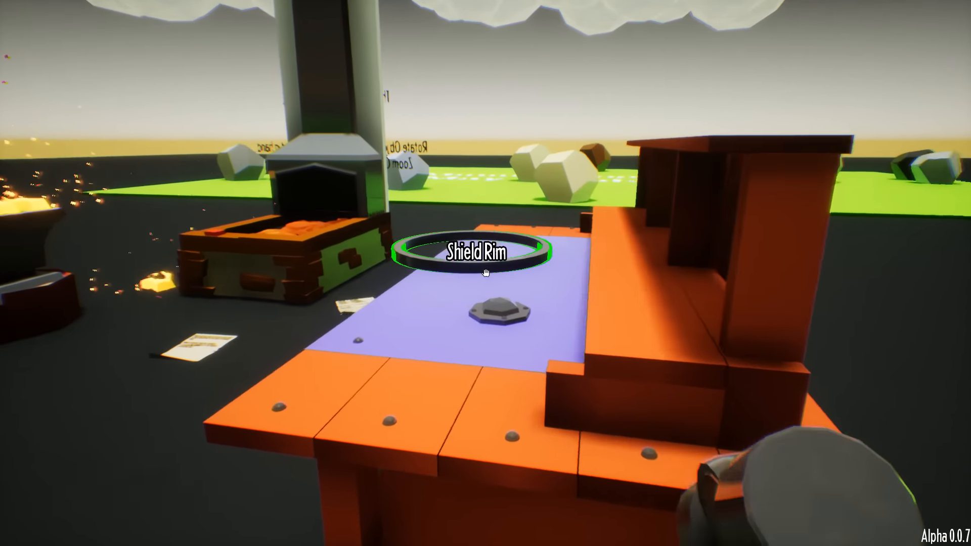
- Strike the anvil ingots once, then gather the Shield Boss and Shield Rim onto the workbench
key("w")
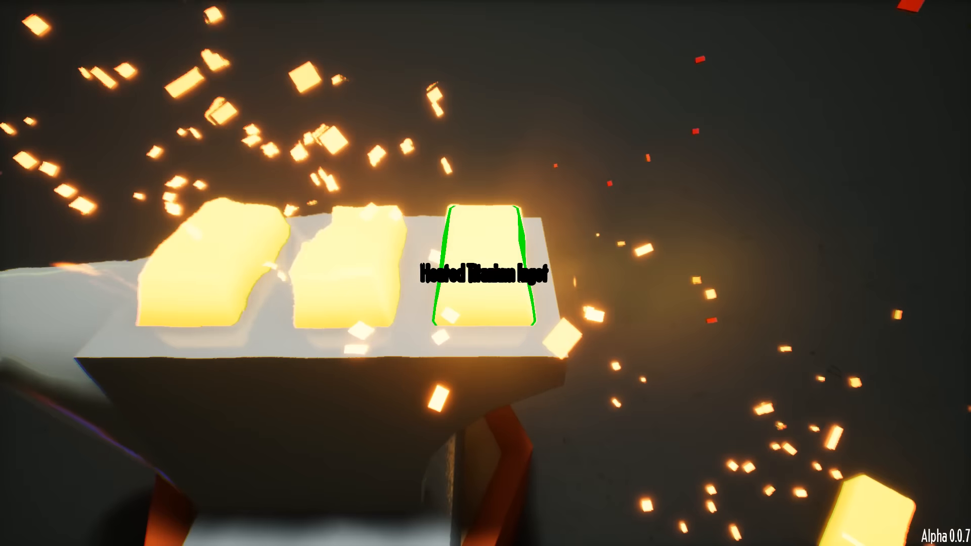
left_click(485, 273)
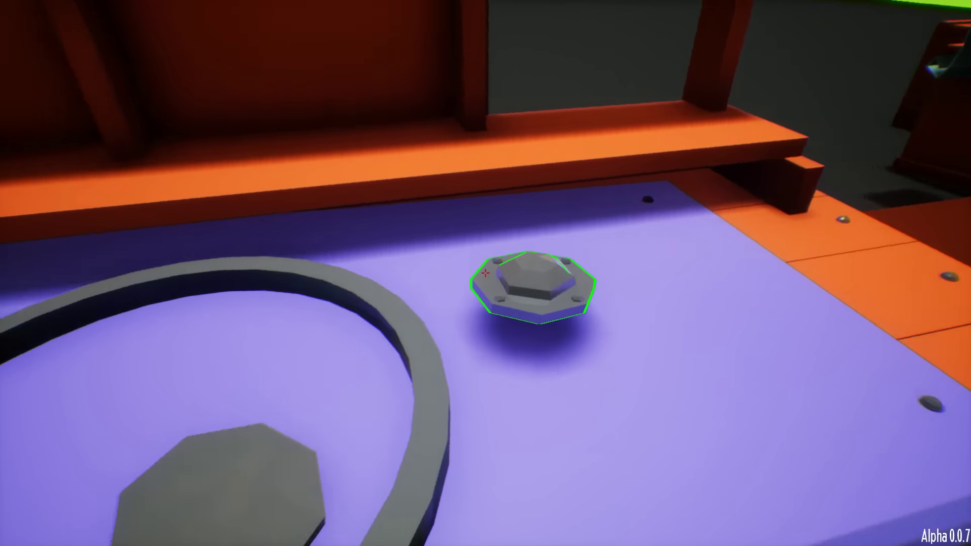
left_click(486, 273)
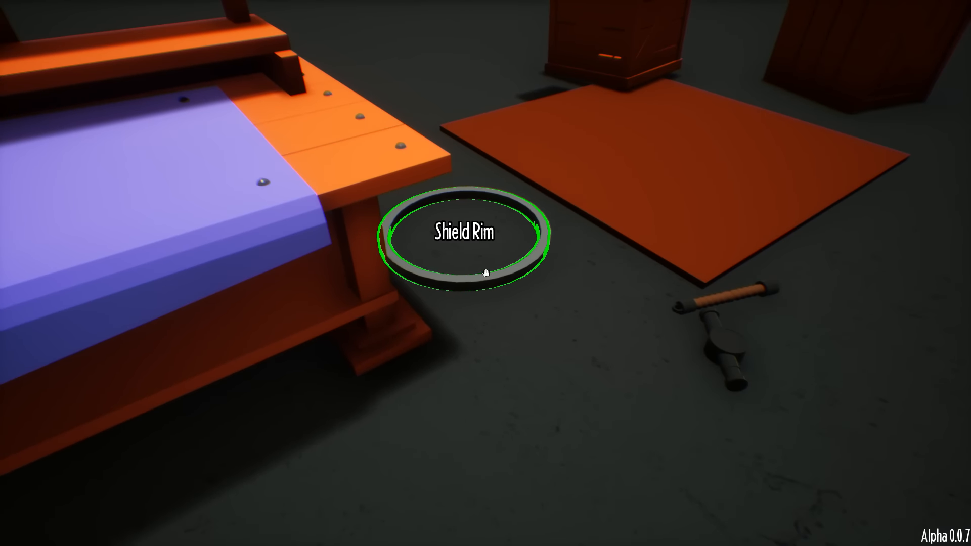
left_click(486, 274)
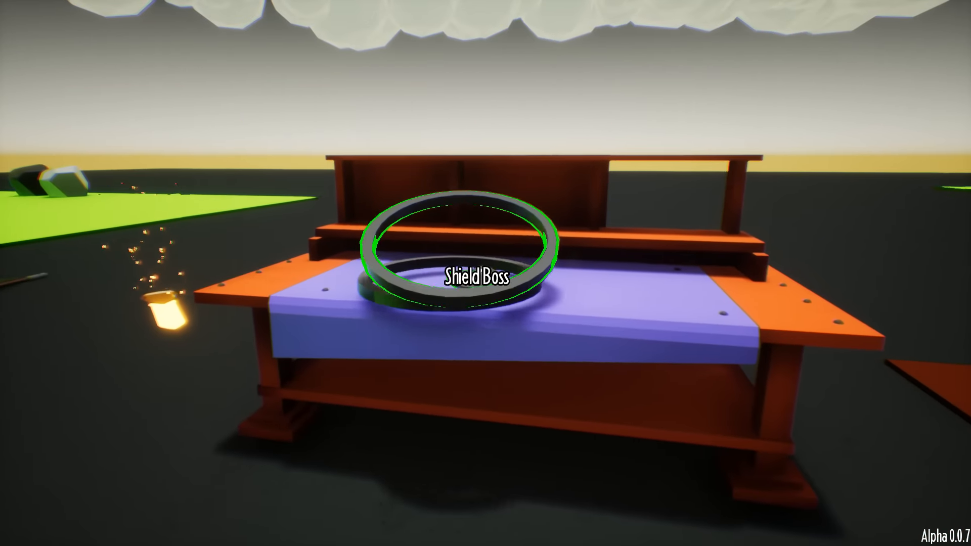
left_click(486, 273)
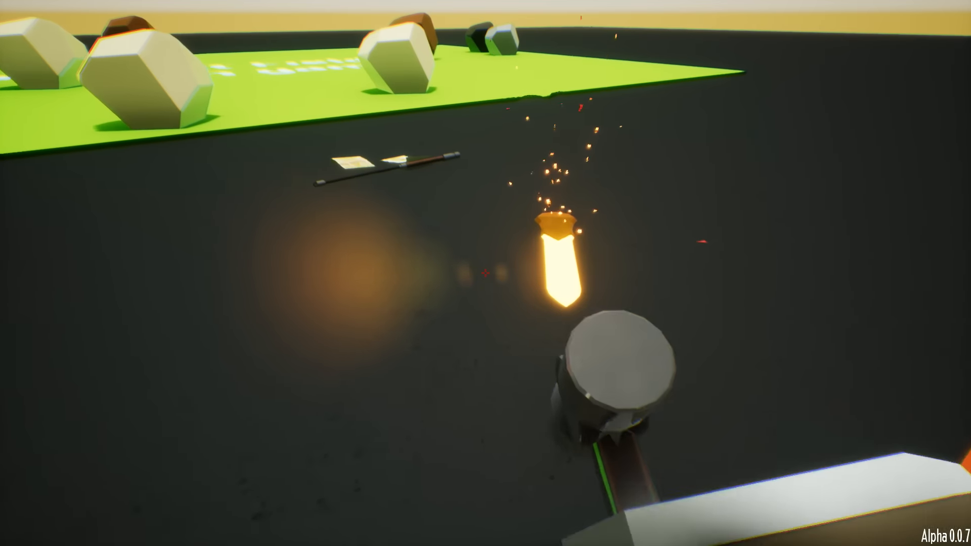
- Lay the Heated Copper Large Blade across the rings, attach the Two Hand Guard, and grab the hammer
left_click(485, 272)
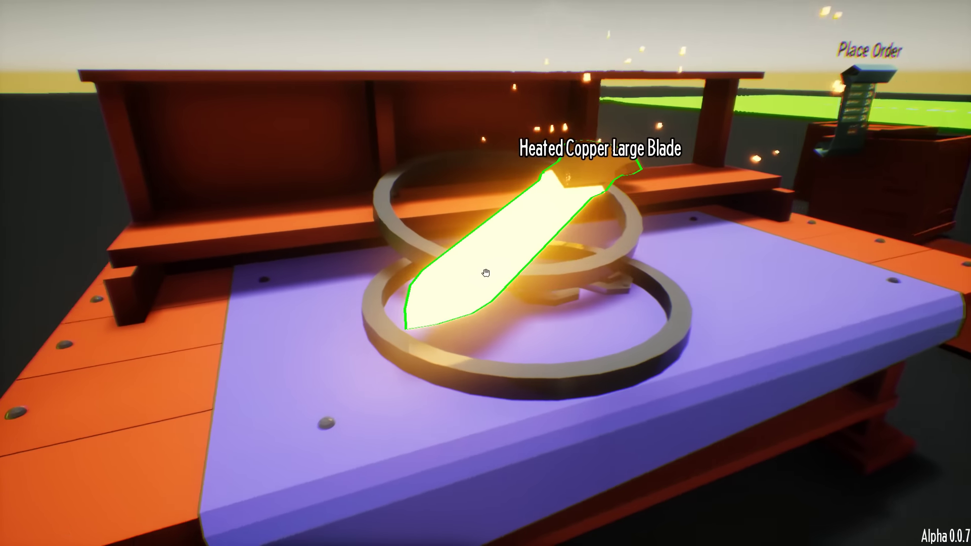
left_click(486, 273)
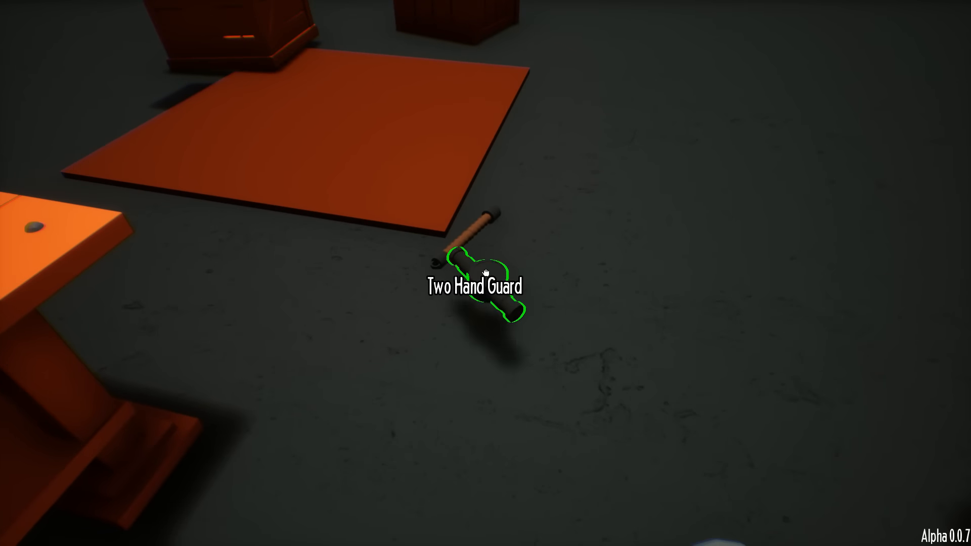
left_click(485, 274)
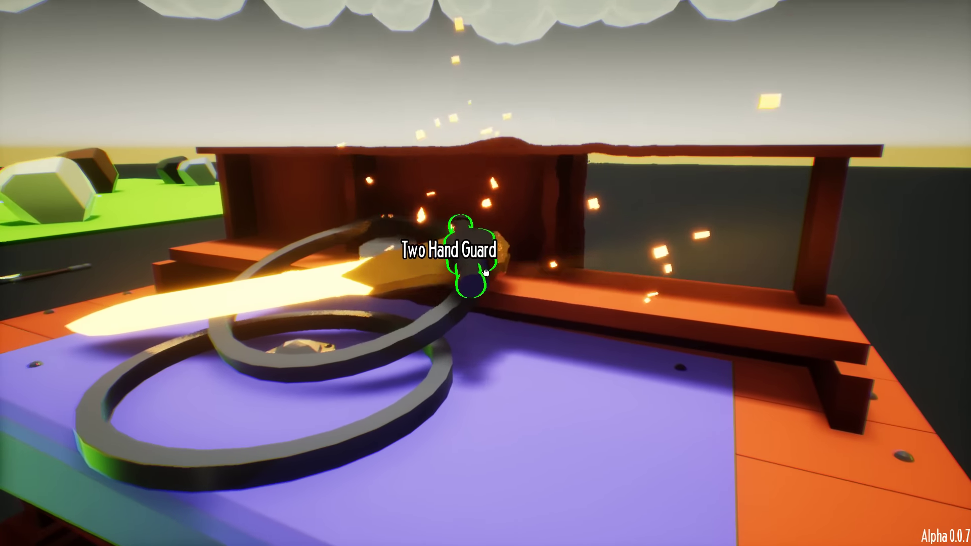
left_click(485, 273)
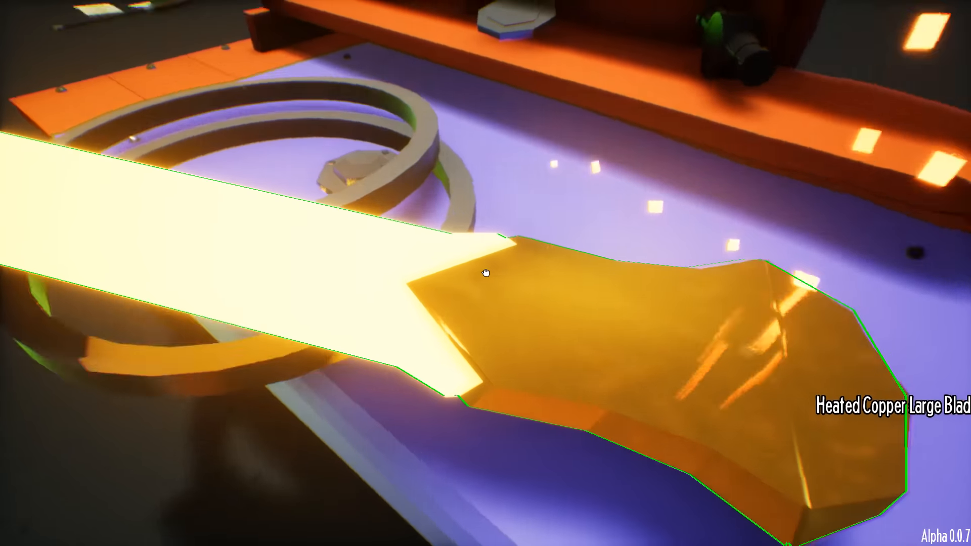
left_click(485, 273)
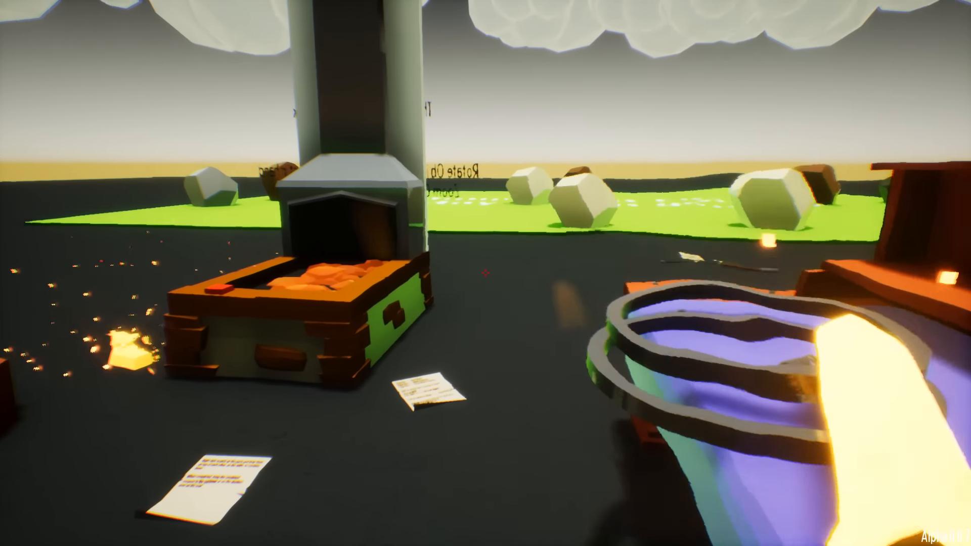
- Walk out past the furnace and hammer the Tin Boulder and the white field rock
key("w")
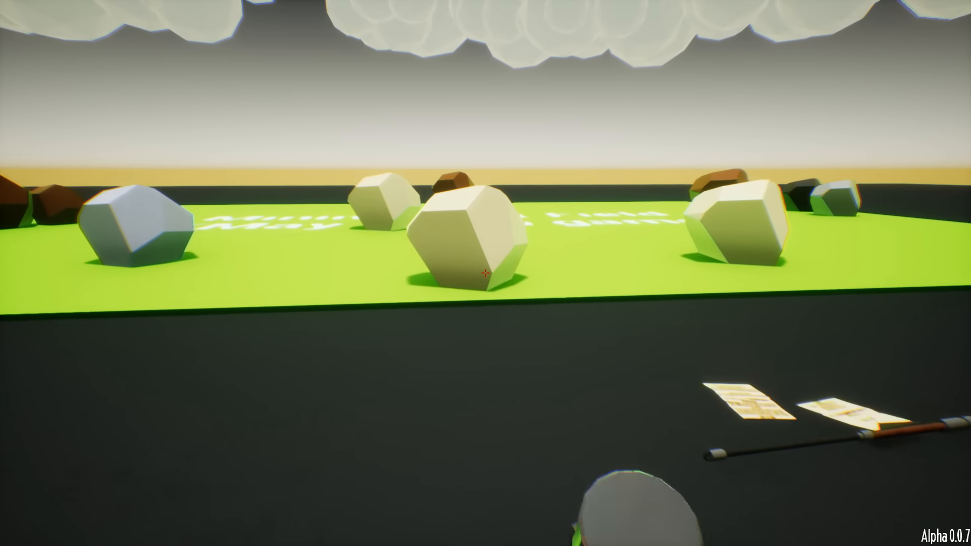
key("w")
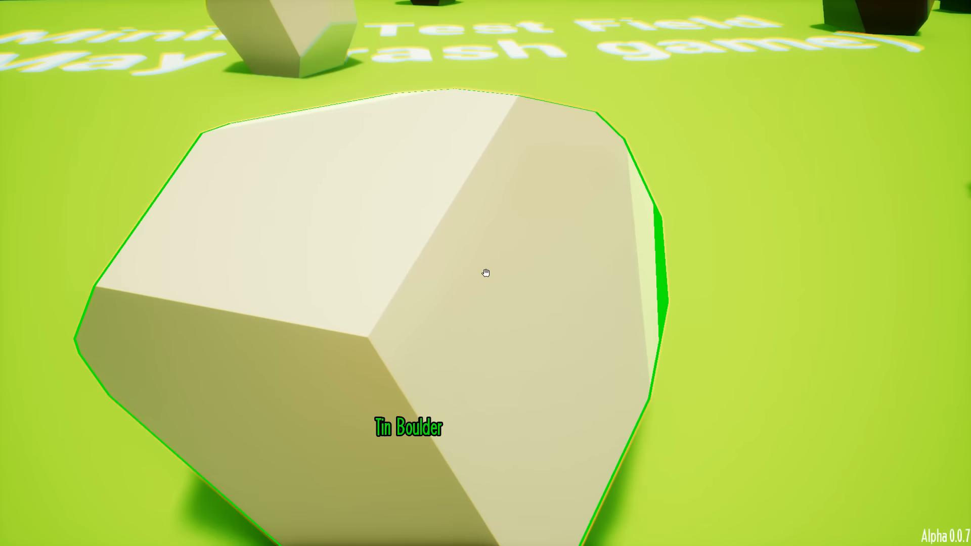
left_click(485, 272)
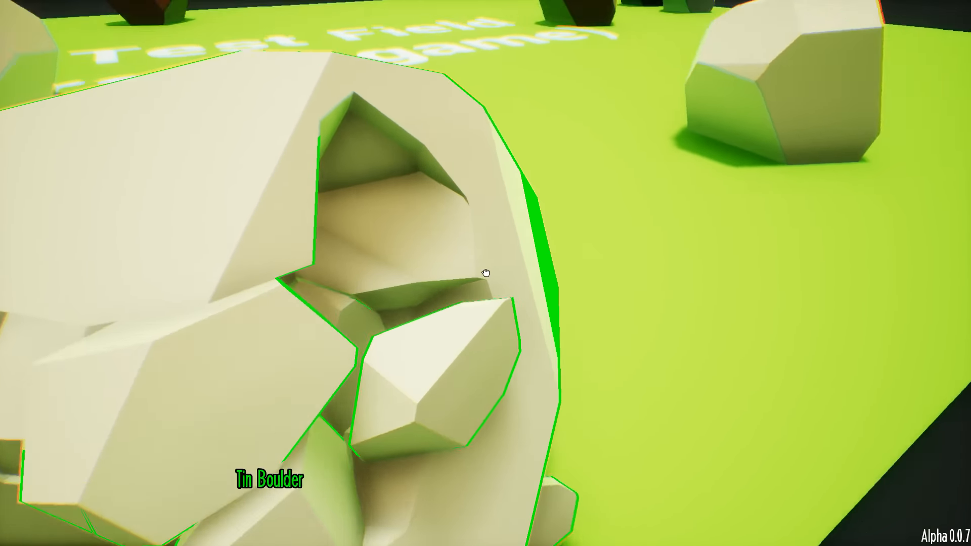
key("w")
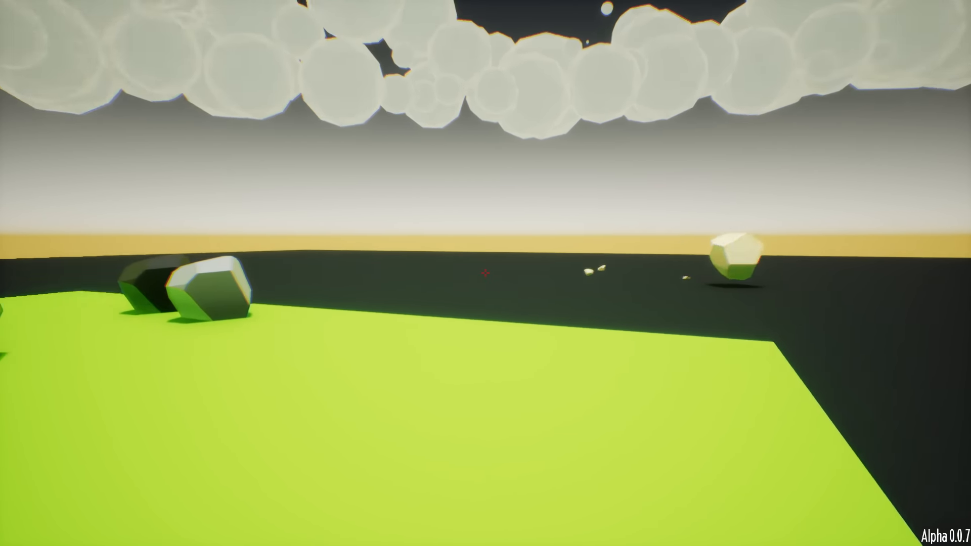
left_click(485, 272)
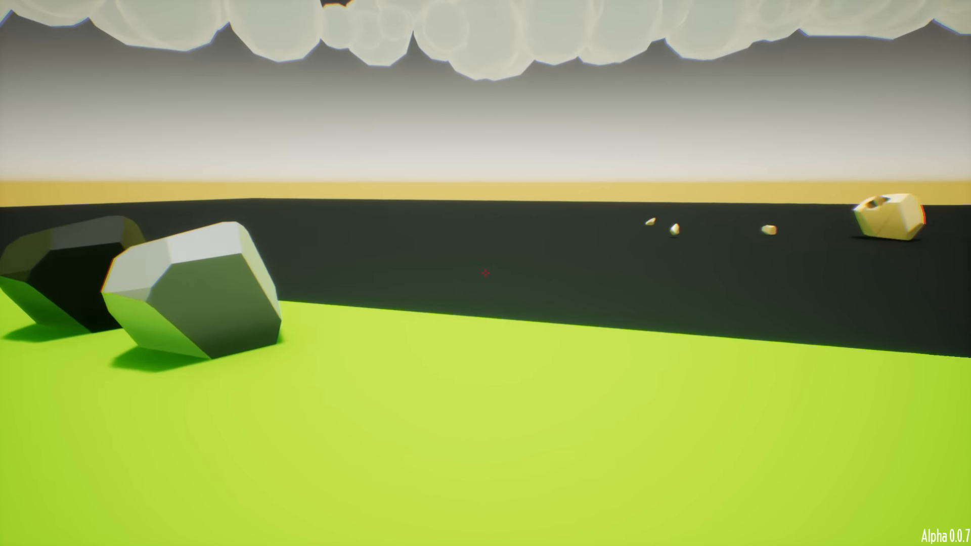
left_click(484, 273)
- Pick up the dark rock, carry it back to the forge area and set it down
key("w")
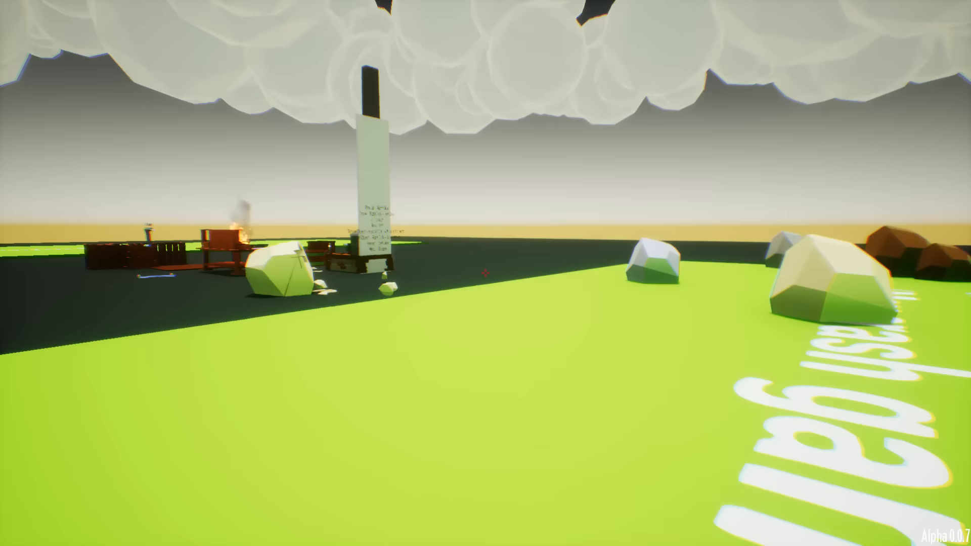
key("w")
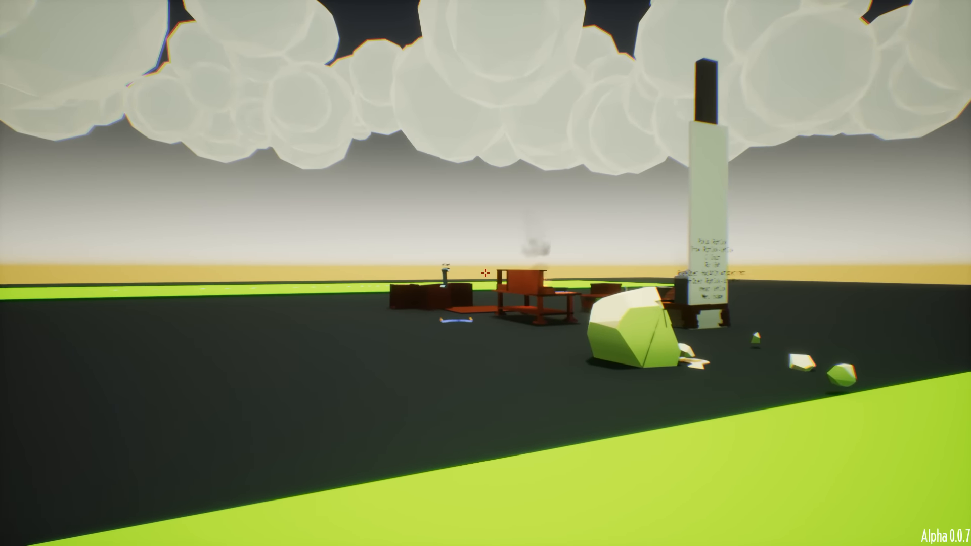
left_click(485, 273)
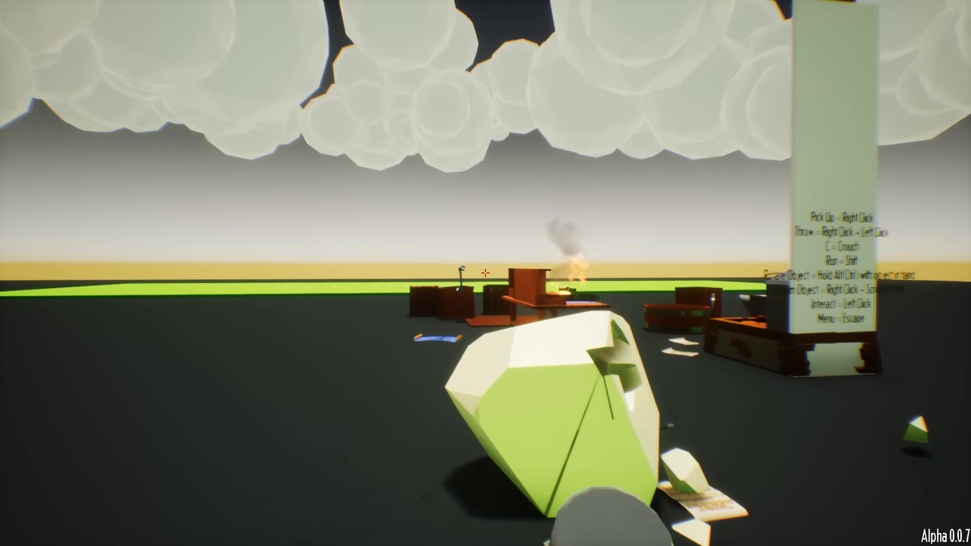
- Walk past the workbench and crates, sleep in the bed and step out into the shop
key("w")
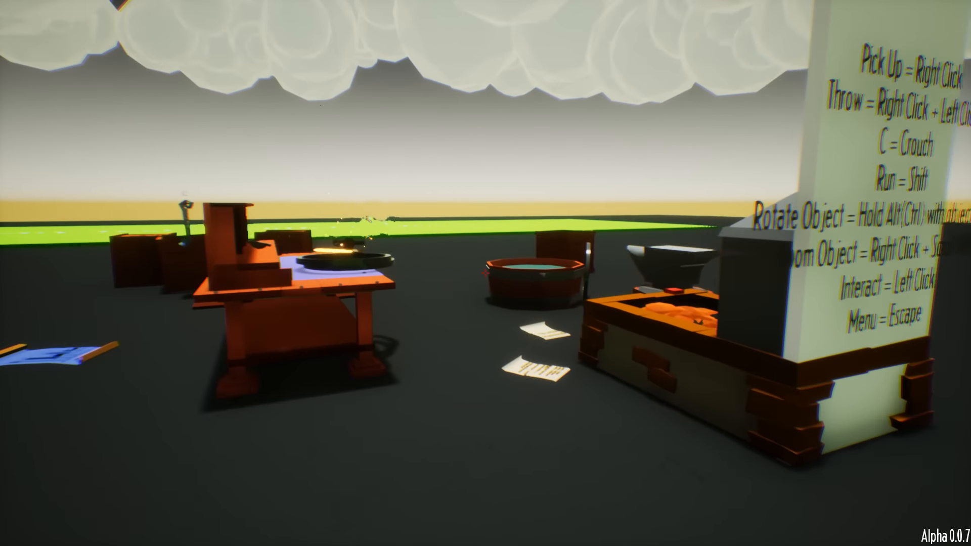
key("w")
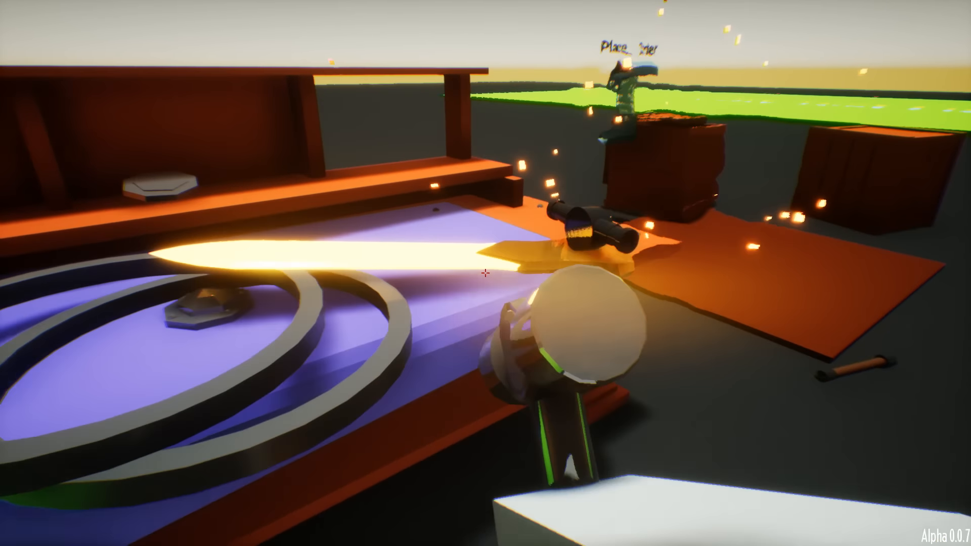
key("w")
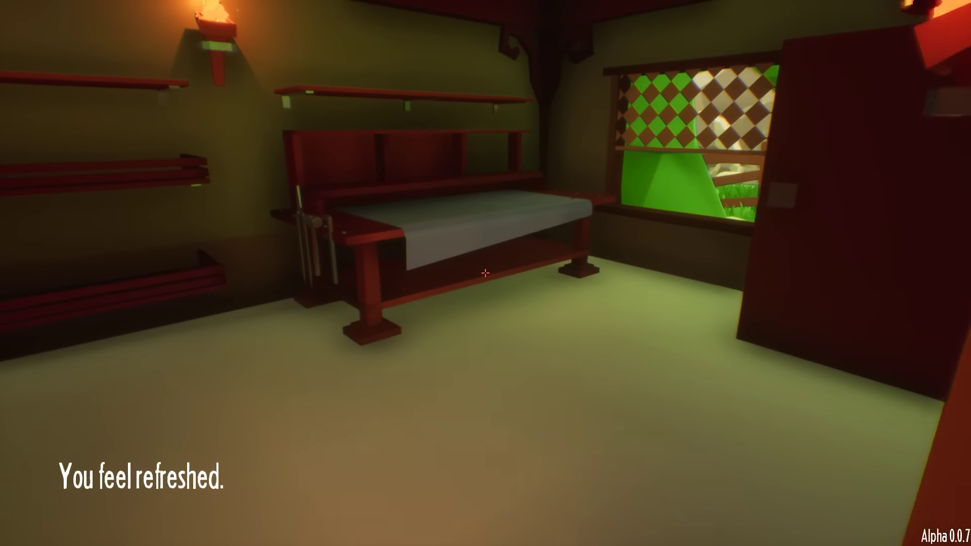
key("w")
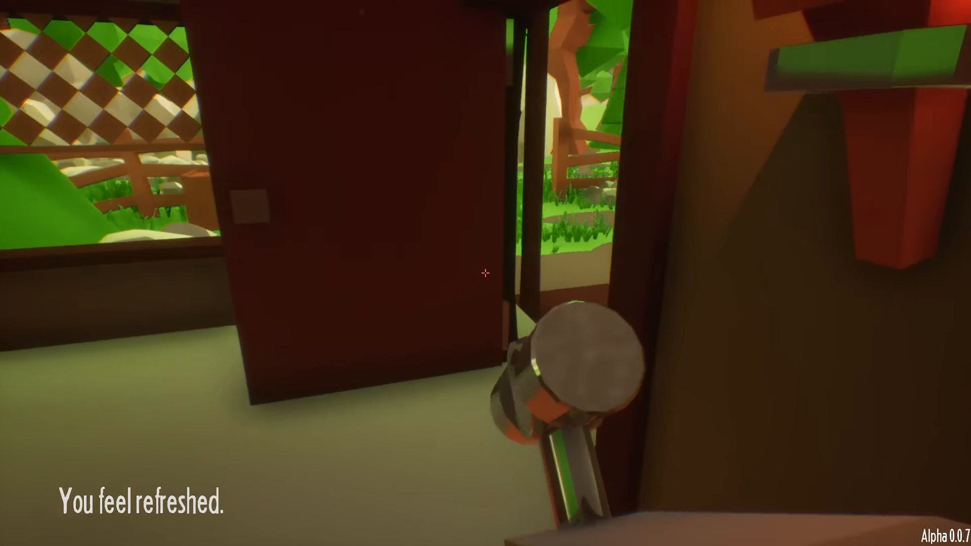
- Head out the door across the yard to the log pile and pick up an orange log
key("w")
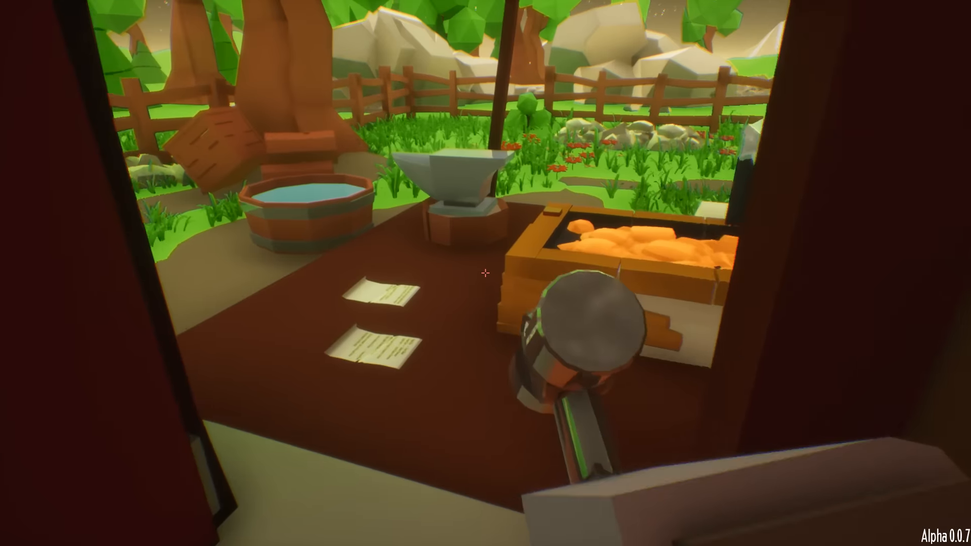
key("w")
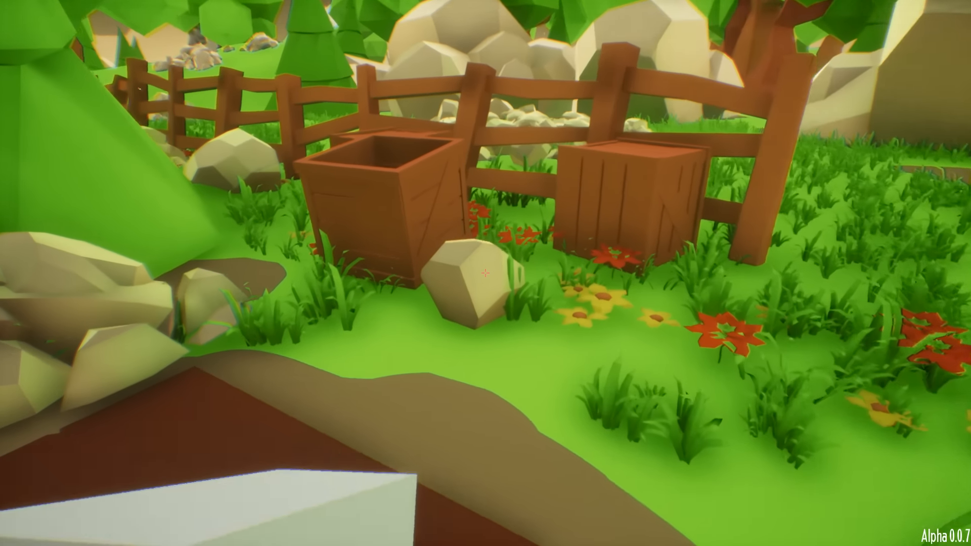
key("w")
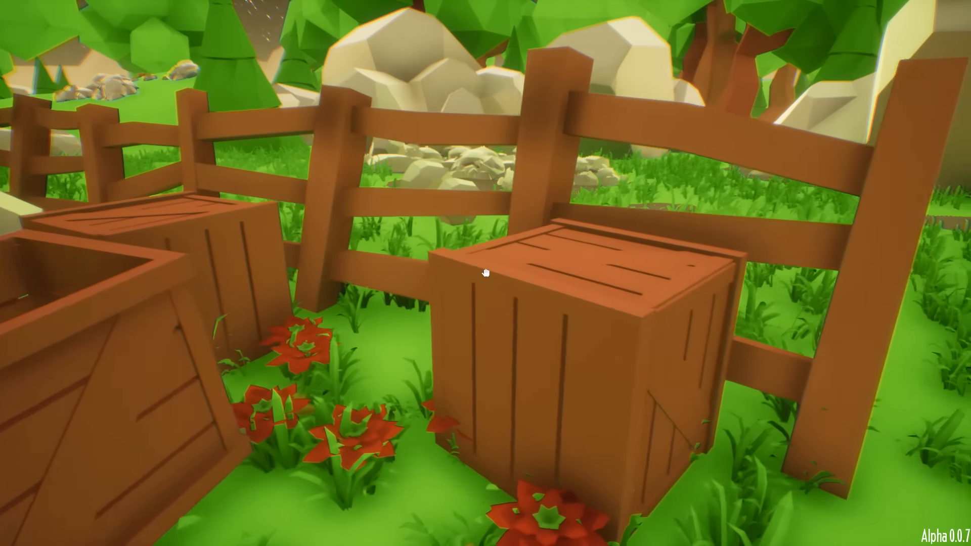
key("w")
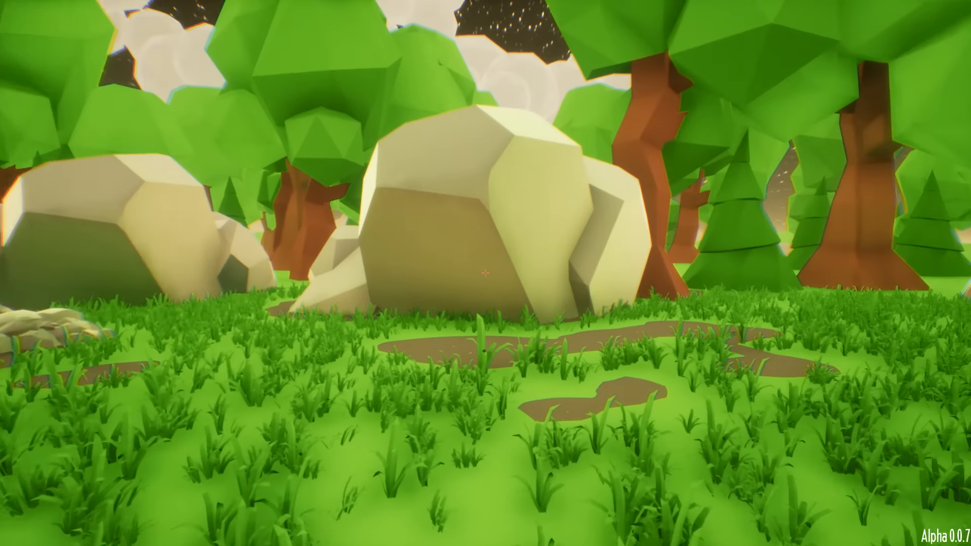
key("w")
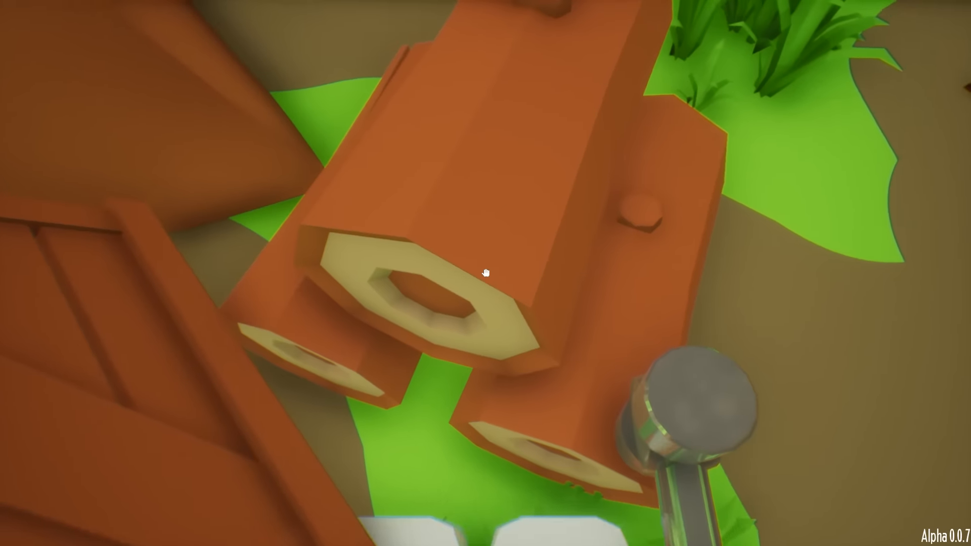
left_click(485, 273)
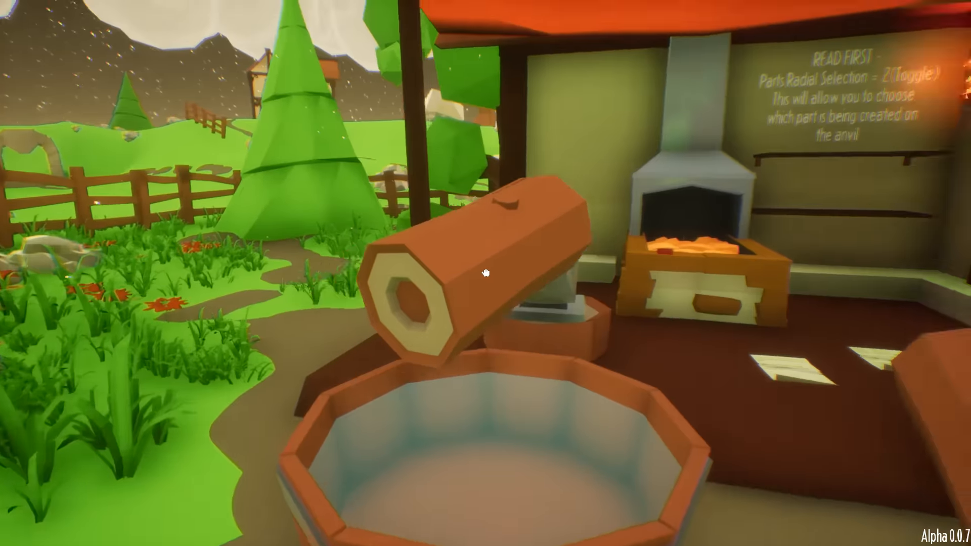
- Carry the log into the house and set it down on the workbench
key("w")
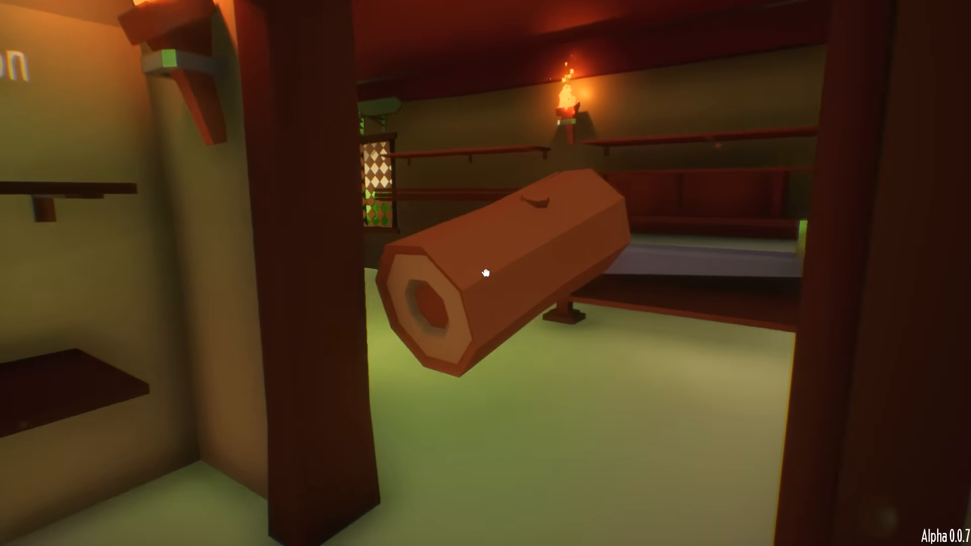
key("w")
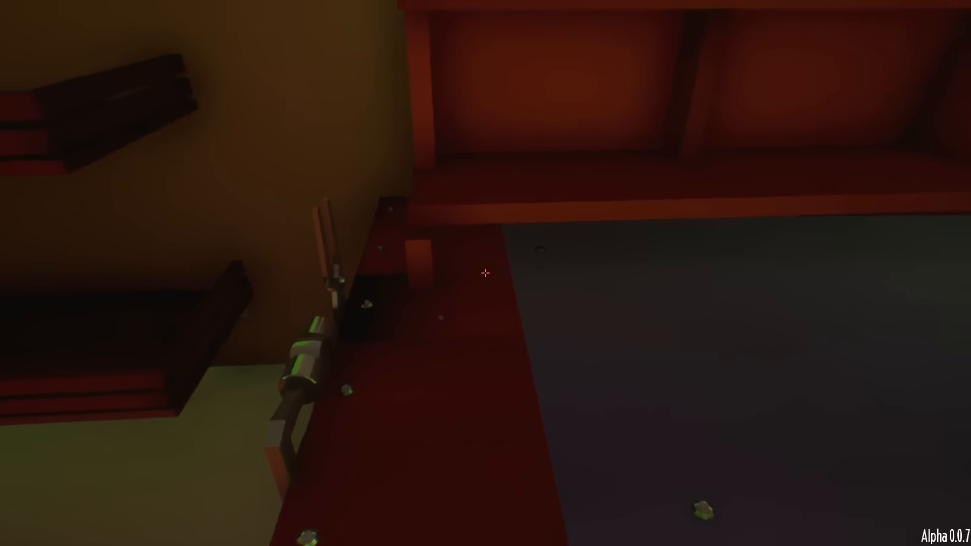
key("s")
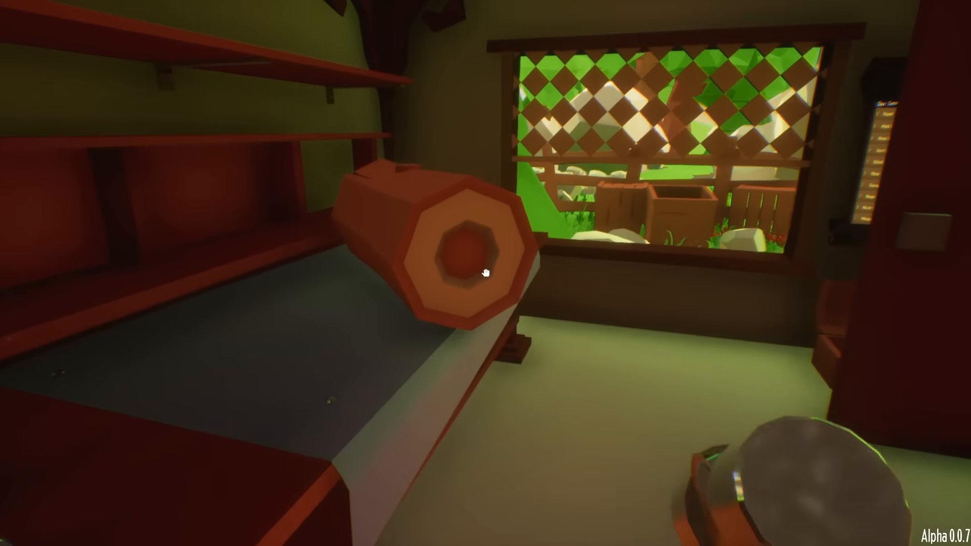
left_click(486, 273)
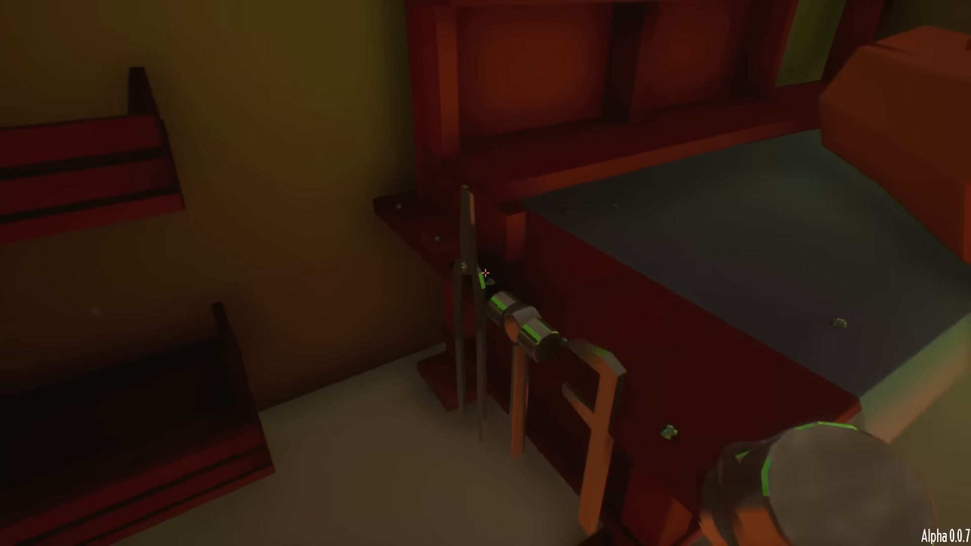
key("s")
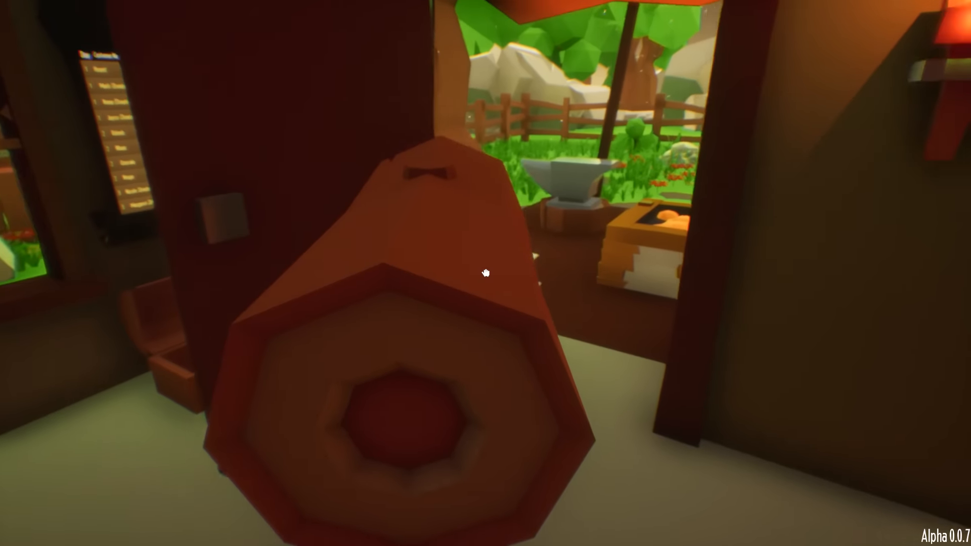
- Circle the coal bed past the furnace and anvil and walk out into the yard
key("w")
key("w")
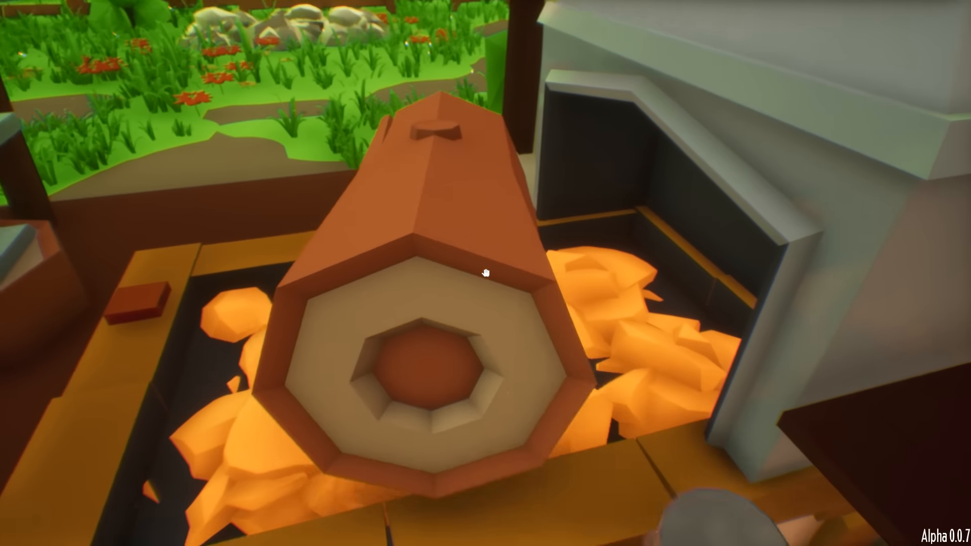
key("a")
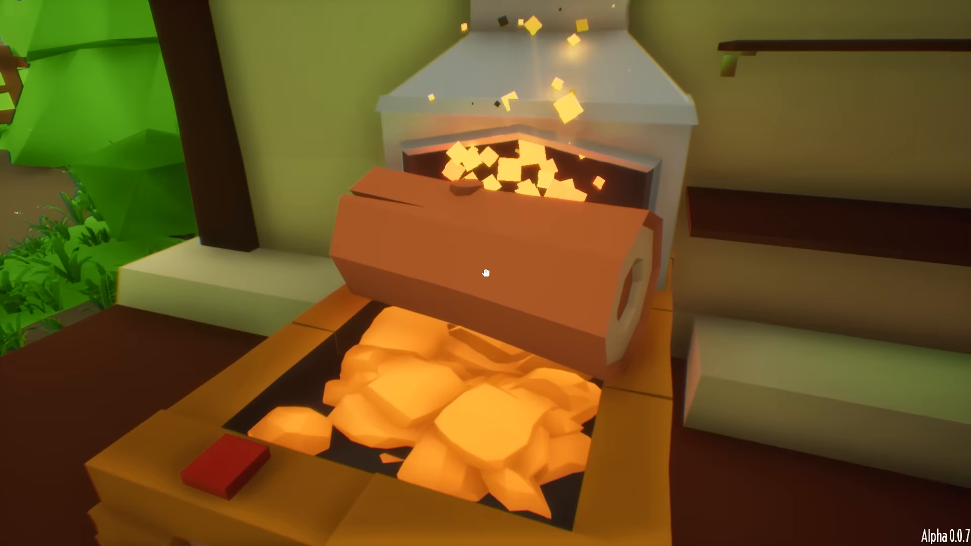
key("a")
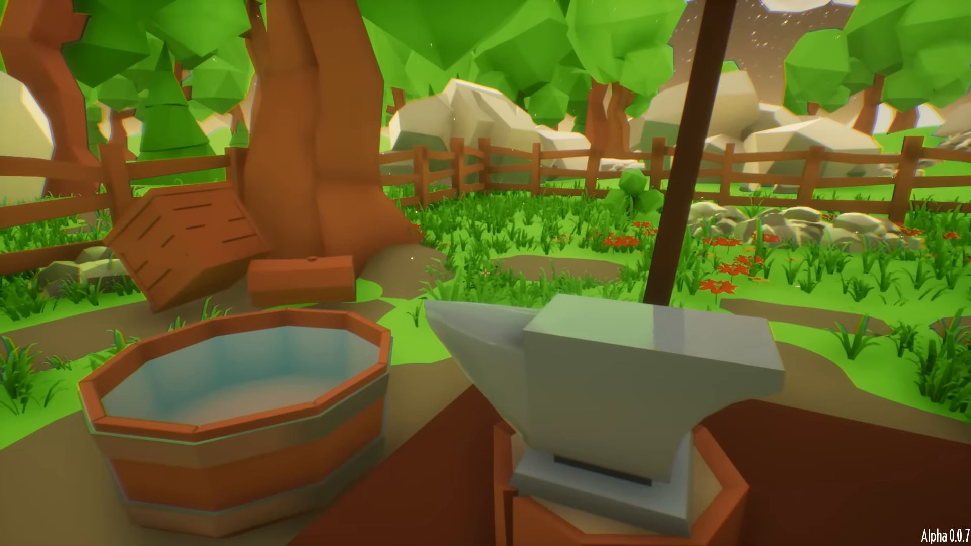
key("w")
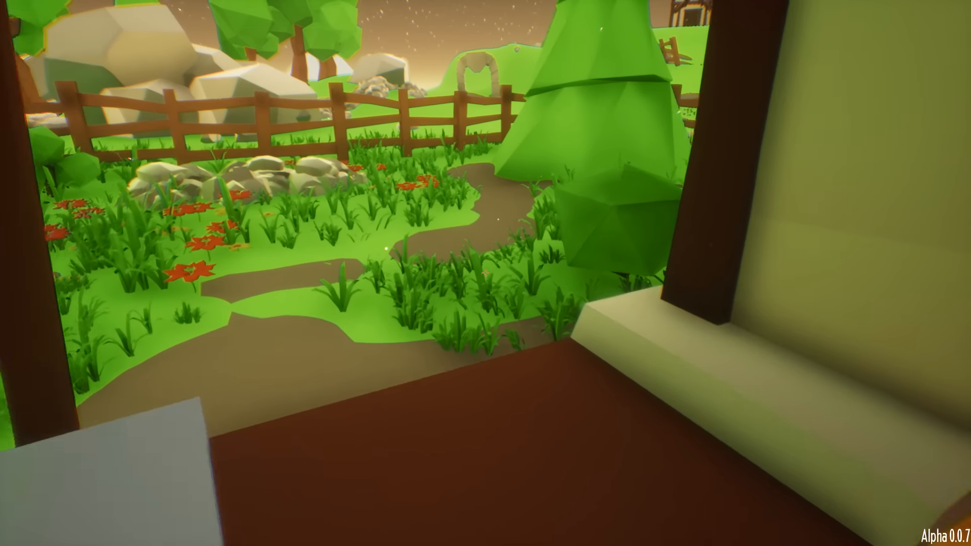
key("w")
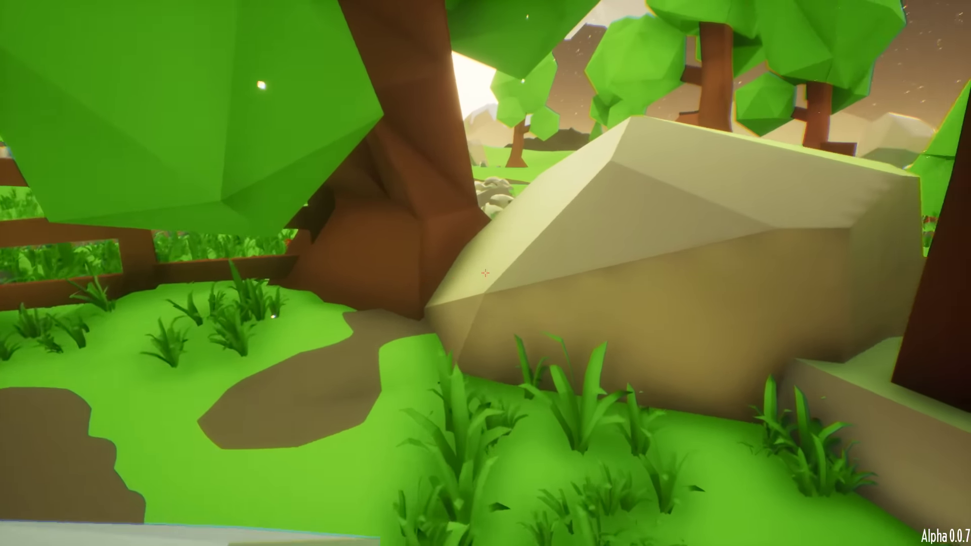
- Swing the hammer at the rock before setting off toward the foggy meadow
left_click(484, 272)
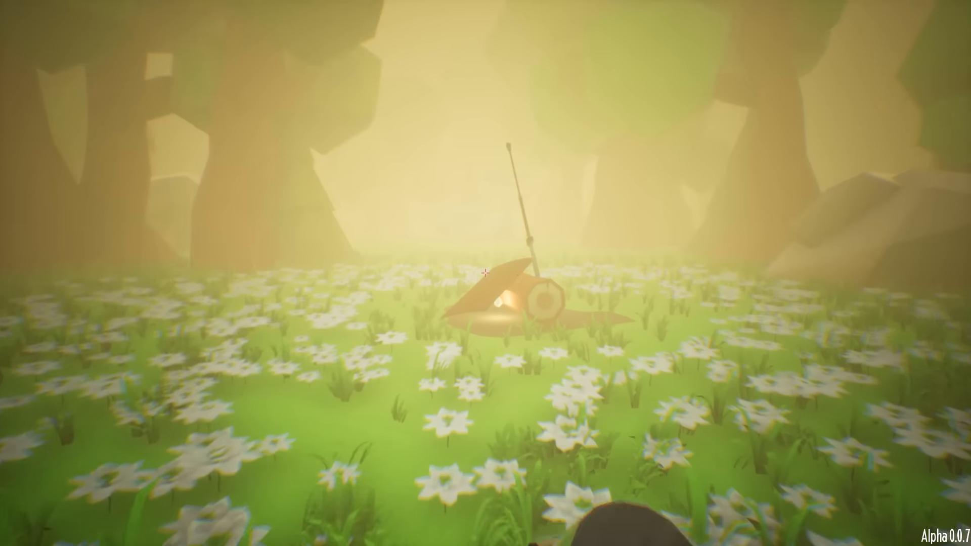
- Walk to the wooden box and set the glowing crystal down on the plank
key("w")
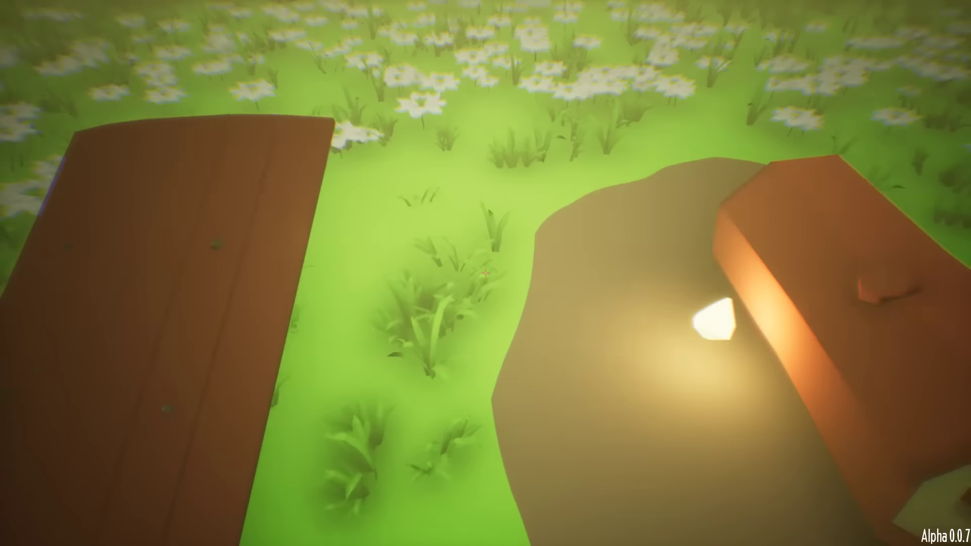
left_click(485, 273)
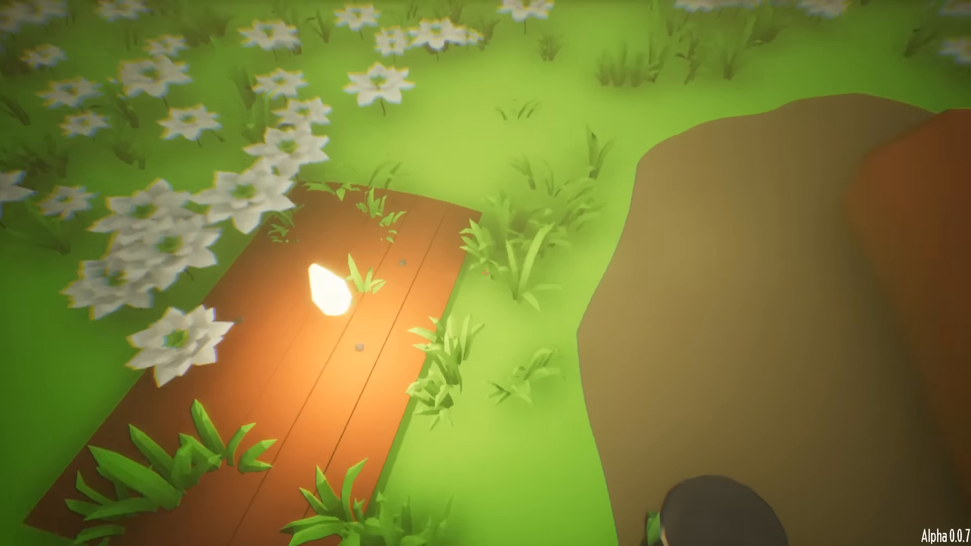
left_click(485, 273)
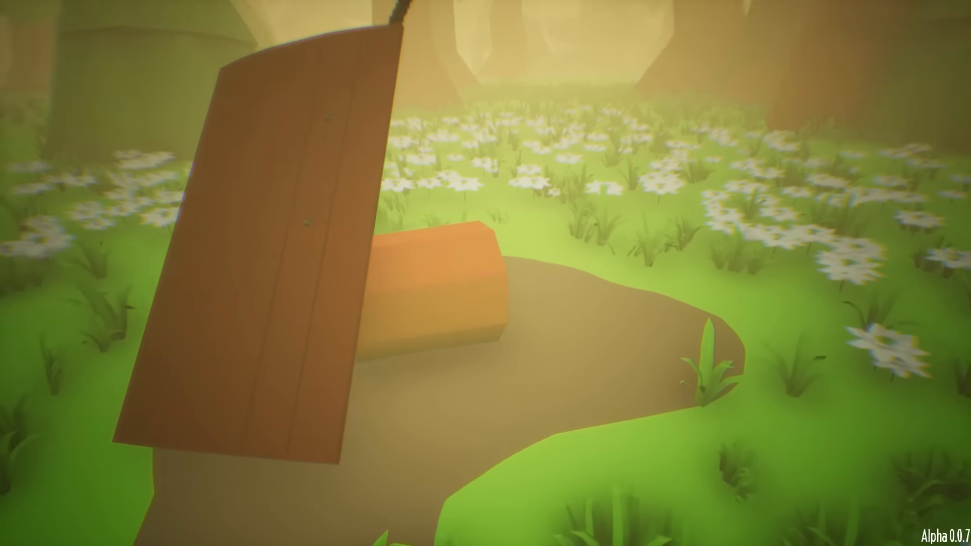
key("w")
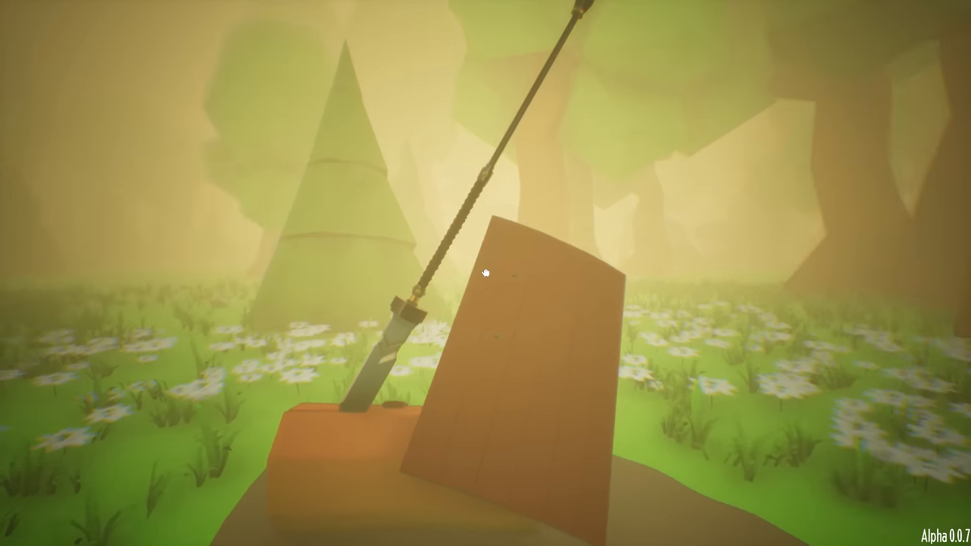
- Pick up the wooden shield, reposition it on the grass, and take hold of it again
left_click(486, 274)
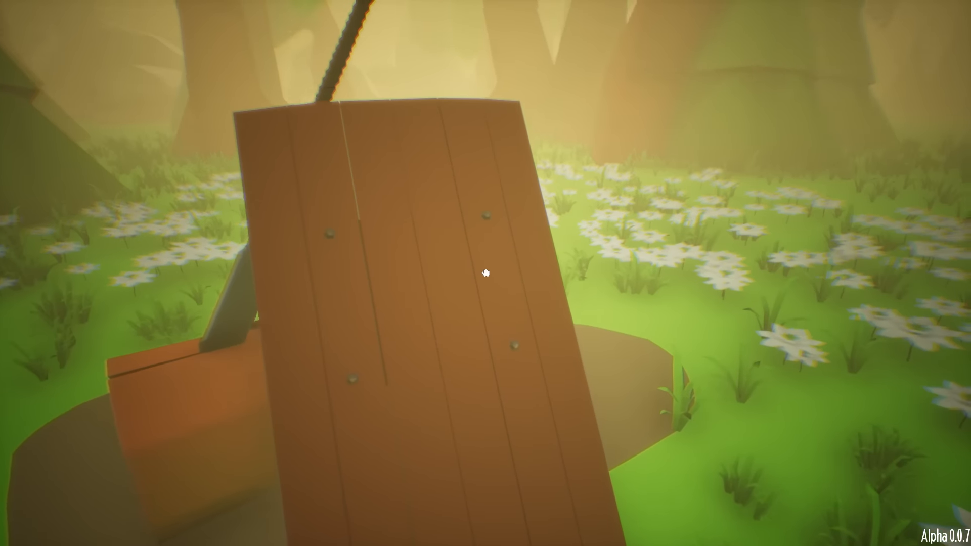
left_click(485, 273)
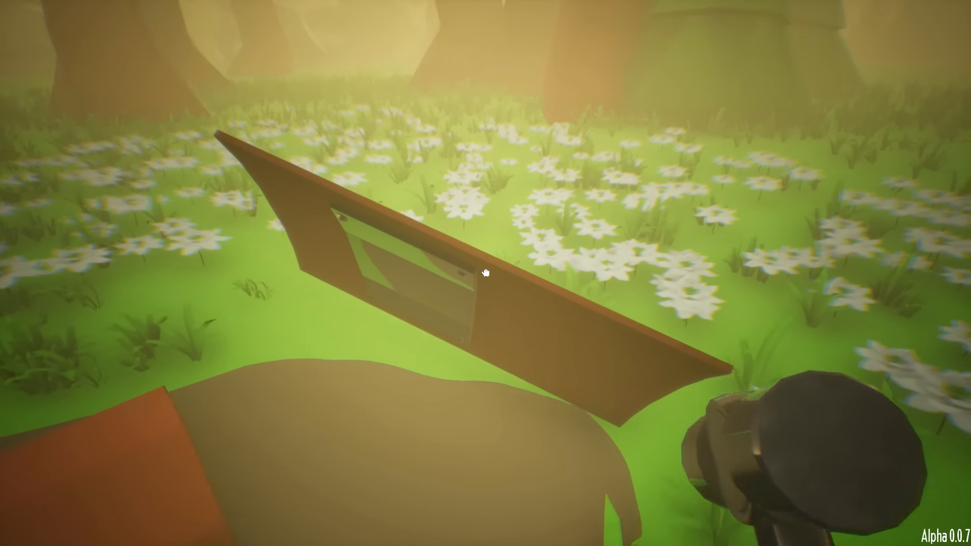
left_click(486, 273)
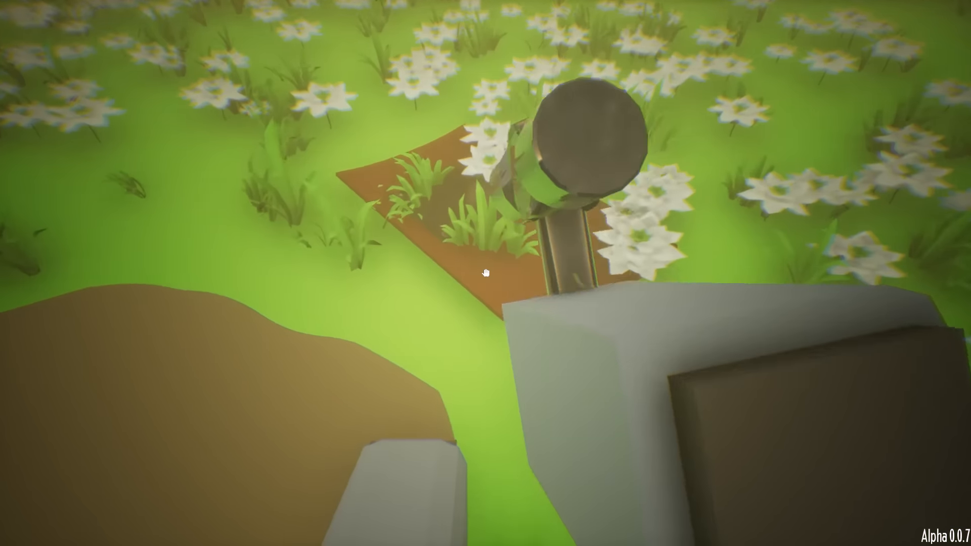
left_click(486, 273)
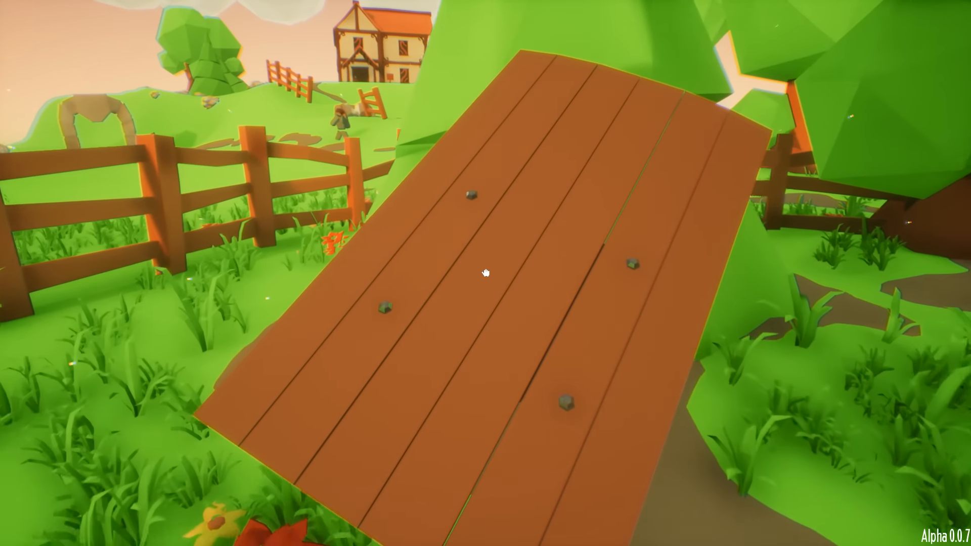
- Carry the wooden shield through the bush onto the dirt path toward the forge
key("w")
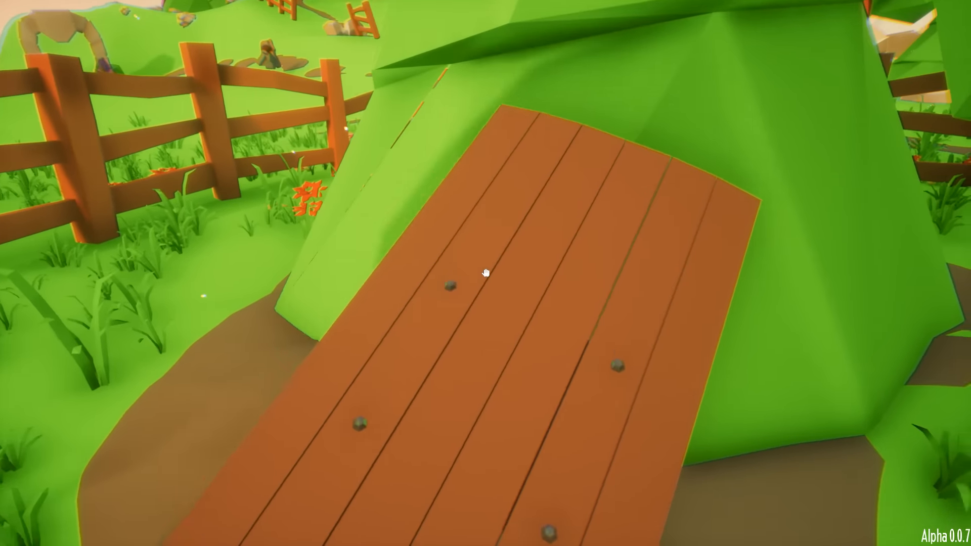
key("w")
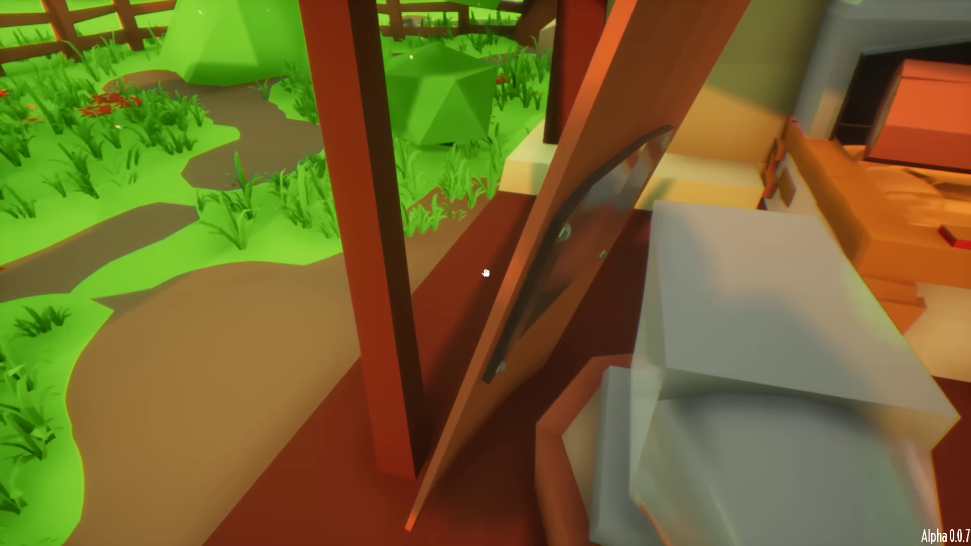
- Set the board by the anvil, move the hexagonal log onto the chest, and lean the nailed board against the table
left_click(485, 273)
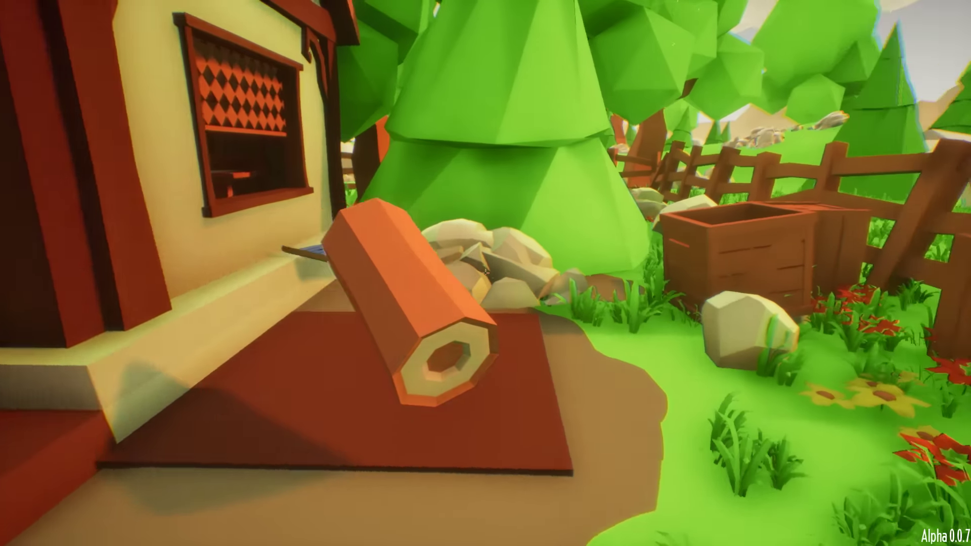
left_click(486, 274)
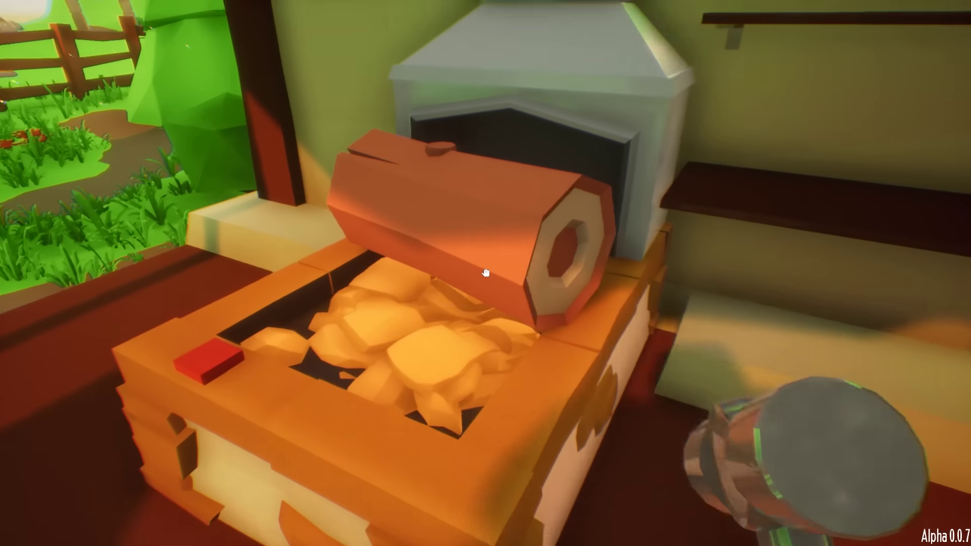
left_click(485, 273)
left_click(486, 274)
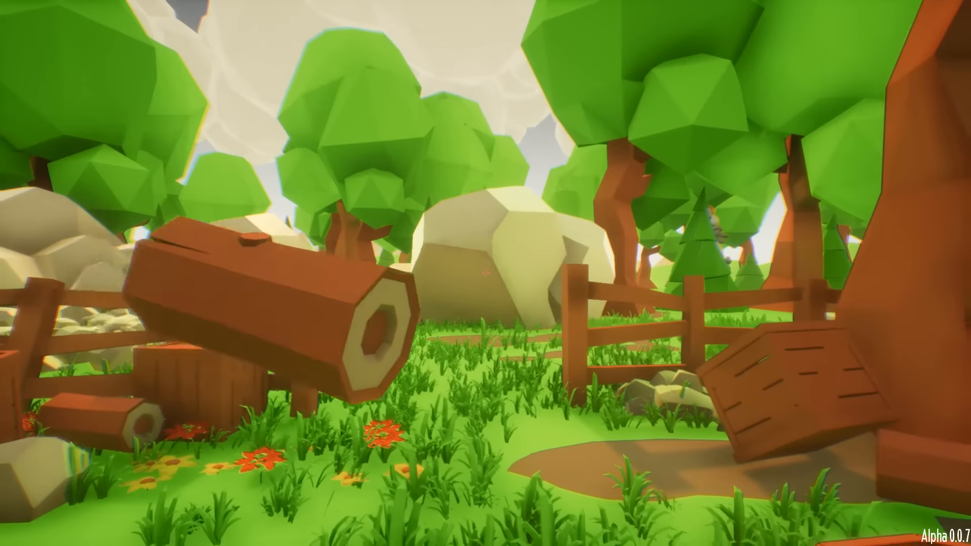
left_click(485, 273)
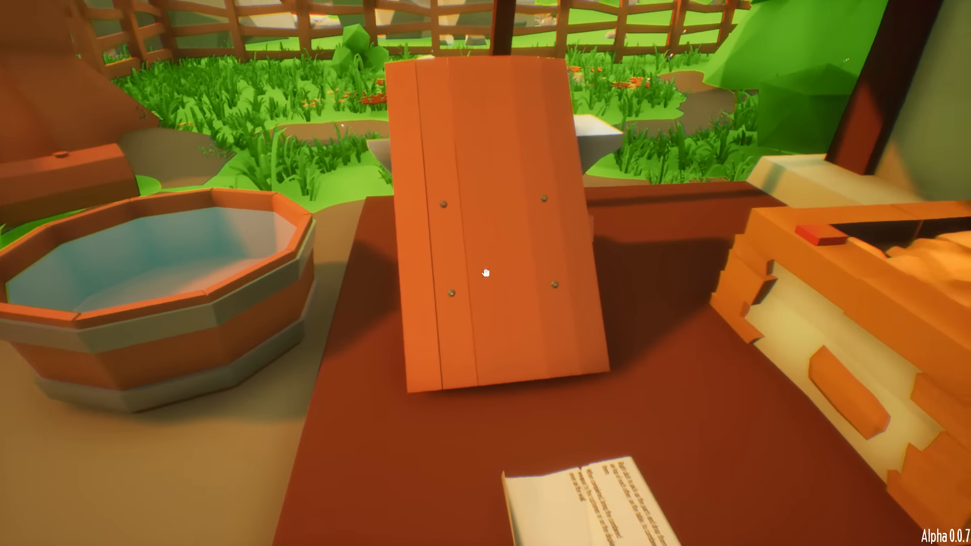
left_click(485, 273)
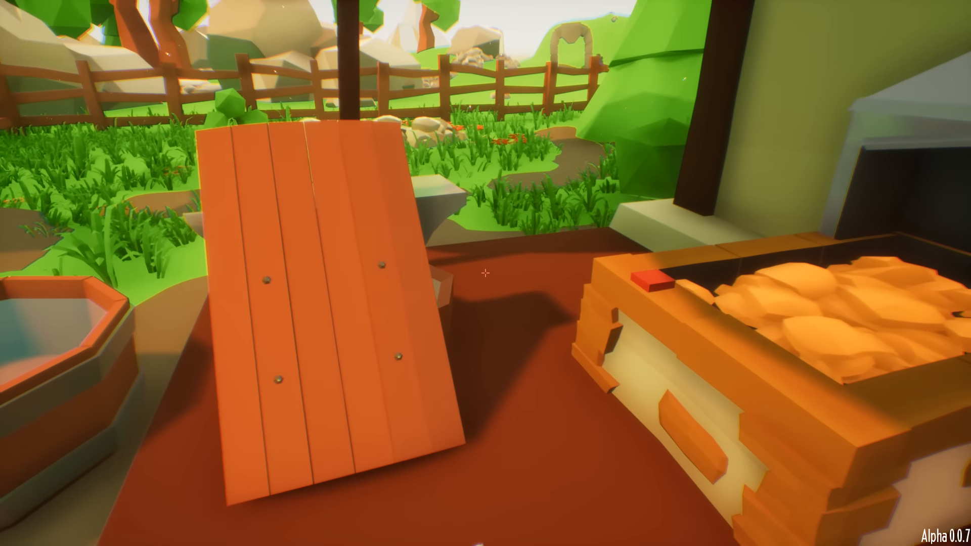
- Pick up the wooden plank
left_click(485, 272)
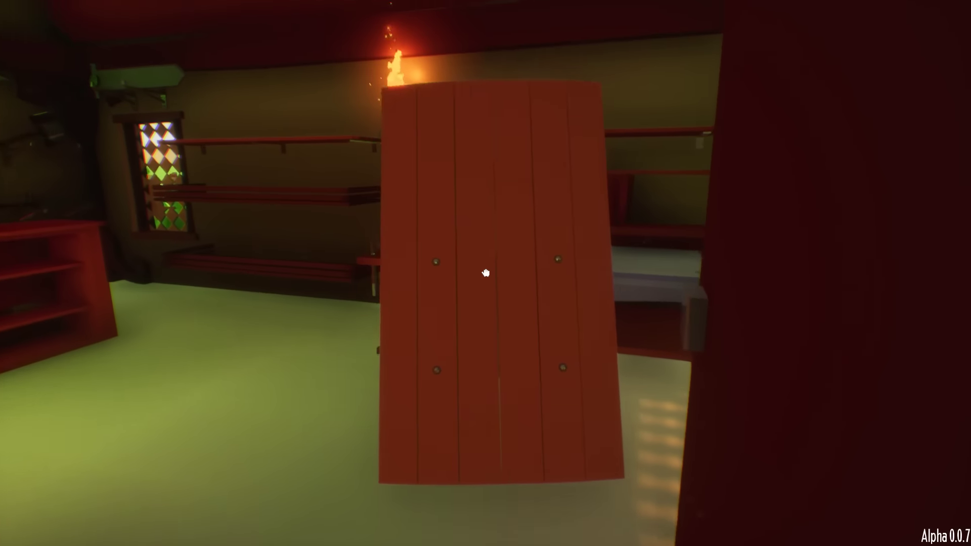
- Drop the plank and walk past the counter, down the corridor and out the door into the yard
left_click(485, 273)
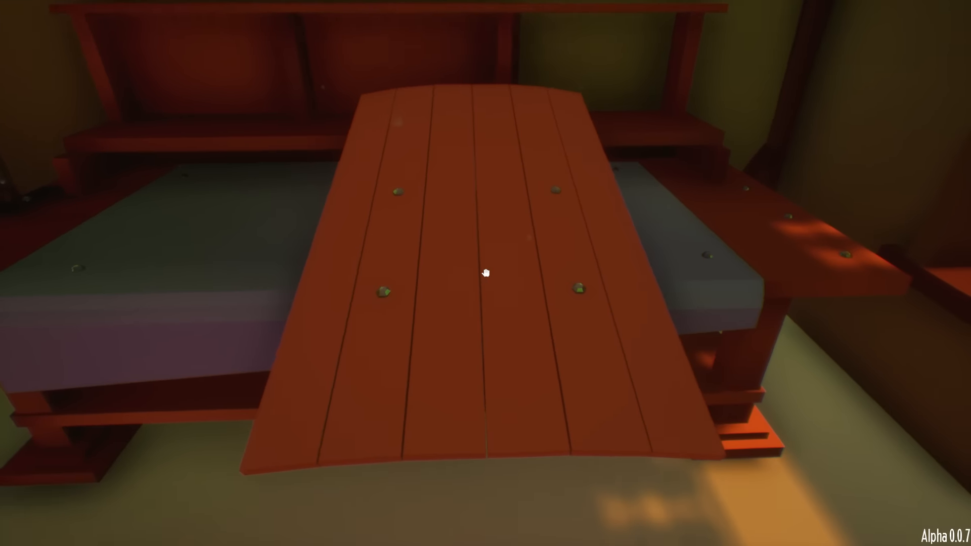
key("w")
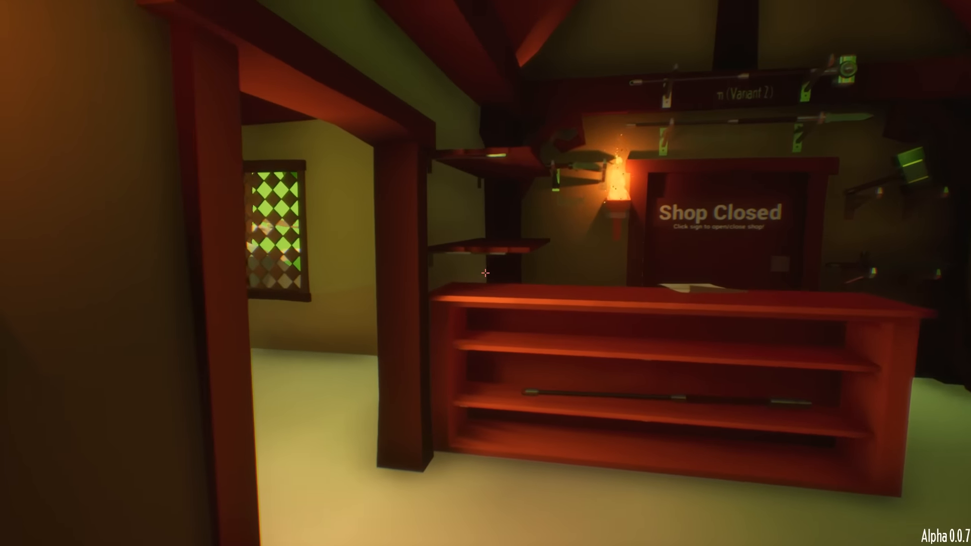
key("w")
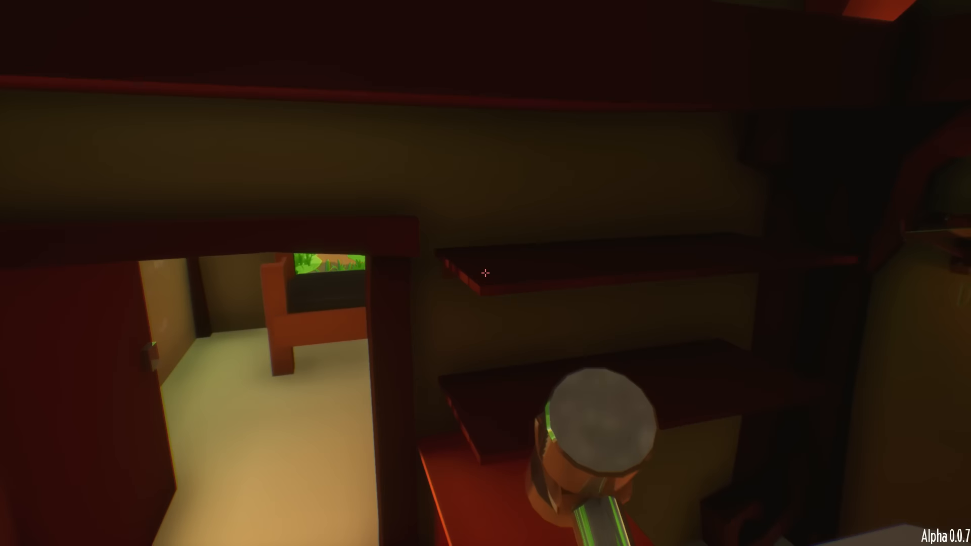
key("w")
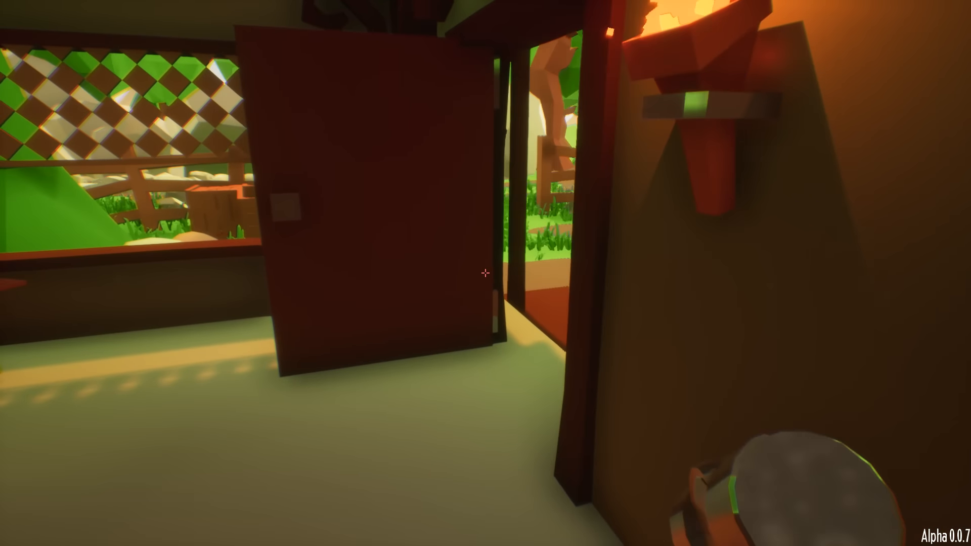
key("w")
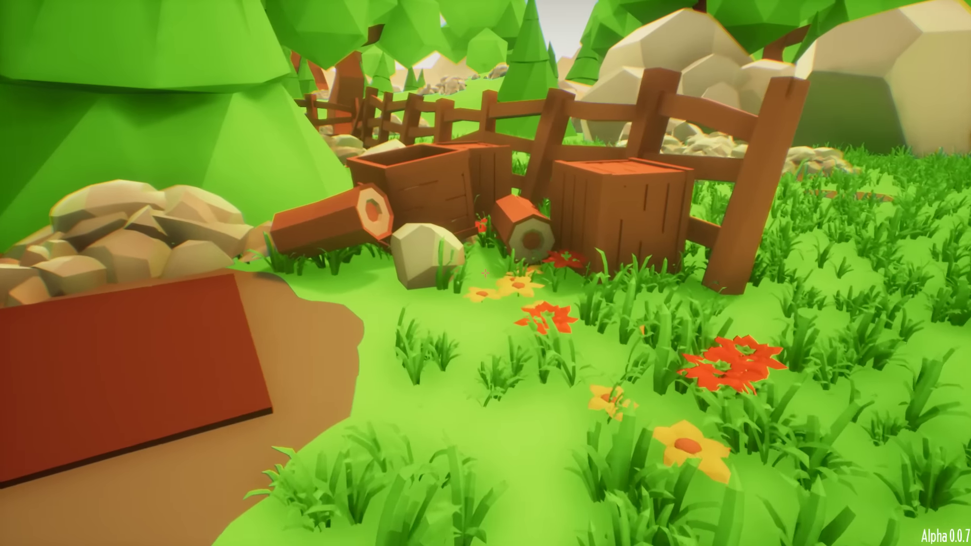
- Walk forward past the crates and fence into the meadow toward the Dark Crystal (Fear)
key("w")
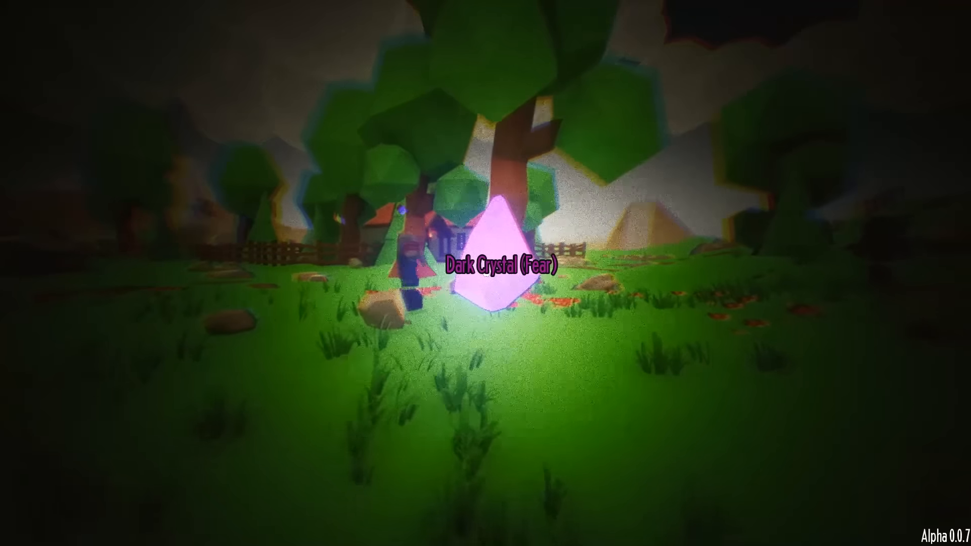
- Walk between the trees up to the Dark Crystal by the porch
key("w")
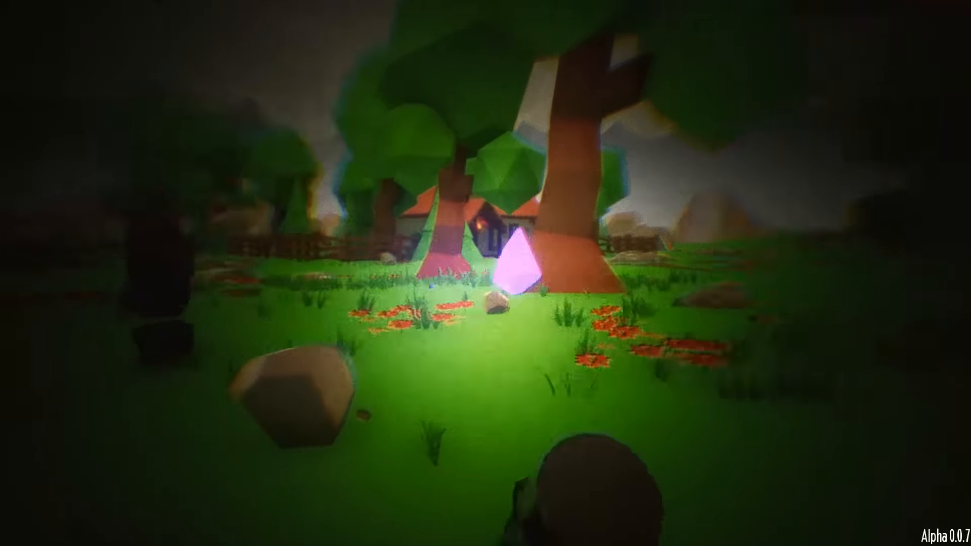
key("w")
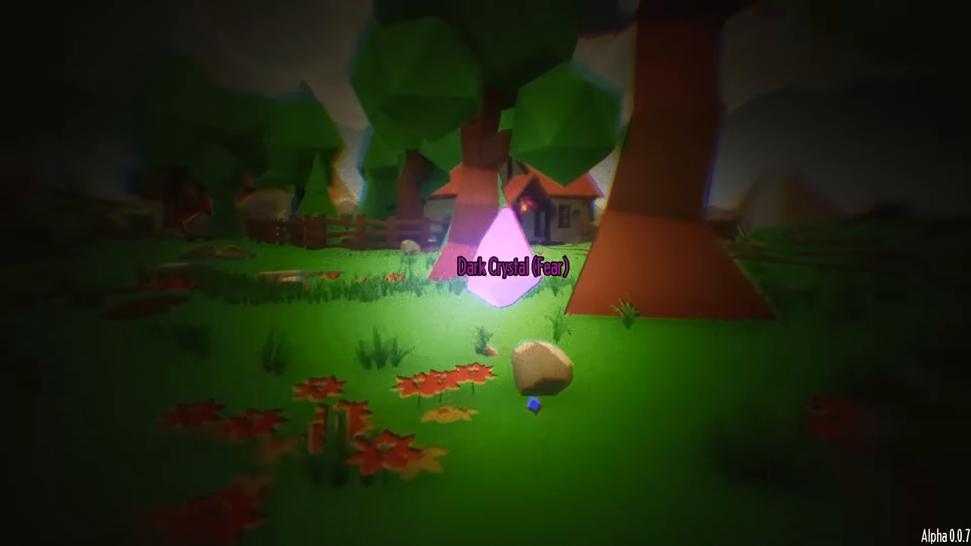
key("a")
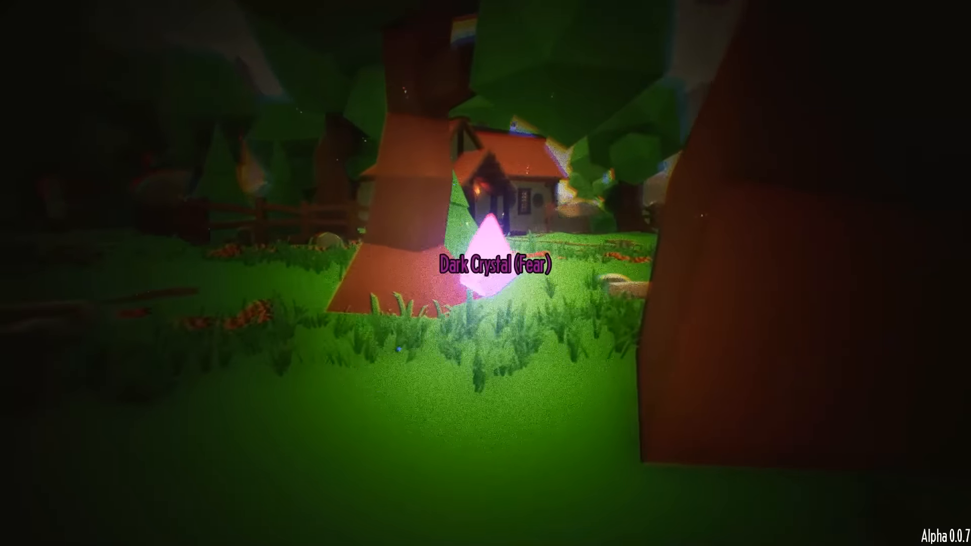
key("w")
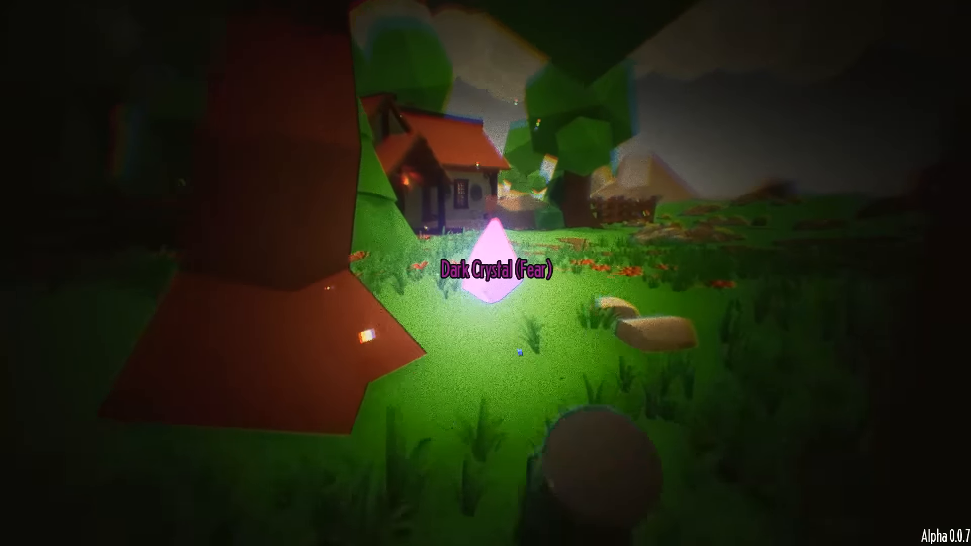
key("w")
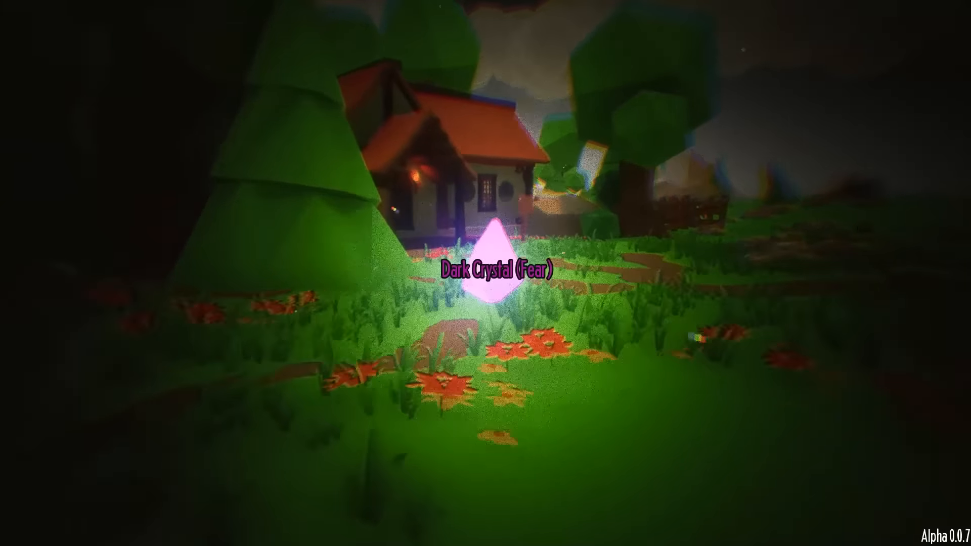
key("w")
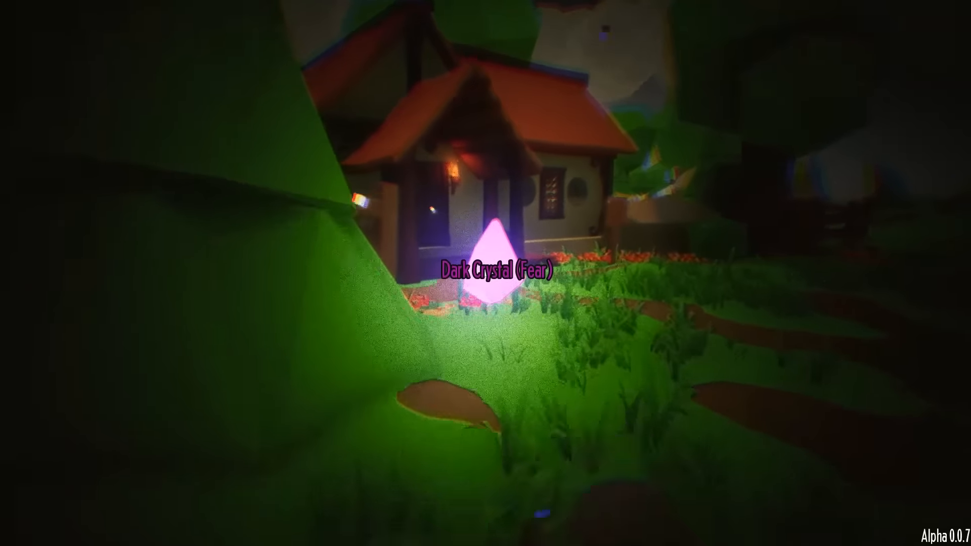
key("w")
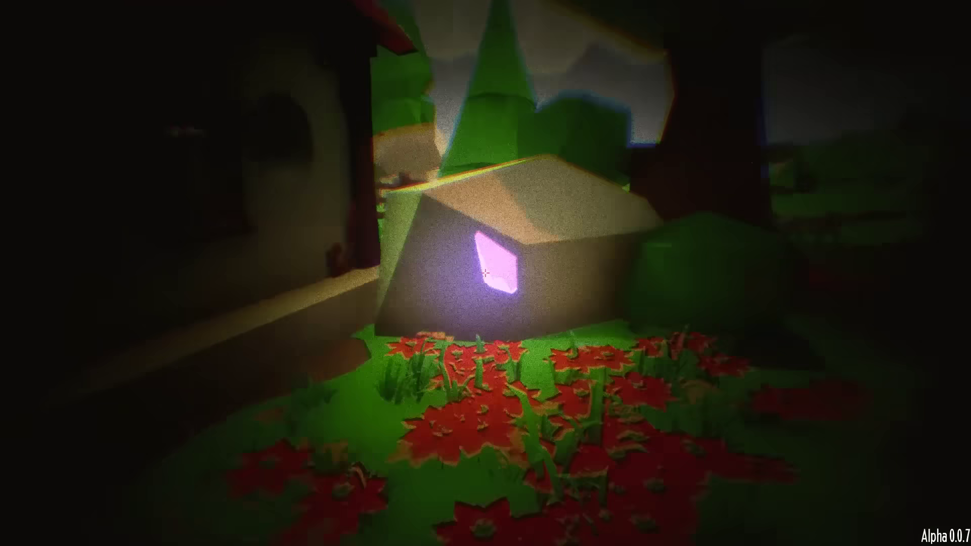
- Pick up the Dark Crystal (Fear) and carry it toward the house
left_click(486, 273)
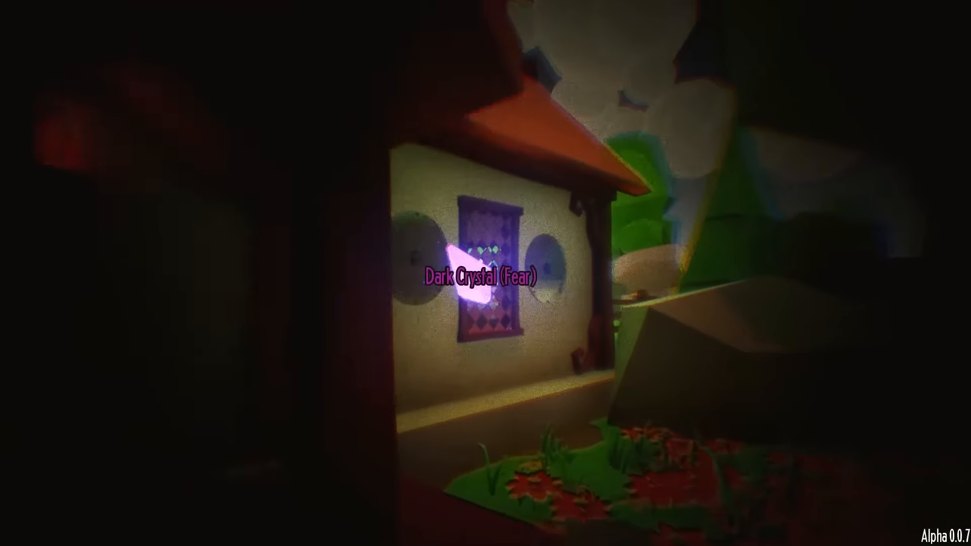
key("w")
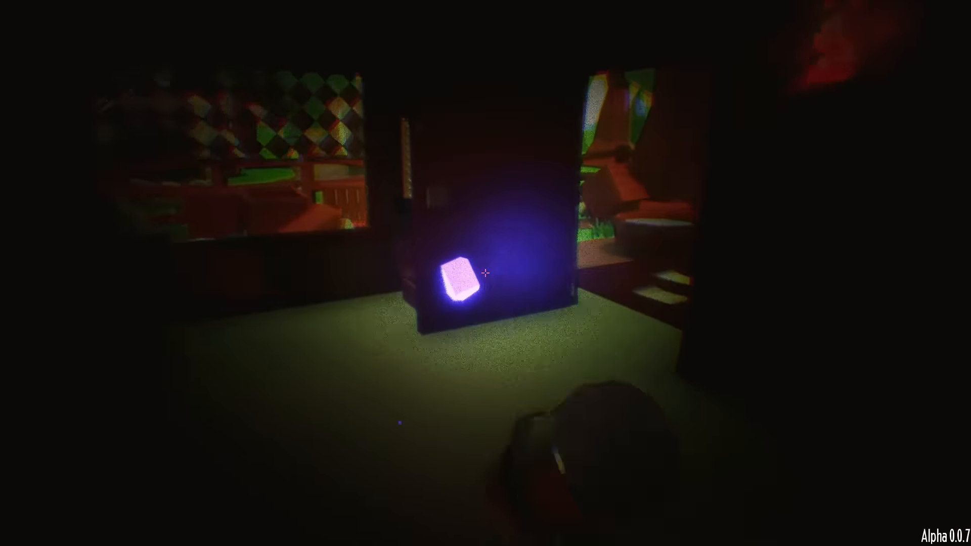
- Bring the Dark Crystal out to the anvil table, set it down and grab it again
left_click(486, 273)
key("w")
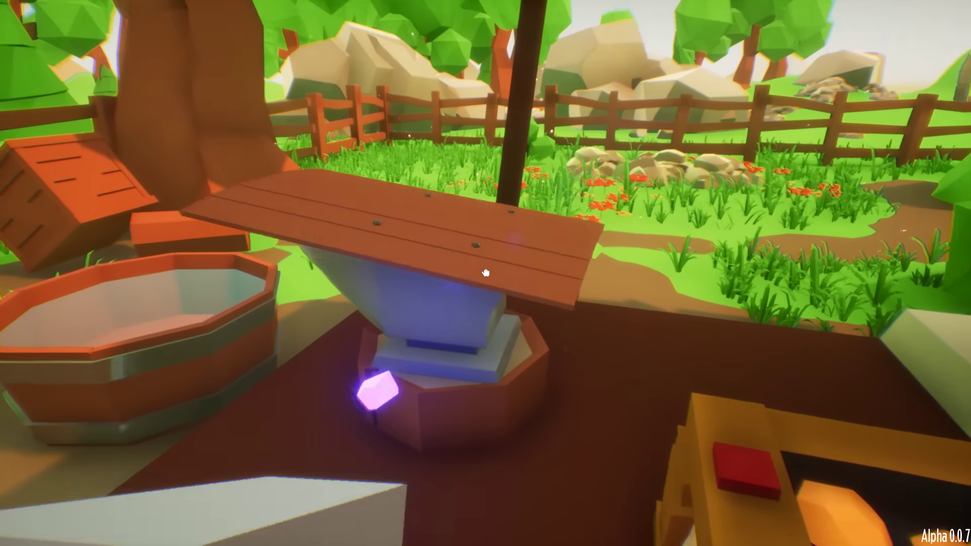
left_click(485, 273)
key("s")
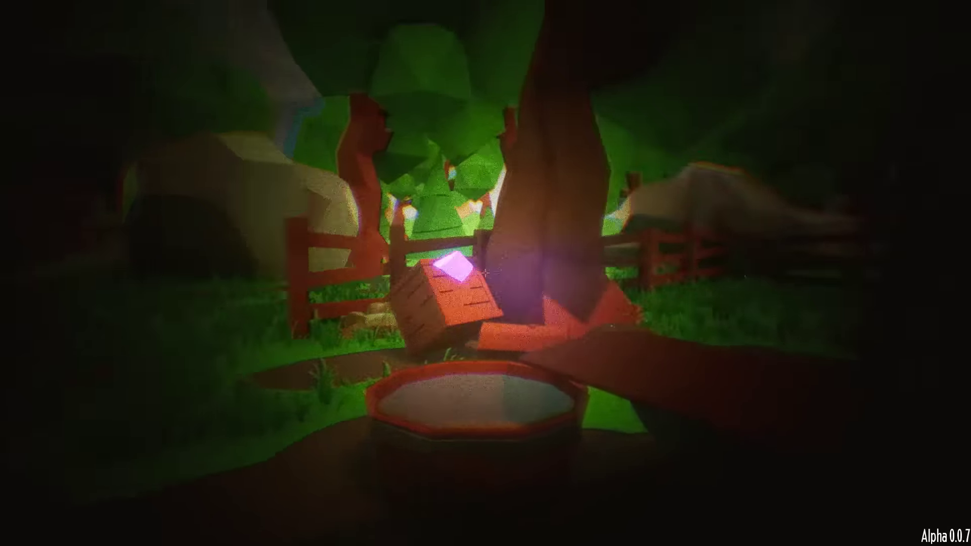
left_click(485, 273)
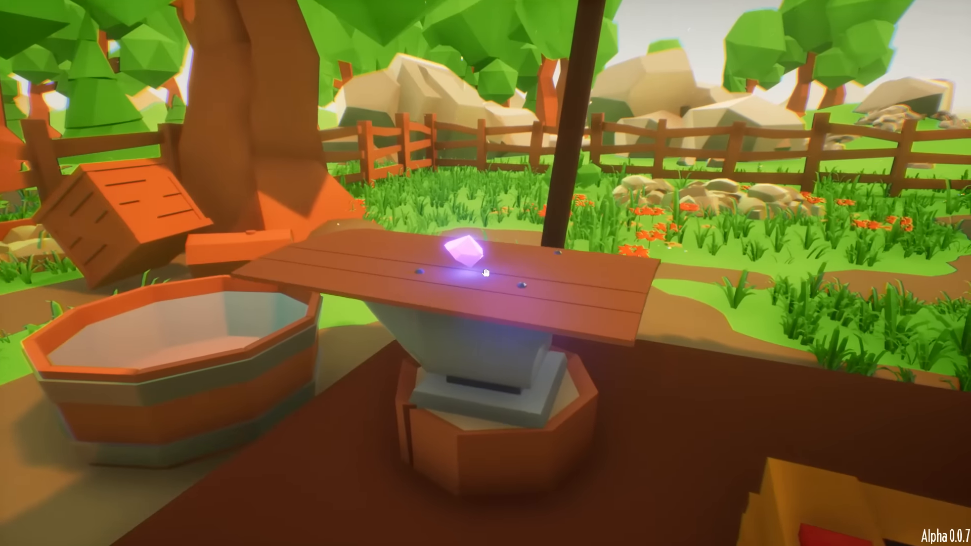
key("w")
key("s")
left_click(486, 272)
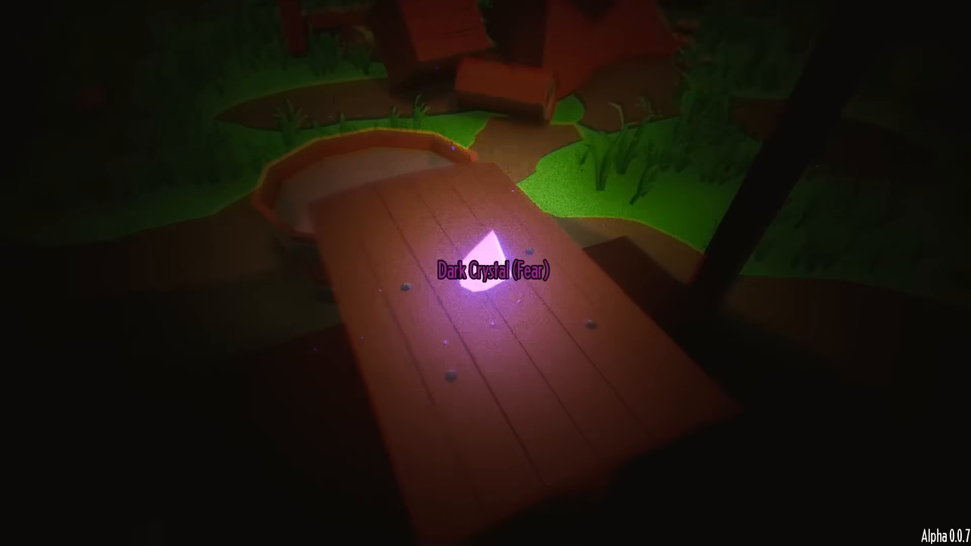
- Pick the plated plank up off the ground by the anvil and turn toward the READ FIRST sign
key("s")
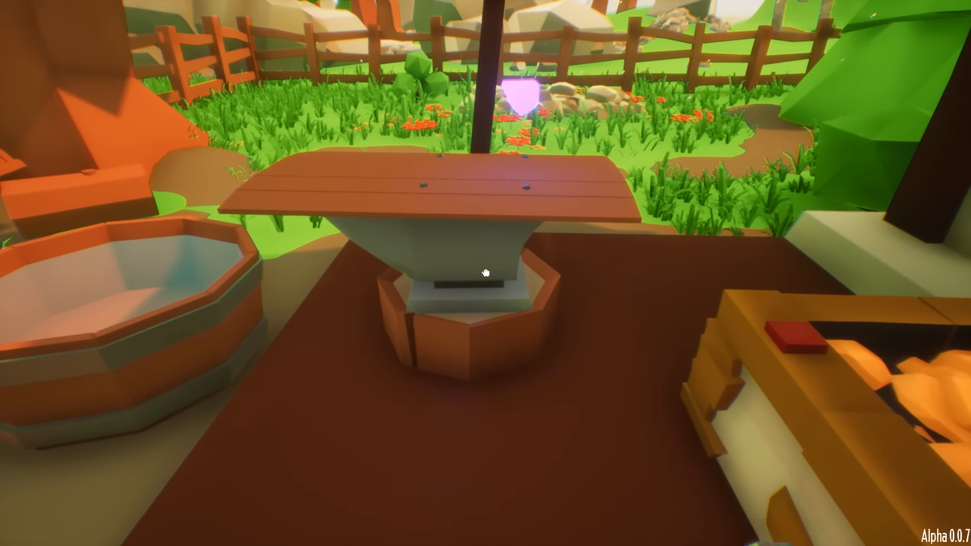
key("w")
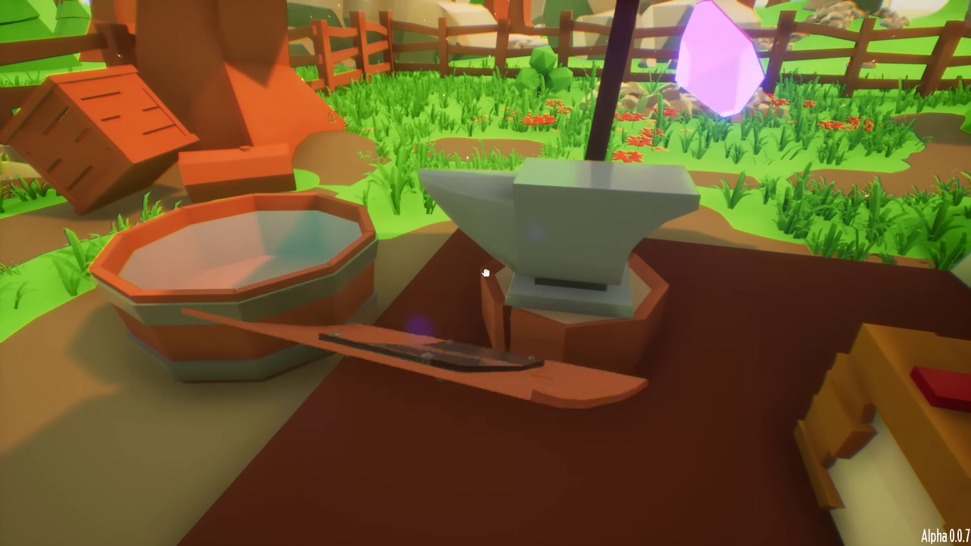
left_click(486, 273)
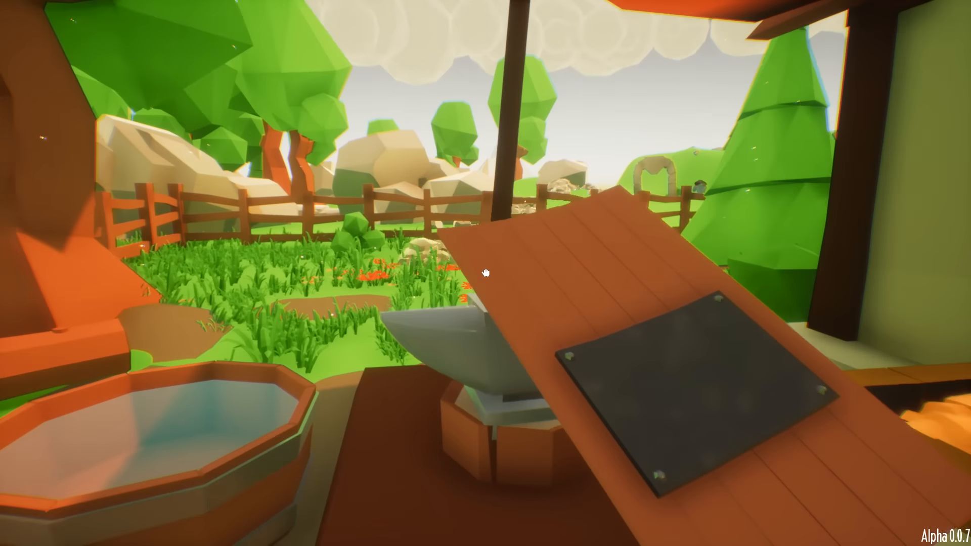
key("w")
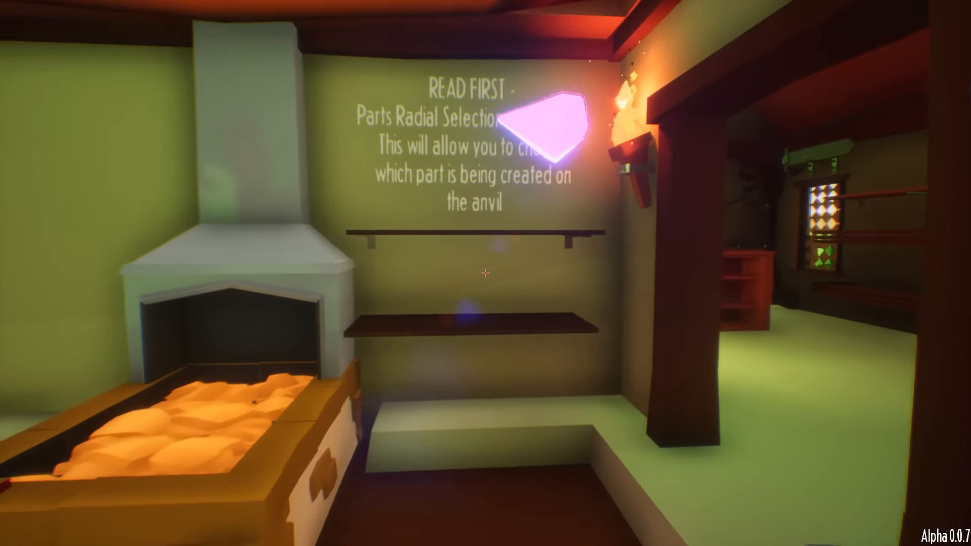